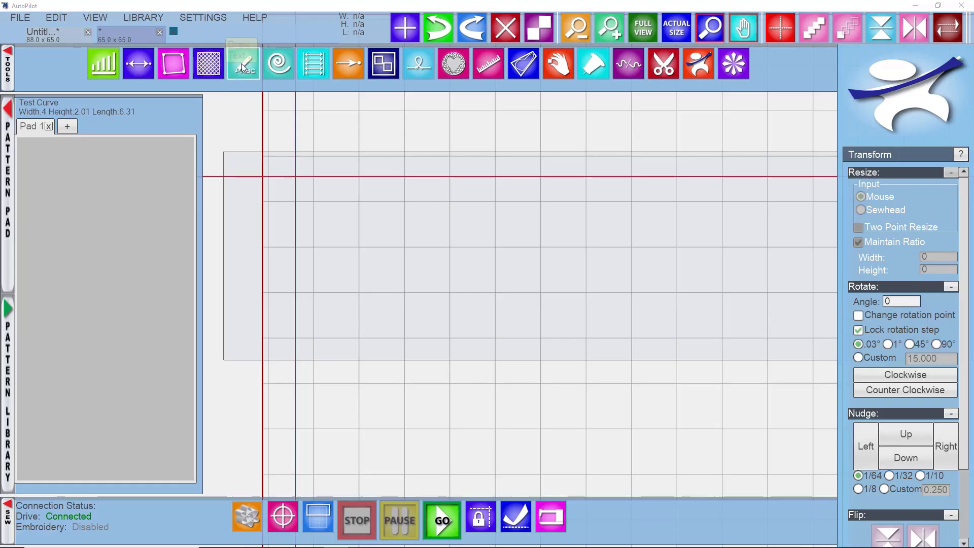
Step: Draw a freehand double-S curve with mouse input, about 24.6 wide by 12 high, accept it and show its edit points
left_click(244, 66)
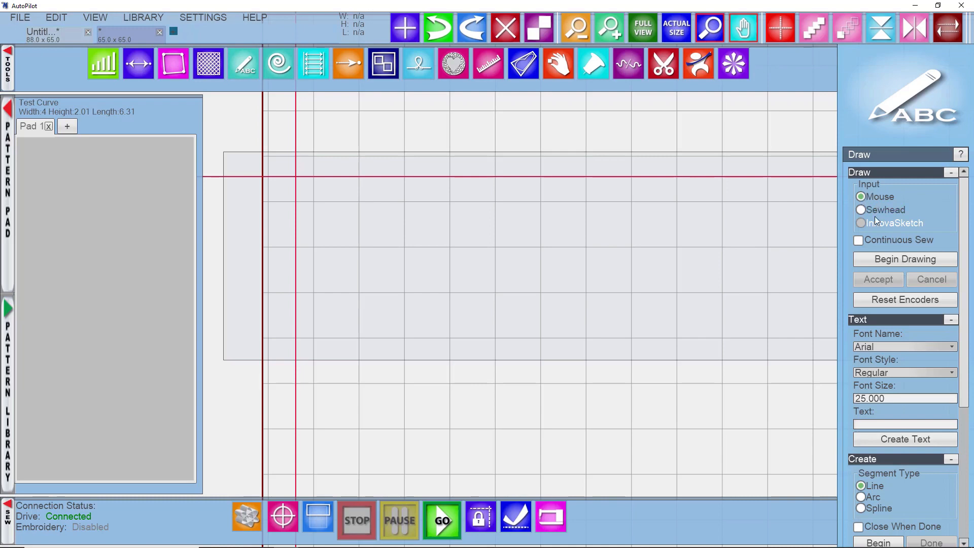
left_click(888, 261)
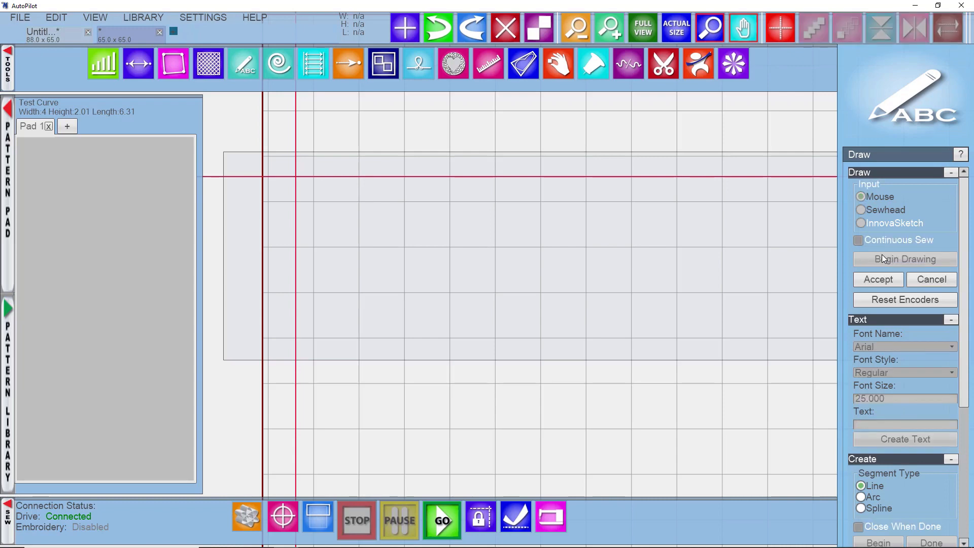
mouse_move(432, 213)
left_mouse_down()
mouse_move(563, 339)
mouse_move(710, 312)
left_mouse_up()
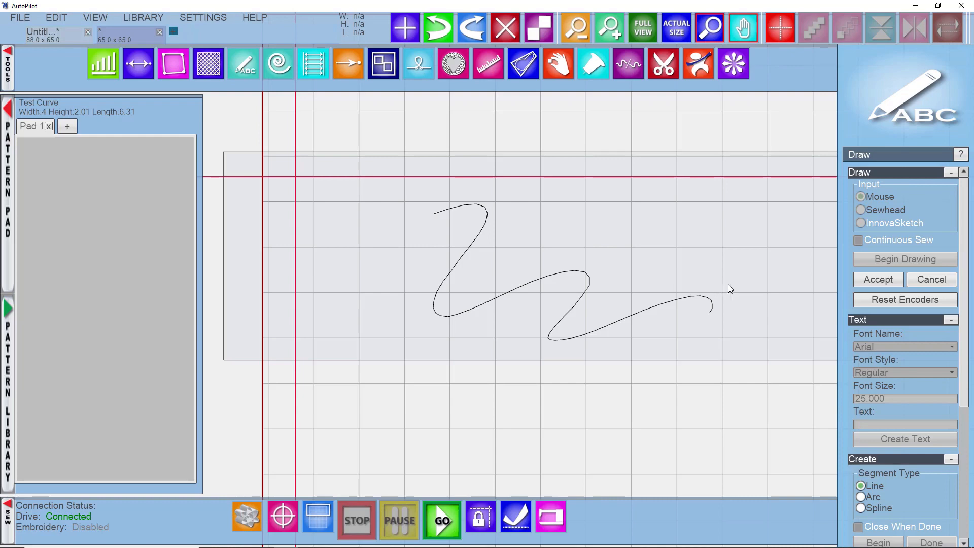
left_click(878, 280)
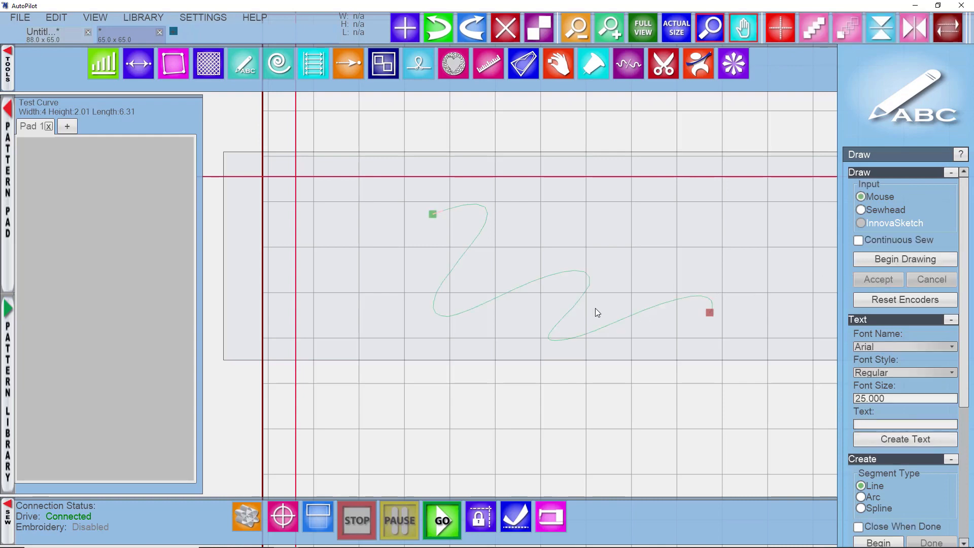
left_click(616, 321)
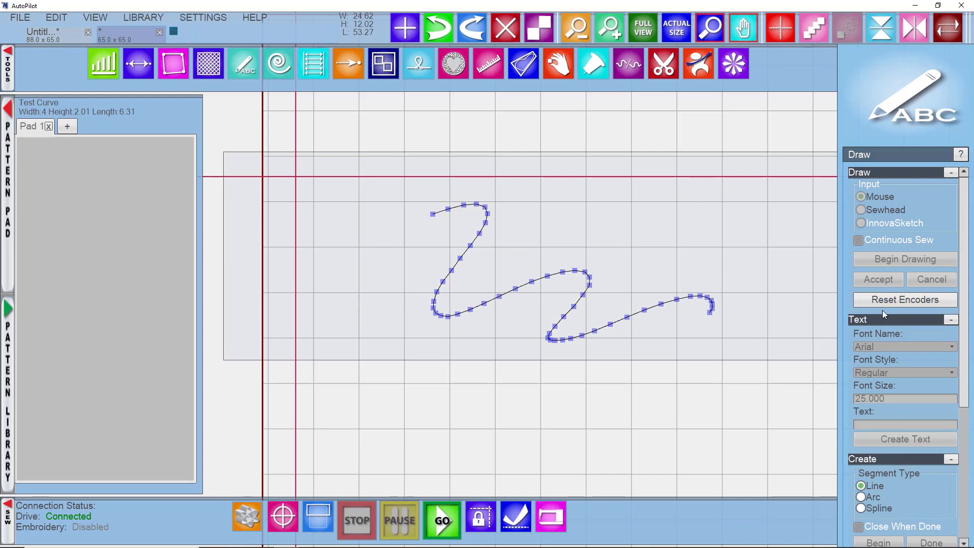
Step: Delete the freehand curve from the quilt area
scroll(660, 310, "down", 2)
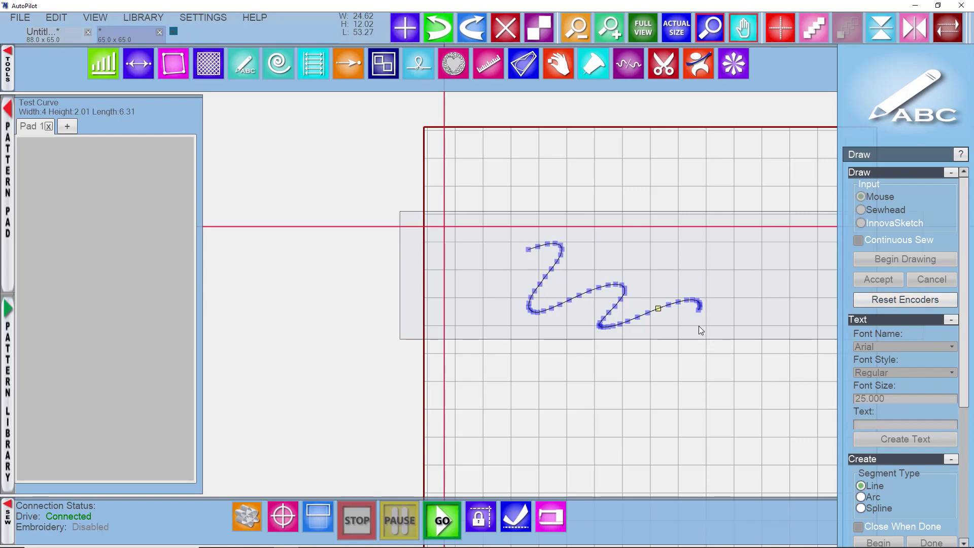
left_click(697, 350)
left_click(679, 306)
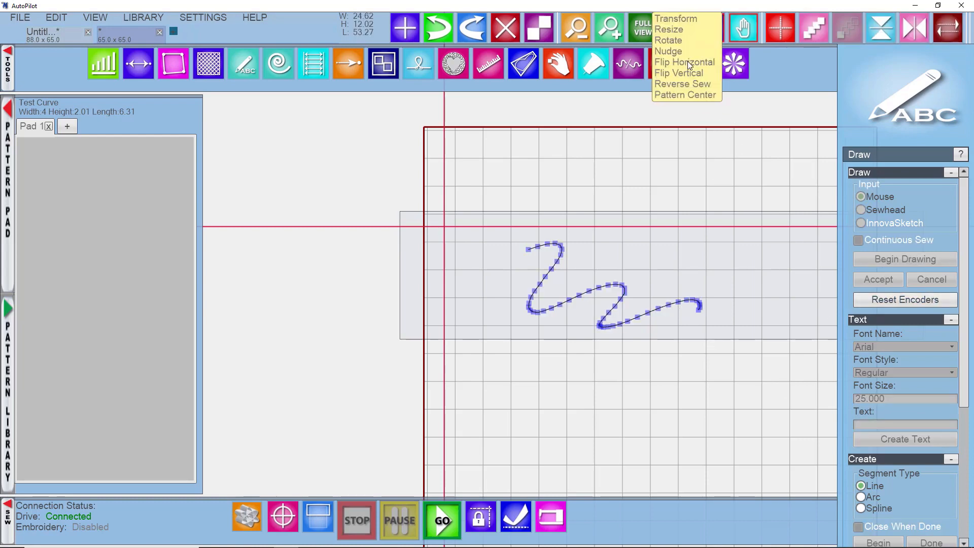
left_click(689, 60)
key("Delete")
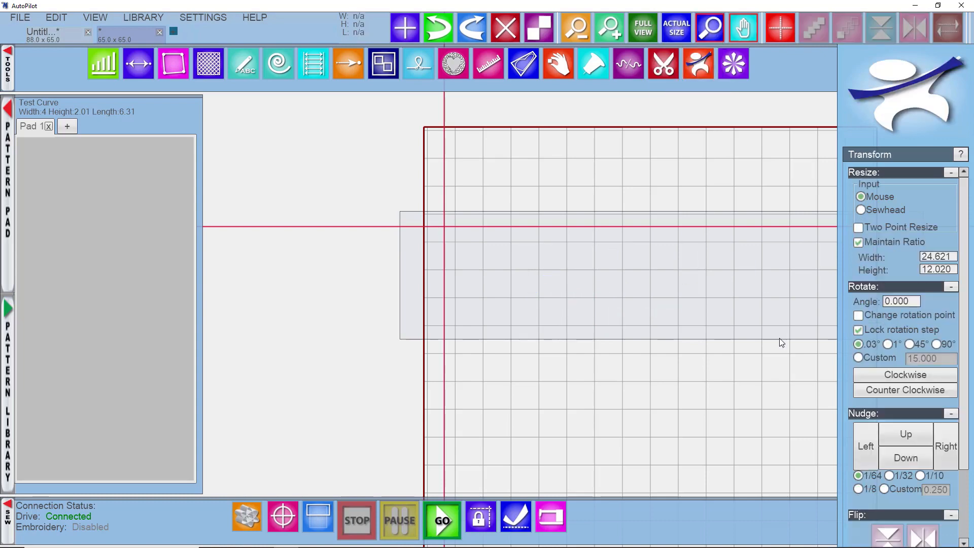
Step: Create an open zigzag pattern with Line segments through seven points, about 14.2 wide by 8.2 high, inside the sewing area
scroll(789, 421, "down", 5)
left_click_drag(684, 417, 449, 388)
scroll(900, 436, "down", 3)
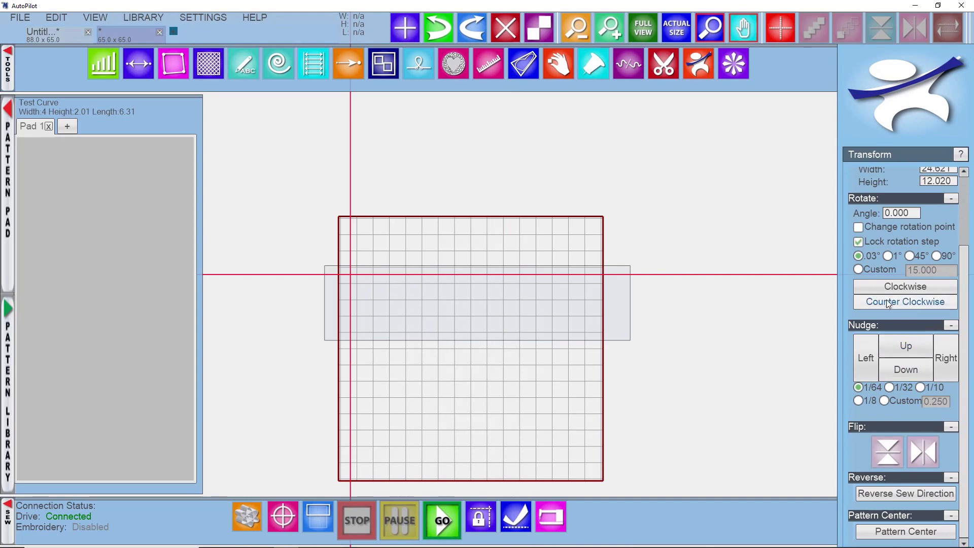
scroll(886, 299, "up", 1)
scroll(884, 305, "up", 2)
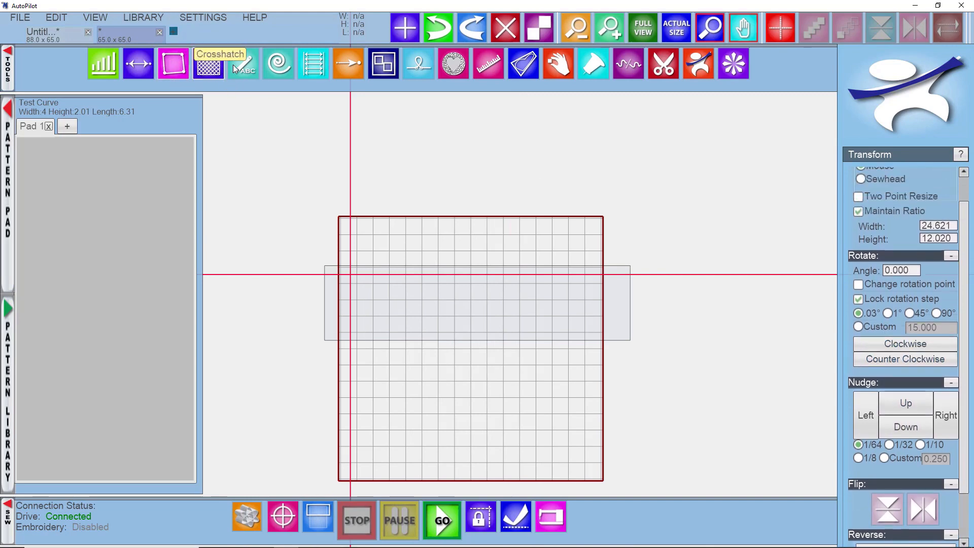
left_click(246, 69)
scroll(907, 390, "down", 3)
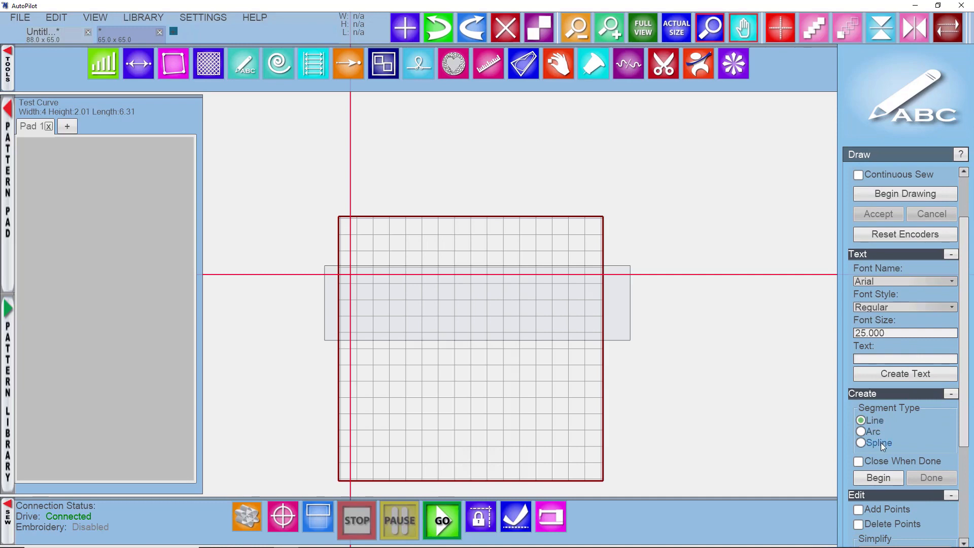
left_click(875, 479)
scroll(406, 304, "up", 5)
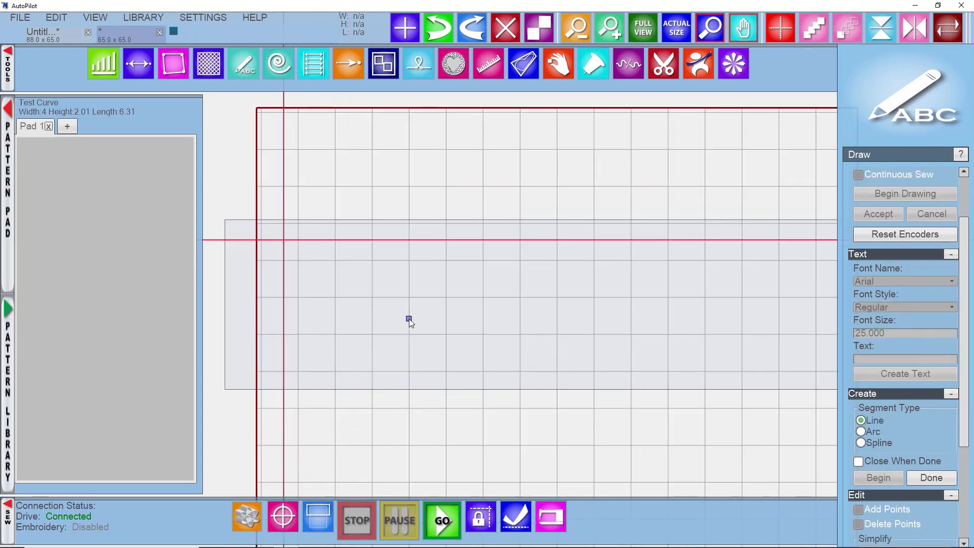
left_click(407, 329)
left_click(464, 314)
left_click(514, 241)
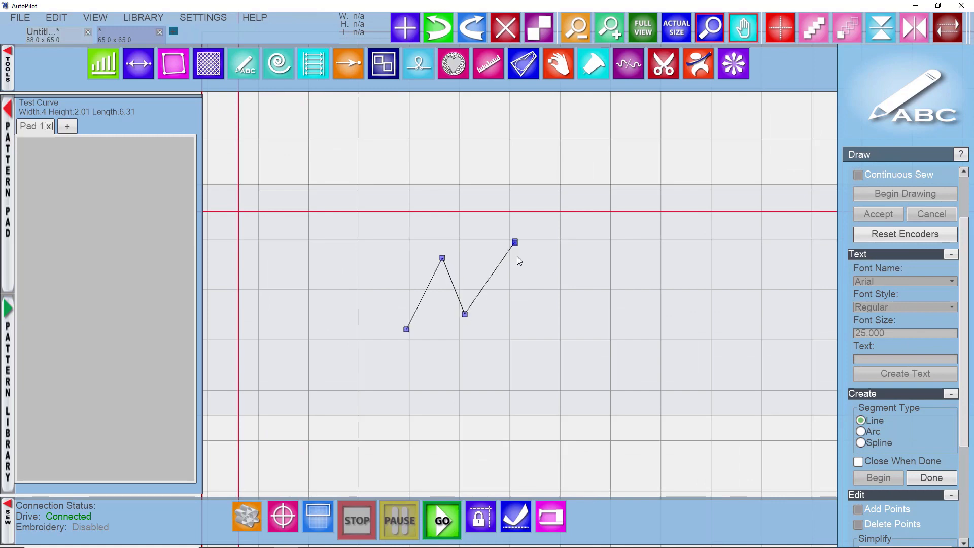
left_click(517, 326)
left_click(577, 344)
double_click(585, 277)
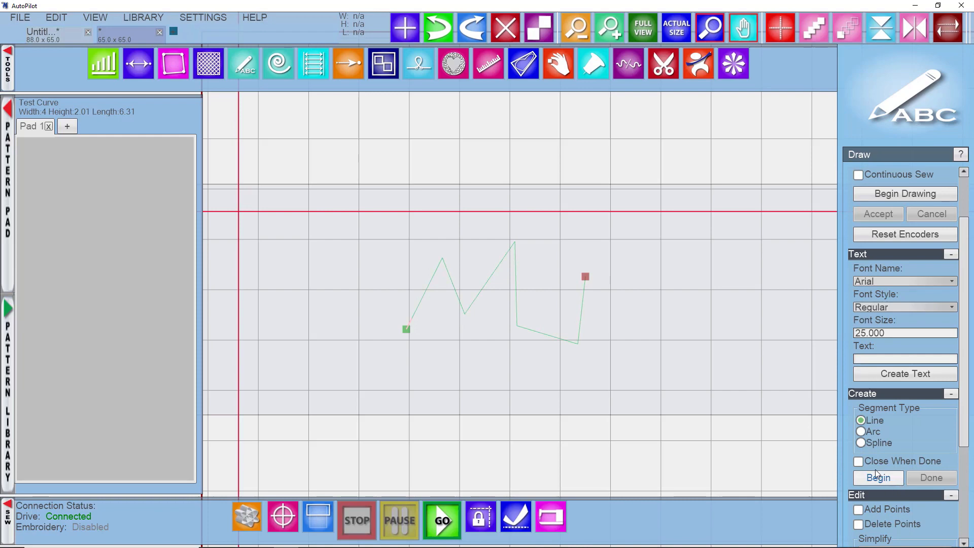
Step: Create a pattern of two joined Arc segments below the zigzag, one bulging up and one down, about 17.5 wide by 6.1 high
left_click(861, 432)
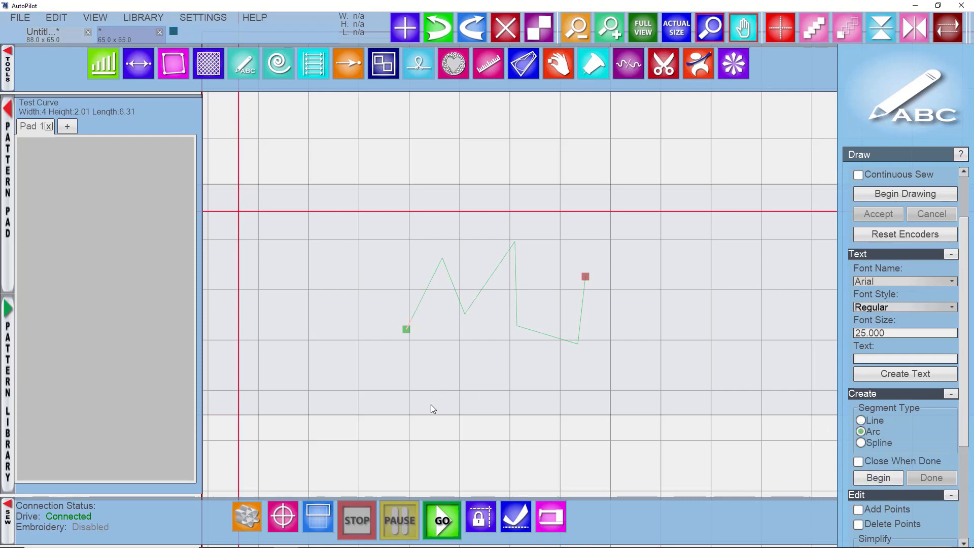
left_click(887, 480)
left_click(397, 406)
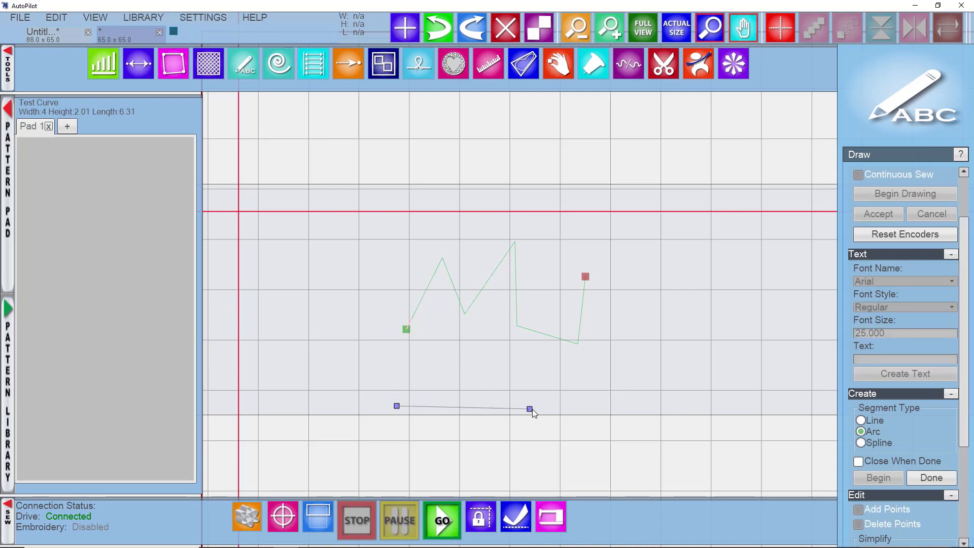
left_click(540, 406)
left_click(469, 370)
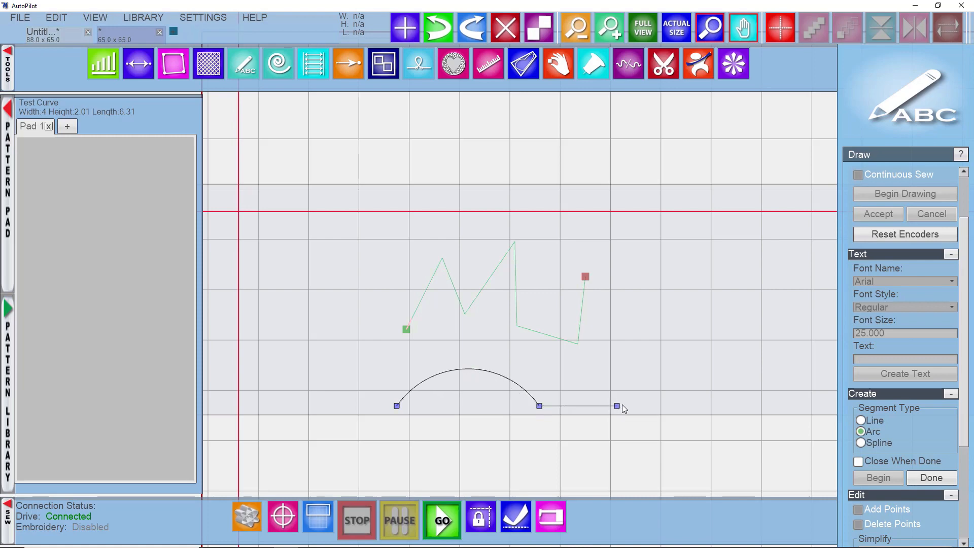
left_click(617, 443)
left_click(580, 443)
left_click(941, 477)
Step: Create a wavy Spline pattern through six points beside the zigzag, about 15.2 wide by 8.6 high
left_click(862, 445)
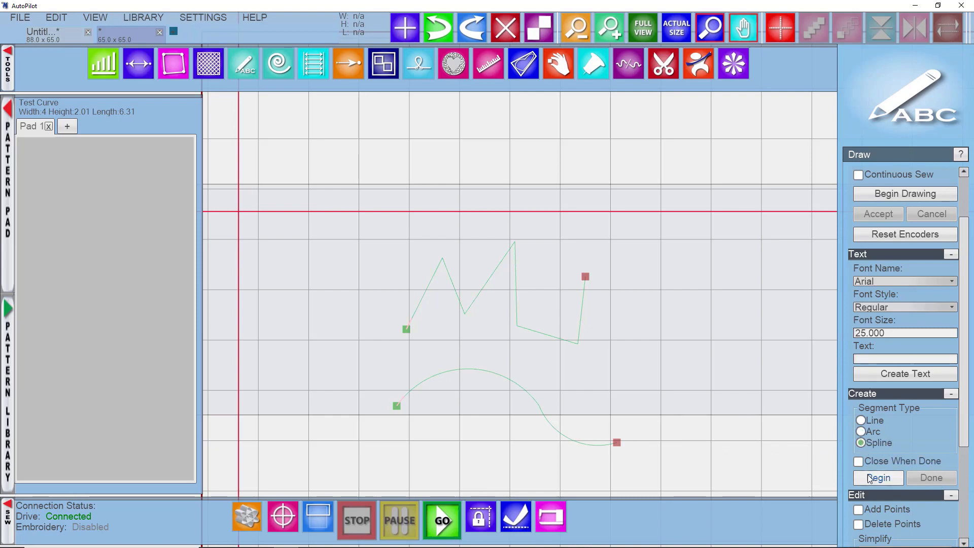
left_click(896, 477)
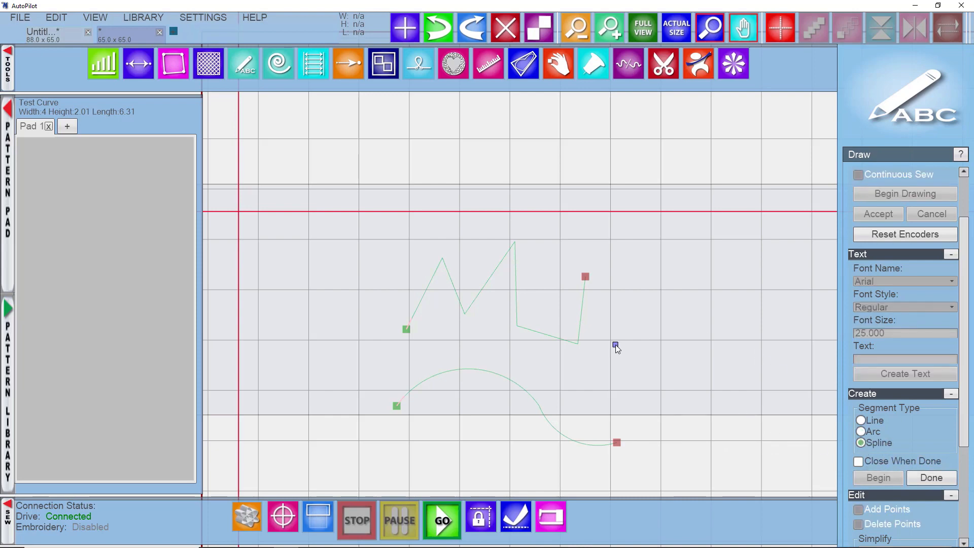
left_click(595, 365)
left_click(652, 302)
left_click(666, 349)
left_click(727, 344)
left_click(725, 271)
double_click(786, 264)
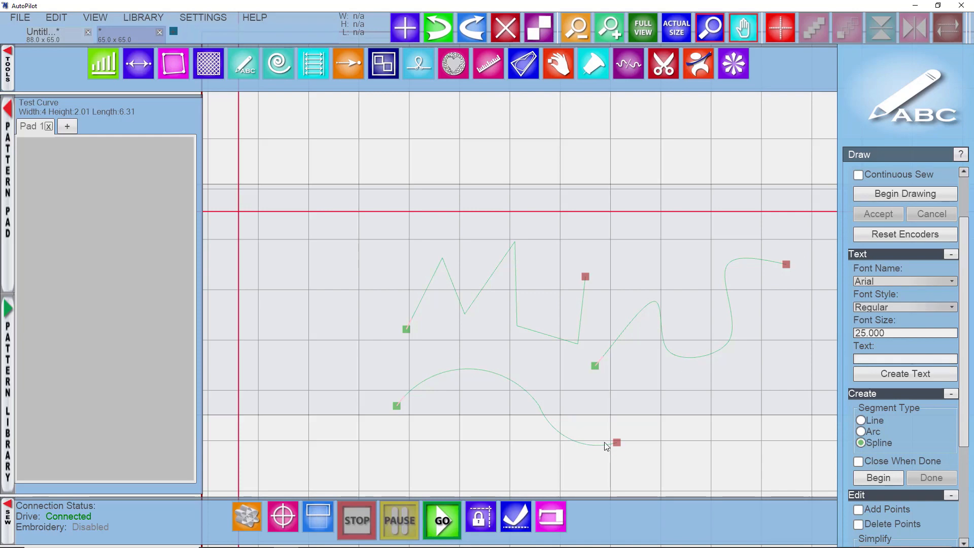
Step: Select the zigzag line pattern and move its lowest corner point slightly up and to the left
left_click_drag(611, 414, 535, 383)
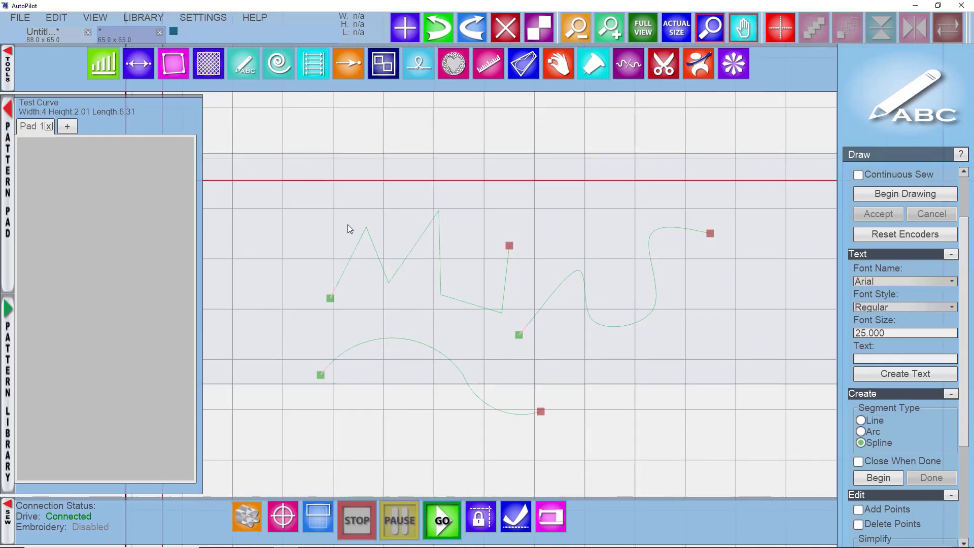
left_click(388, 258)
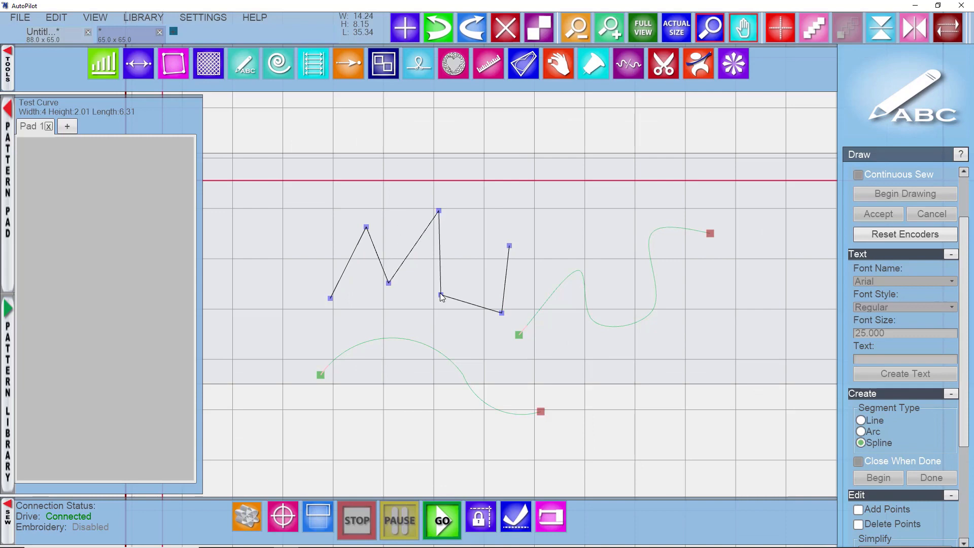
mouse_move(502, 313)
left_mouse_down()
mouse_move(482, 268)
mouse_move(497, 310)
left_mouse_up()
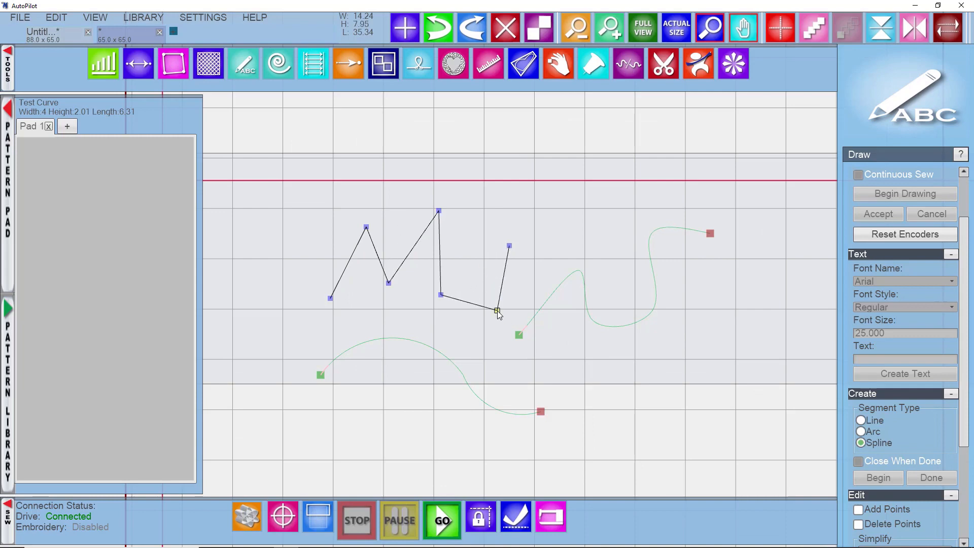
Step: Reshape the arc pattern by moving its start point outward and raising the first arc's midpoint, to about 18.5 by 7.4 overall
left_click(427, 348)
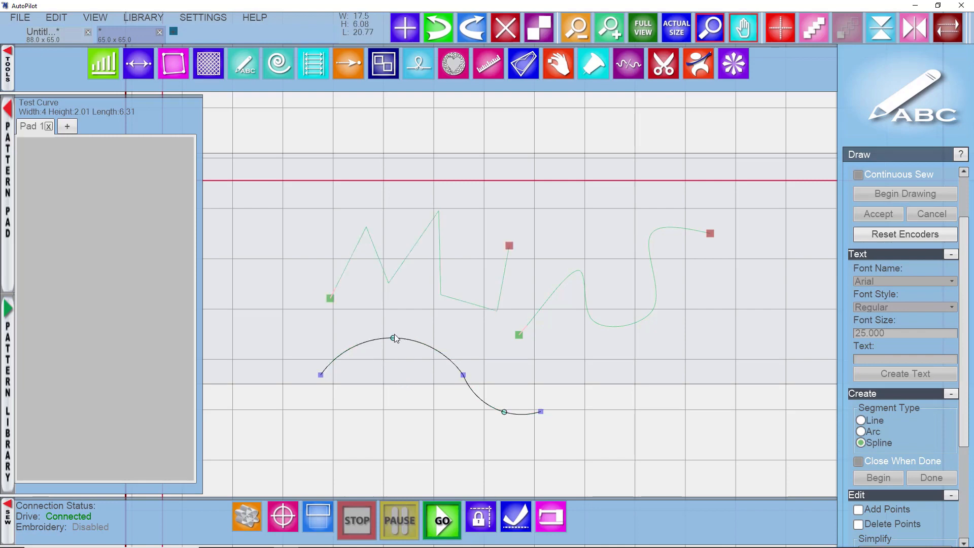
mouse_move(321, 375)
left_mouse_down()
mouse_move(299, 368)
mouse_move(309, 377)
left_mouse_up()
mouse_move(393, 337)
left_mouse_down()
mouse_move(387, 417)
mouse_move(388, 321)
left_mouse_up()
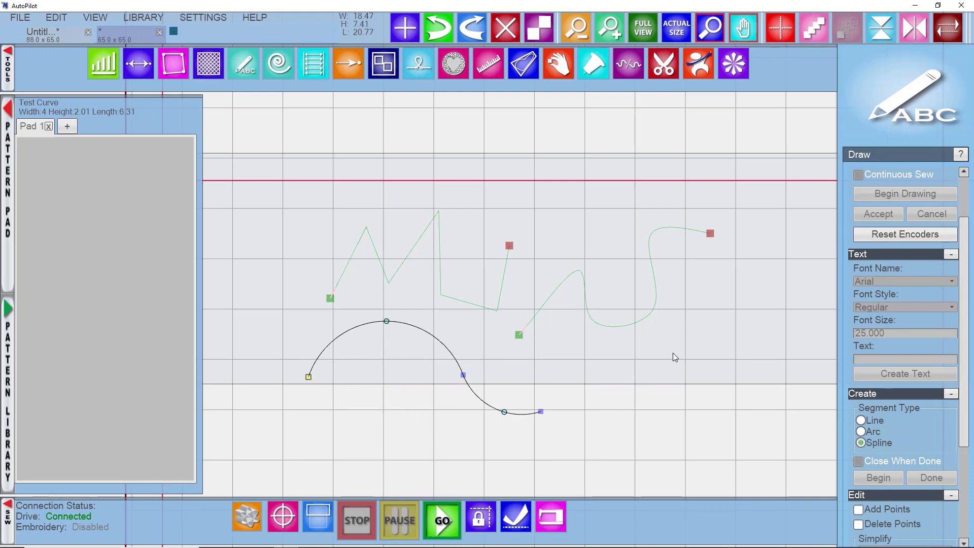
Step: Reshape the spline by moving its third point up and right and stretching the second point's tangent handles to widen the crest
left_click(650, 318)
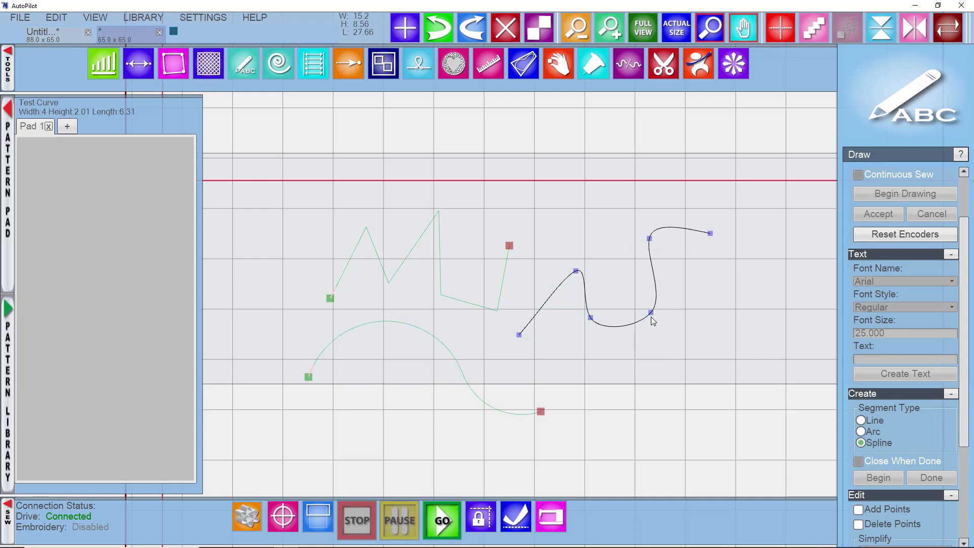
scroll(862, 340, "down", 2)
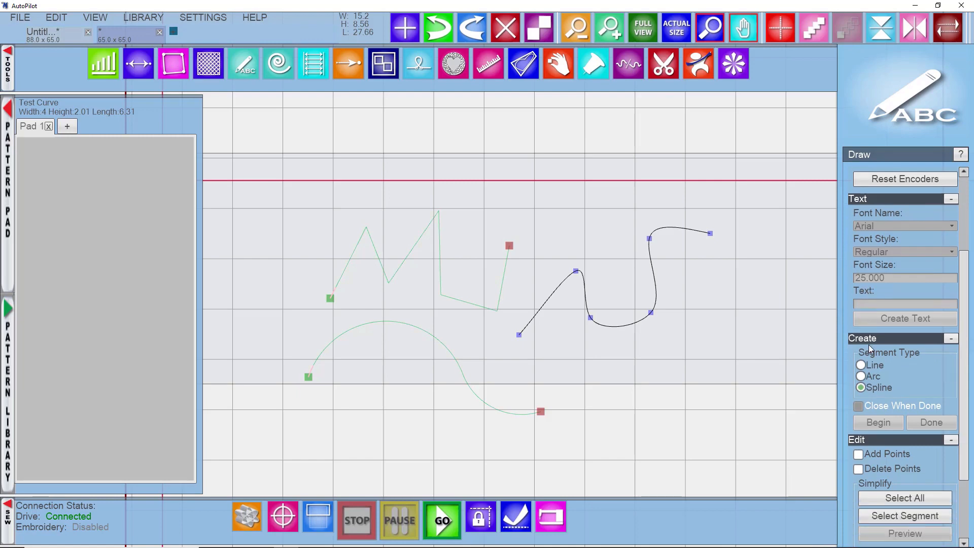
scroll(873, 337, "up", 5)
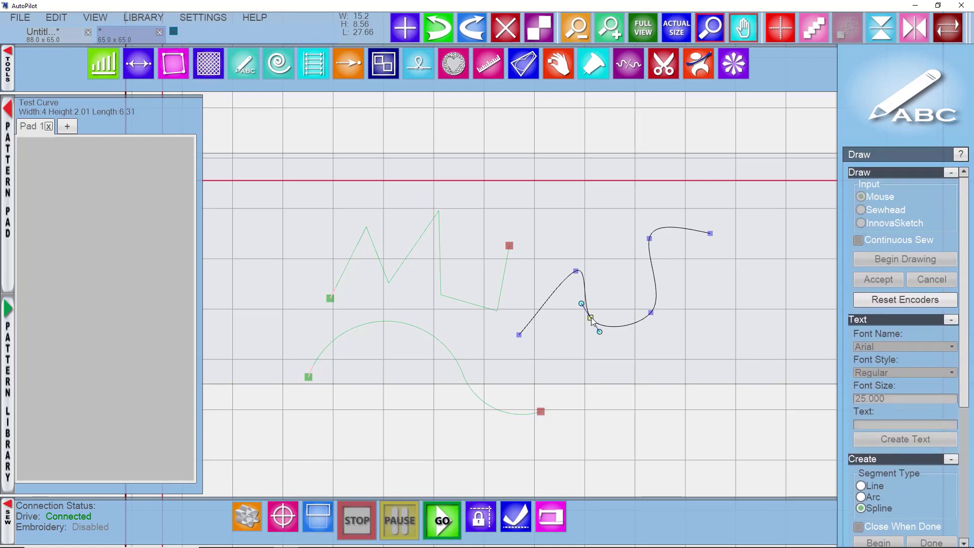
left_click_drag(590, 317, 602, 310)
left_click(576, 270)
left_click_drag(588, 265, 529, 270)
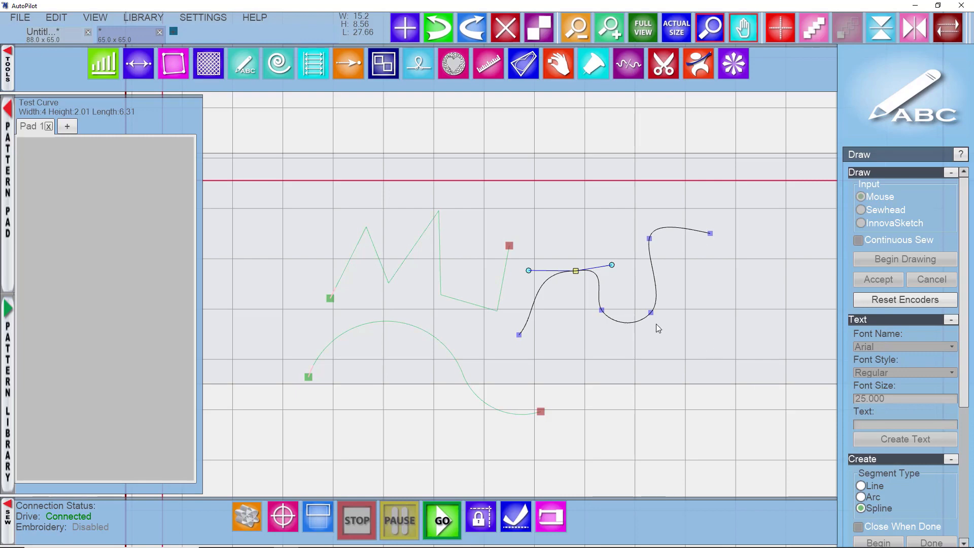
Step: Create an Arc pattern below the spline with a straight horizontal first segment and a second segment curving up to the right
scroll(656, 323, "down", 3)
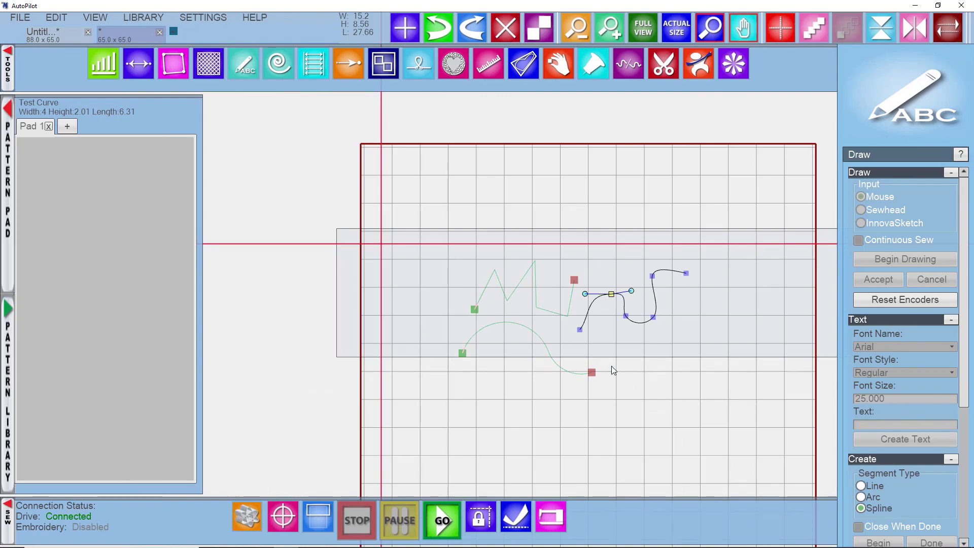
left_click(861, 497)
scroll(862, 498, "down", 1)
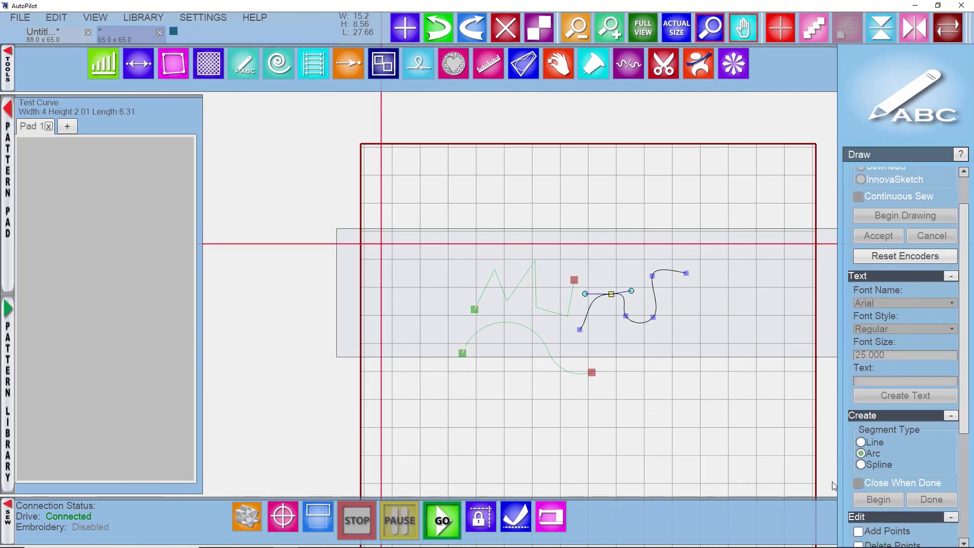
left_click(623, 344)
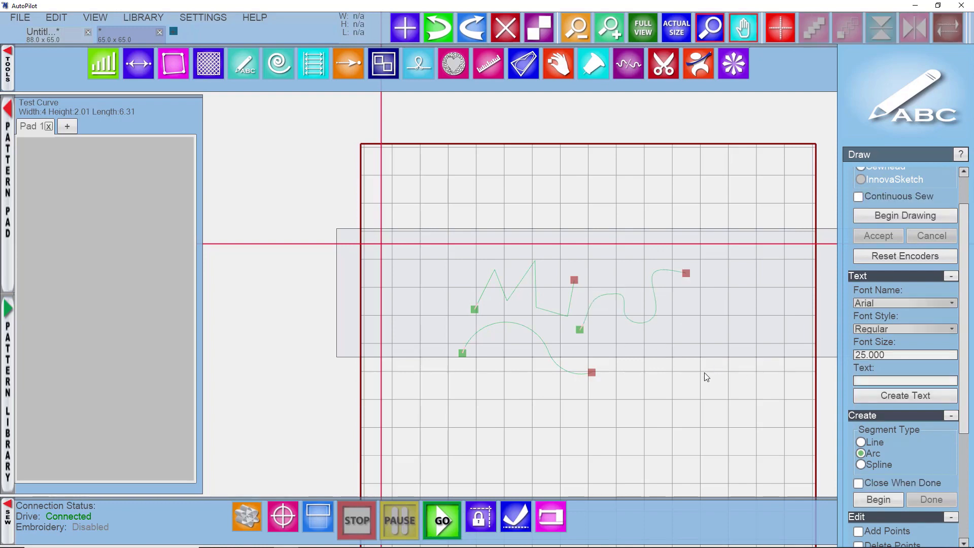
left_click(878, 500)
scroll(693, 350, "up", 2)
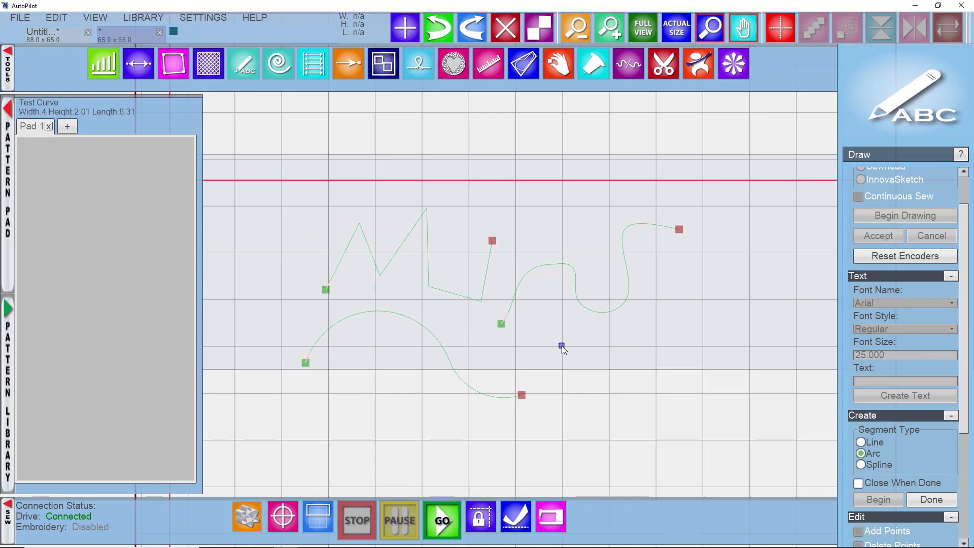
left_click(562, 345)
left_click(656, 346)
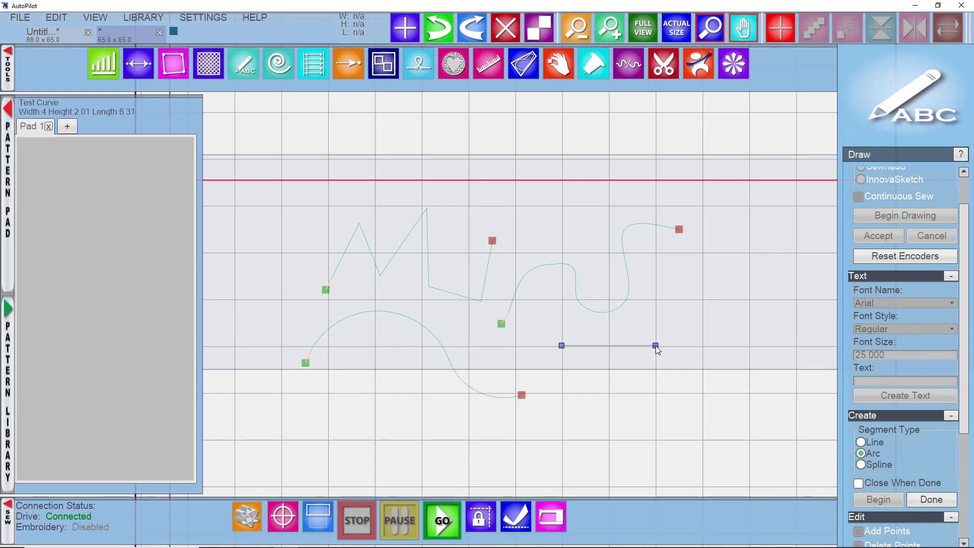
left_click(609, 347)
left_click(708, 309)
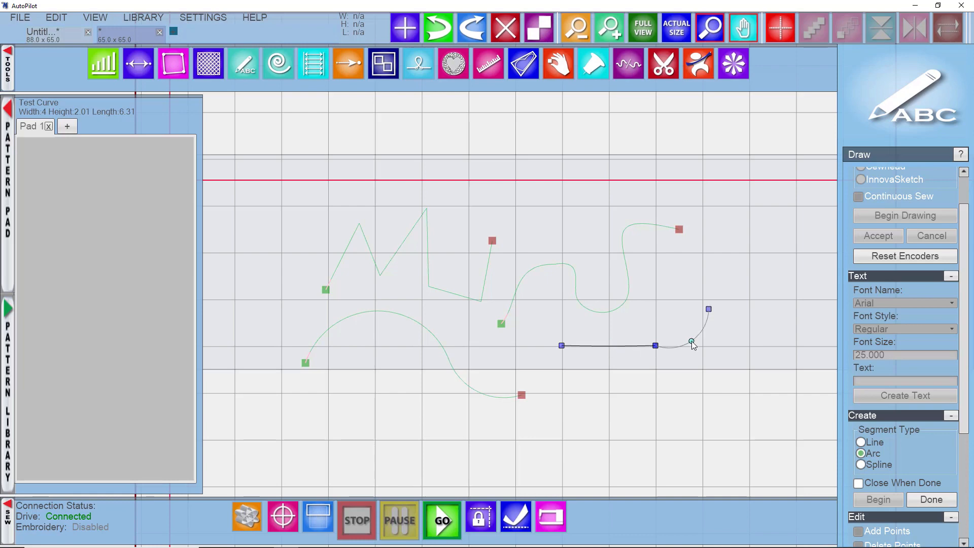
left_click(691, 337)
right_click(702, 348)
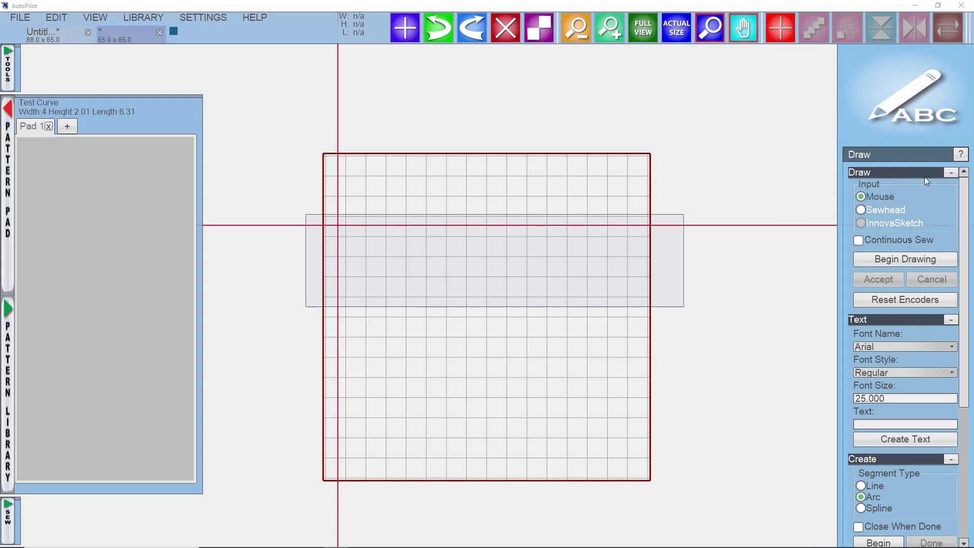
Step: Review the Draw tool's help on Mouse input, then look through its Text, Create and Edit options
left_click(960, 155)
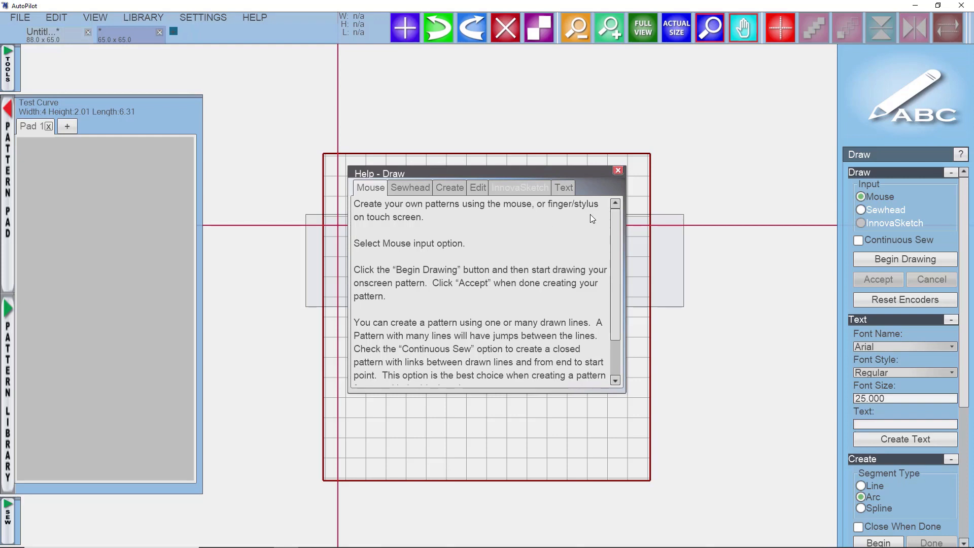
left_click(618, 170)
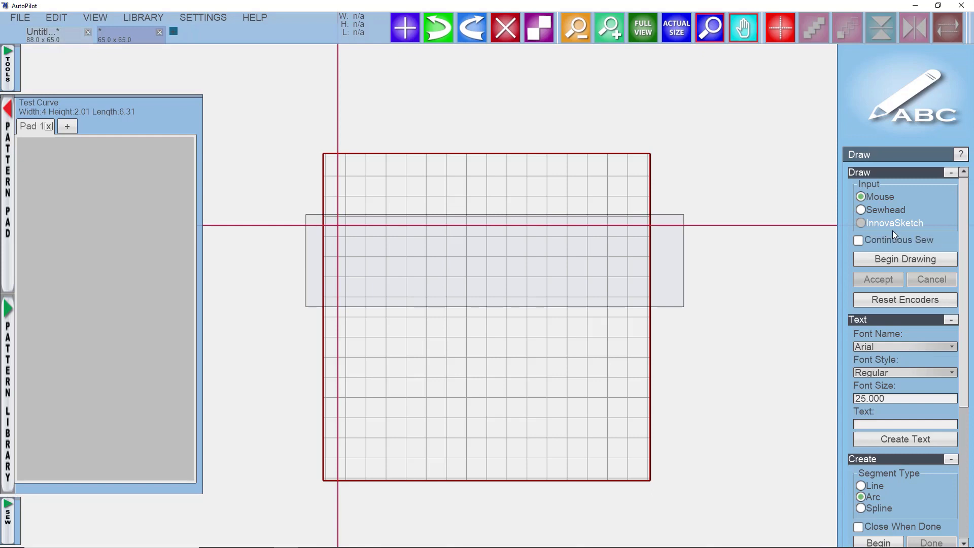
scroll(896, 282, "down", 3)
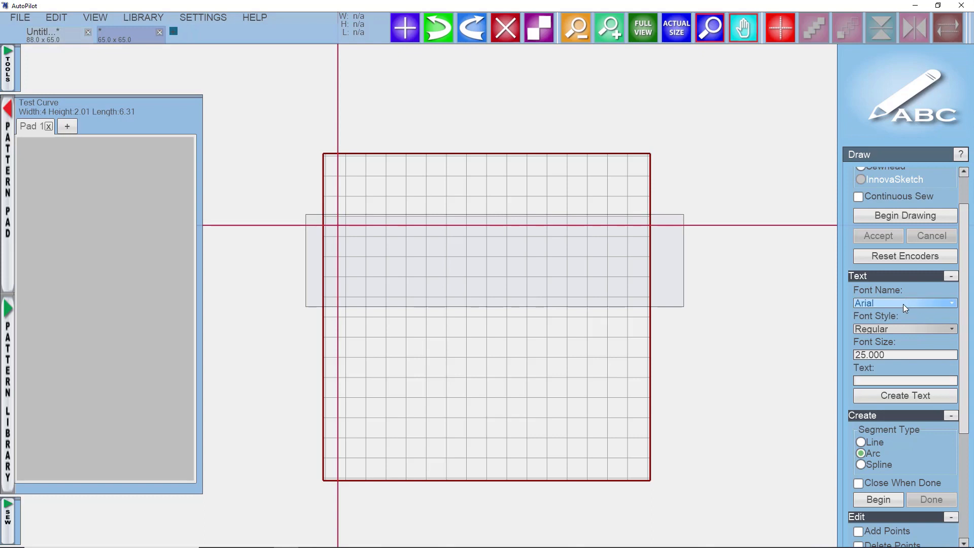
scroll(903, 303, "down", 2)
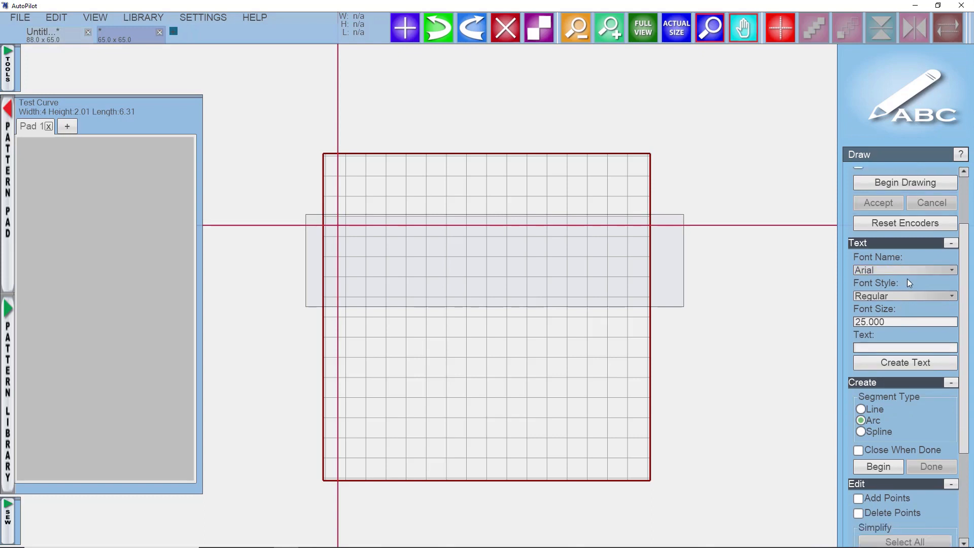
scroll(903, 277, "down", 1)
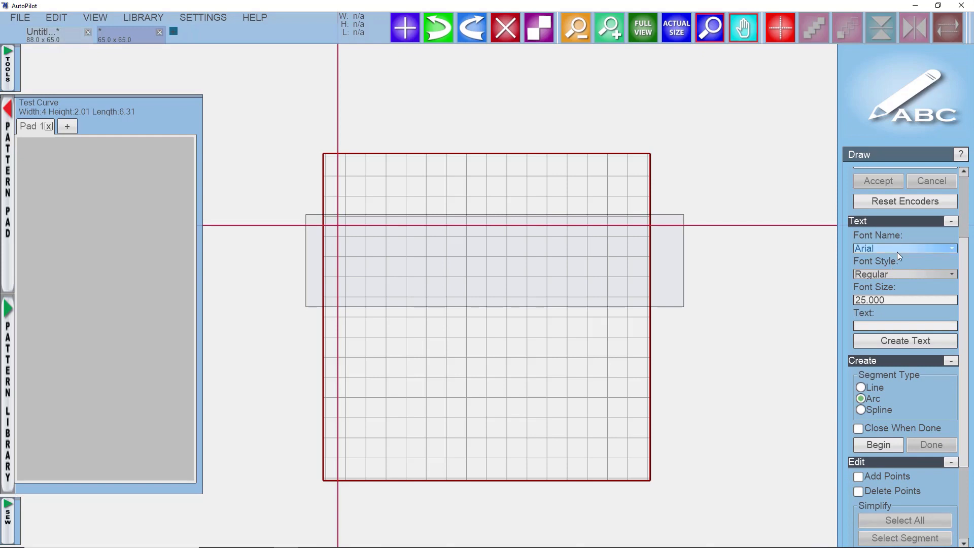
scroll(890, 284, "down", 1)
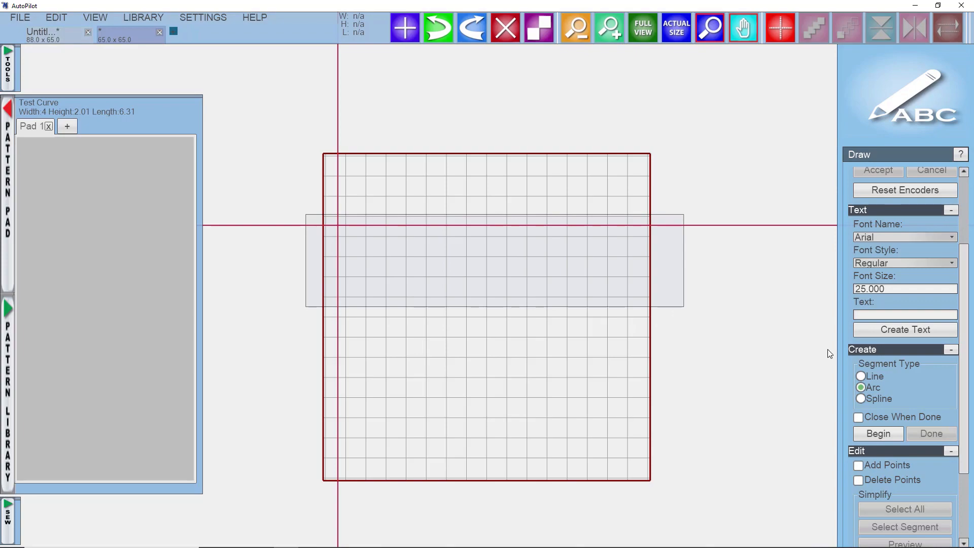
Step: Turn on Snap to Grid for the empty drawing area
scroll(435, 260, "up", 3)
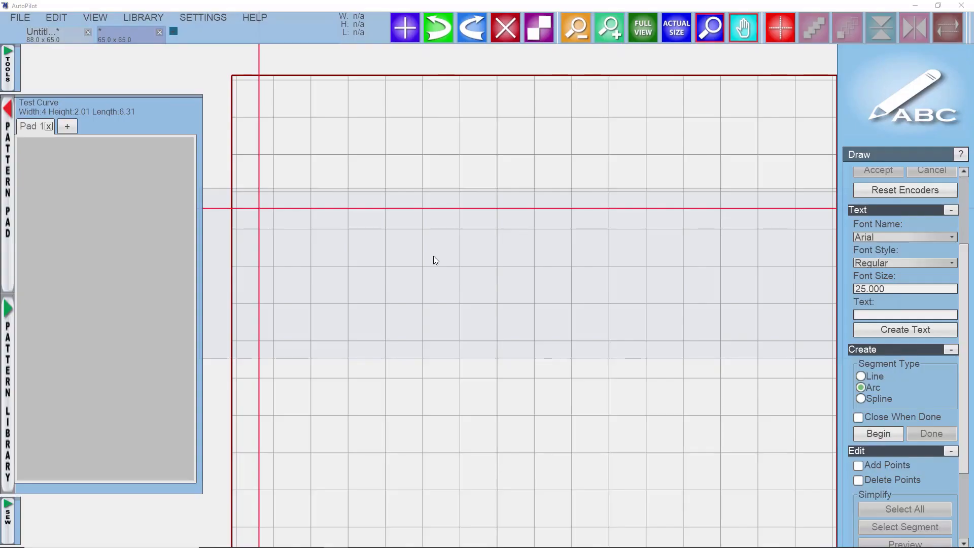
scroll(470, 257, "up", 5)
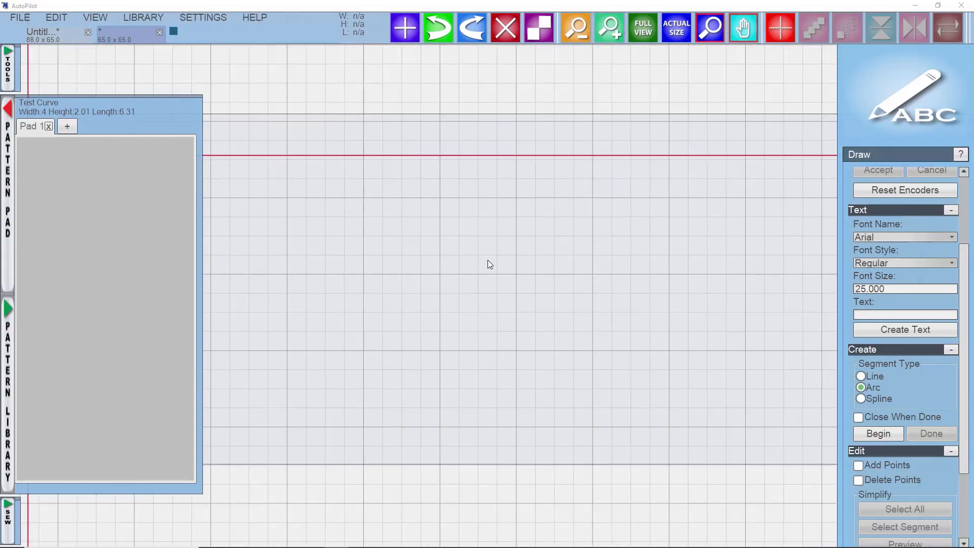
scroll(487, 263, "up", 2)
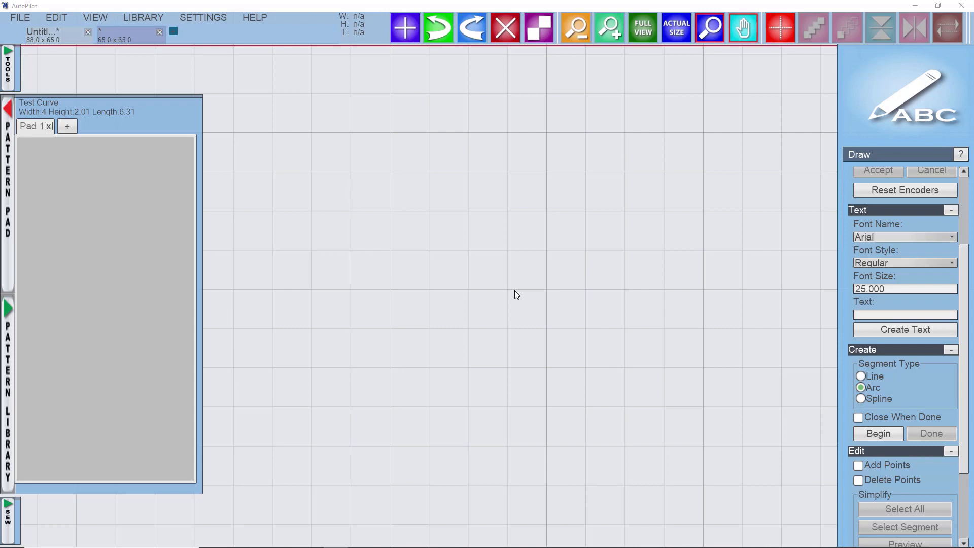
left_click(207, 17)
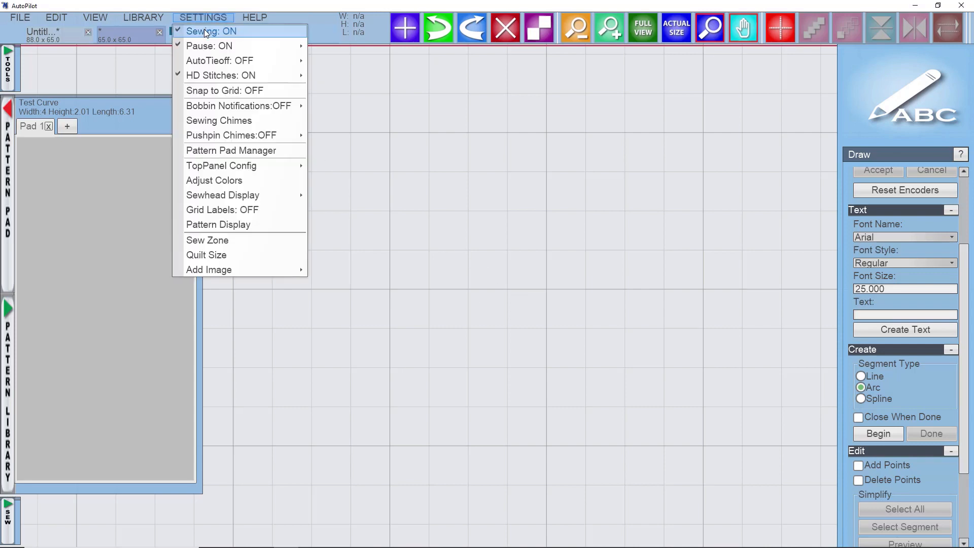
mouse_move(212, 75)
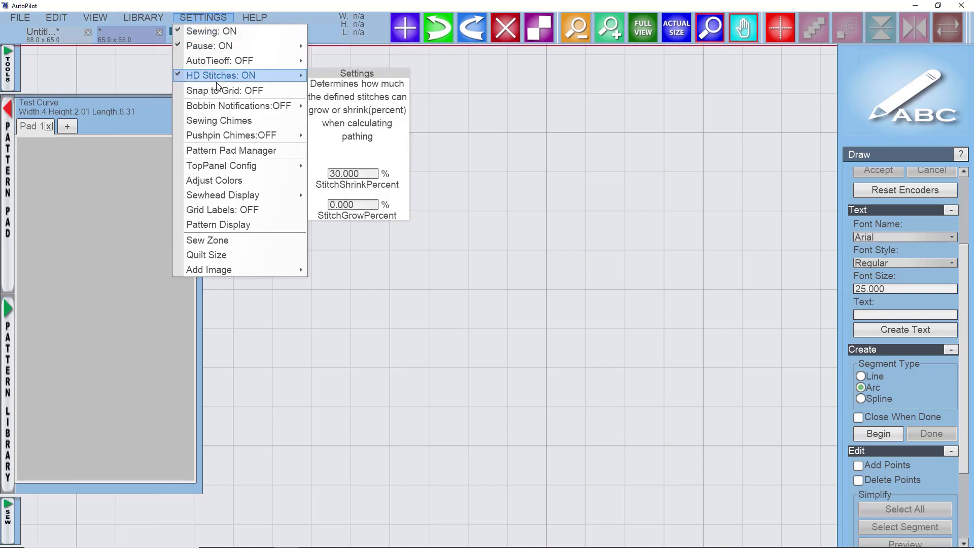
left_click(220, 91)
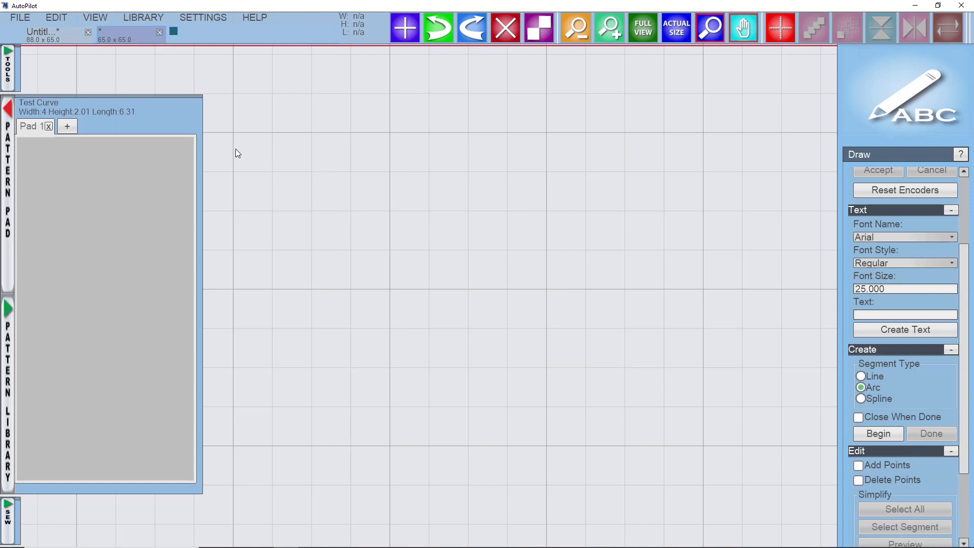
Step: Create a three-point Line pattern shaped as an upward chevron on the grid intersections, 4 wide by 2 high
left_click(861, 377)
left_click(874, 436)
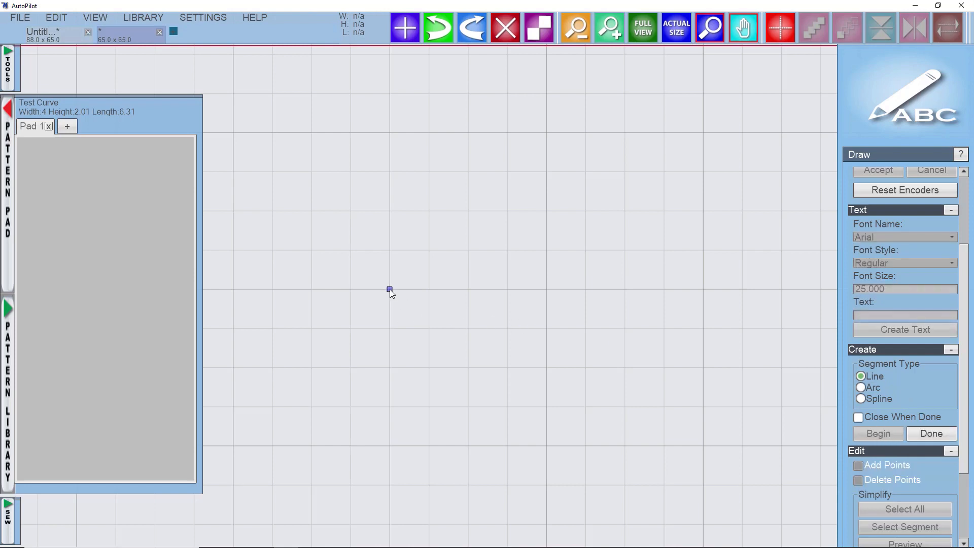
left_click(472, 210)
left_click(469, 209)
double_click(547, 291)
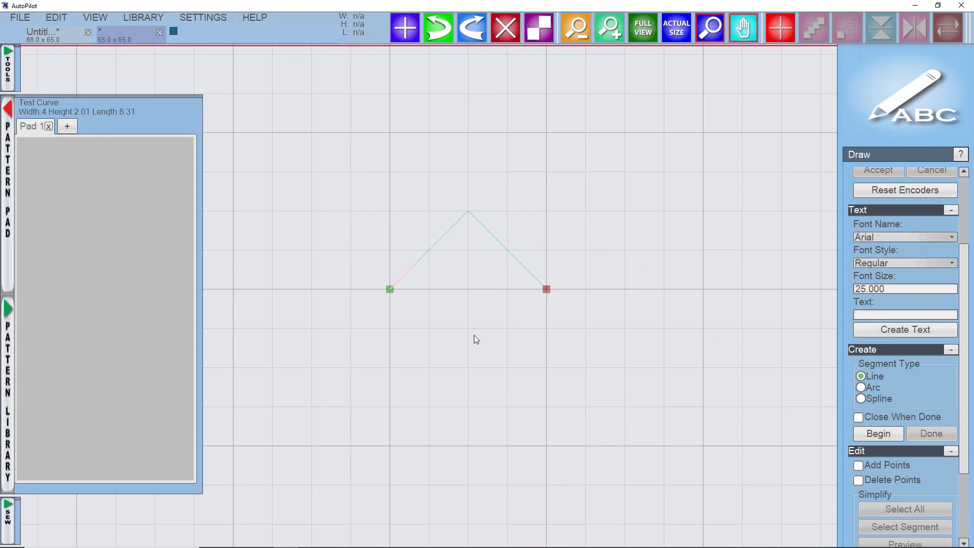
Step: Select the chevron pattern and switch to the Transform tool
left_click(470, 279)
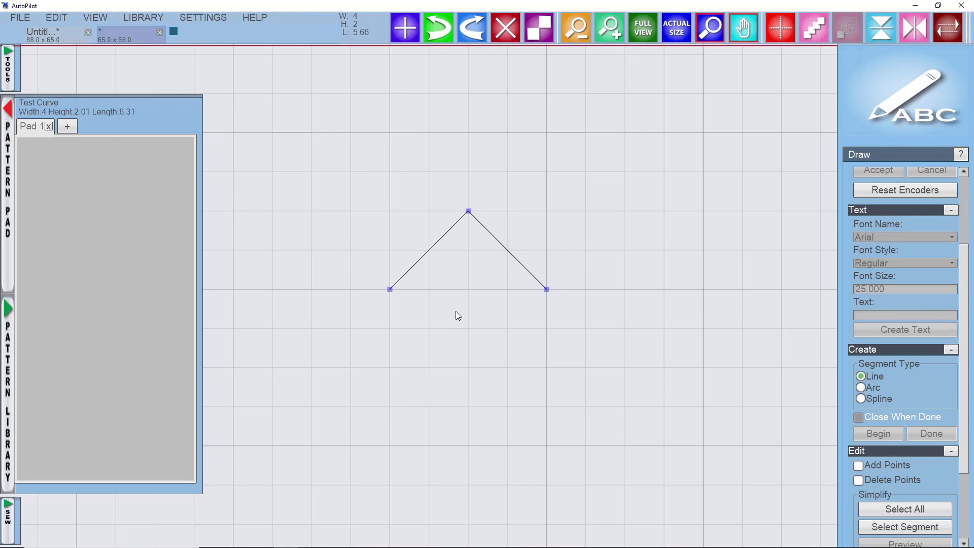
left_click(6, 64)
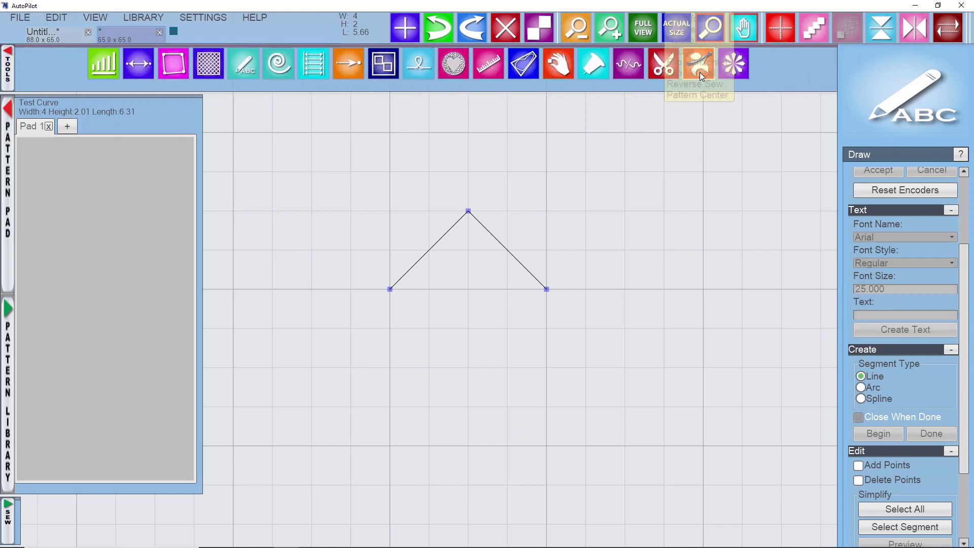
left_click(700, 73)
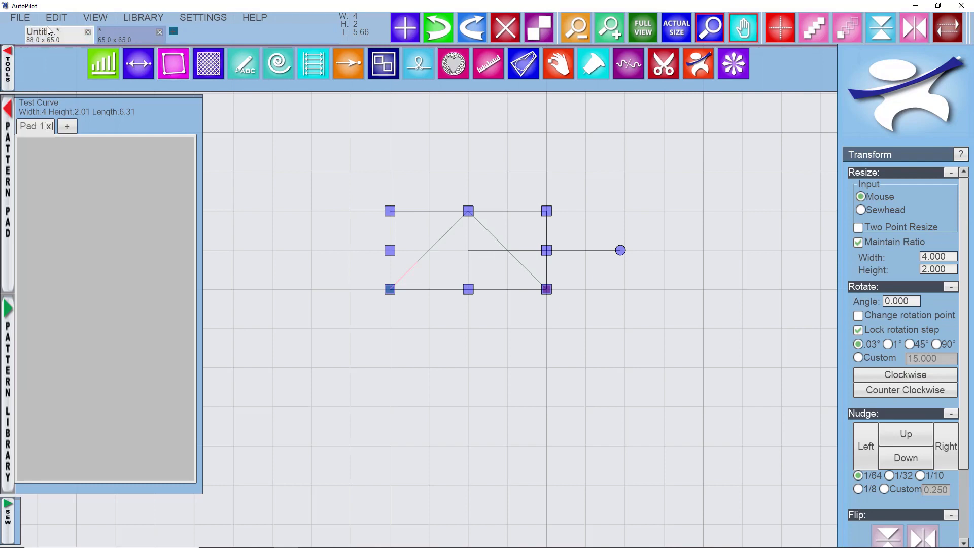
left_click(17, 19)
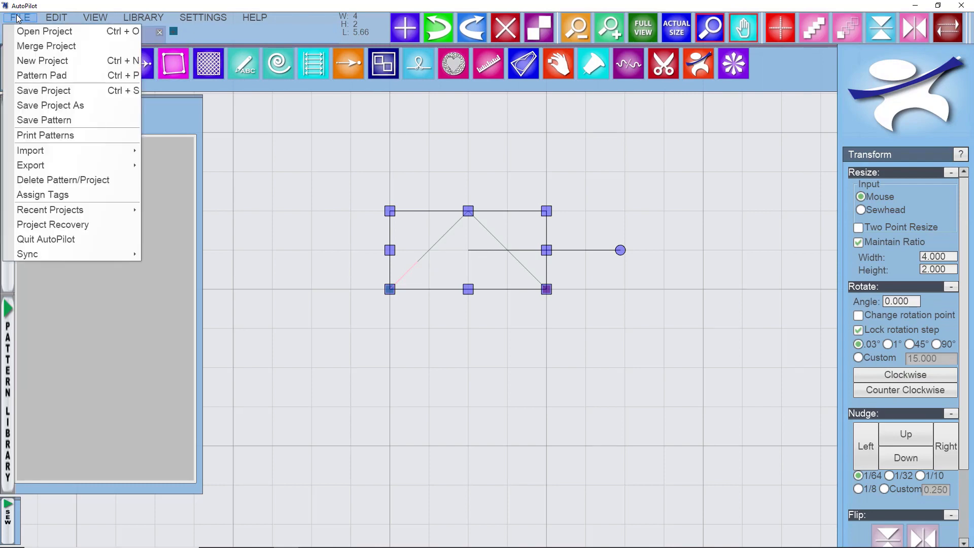
left_click(81, 120)
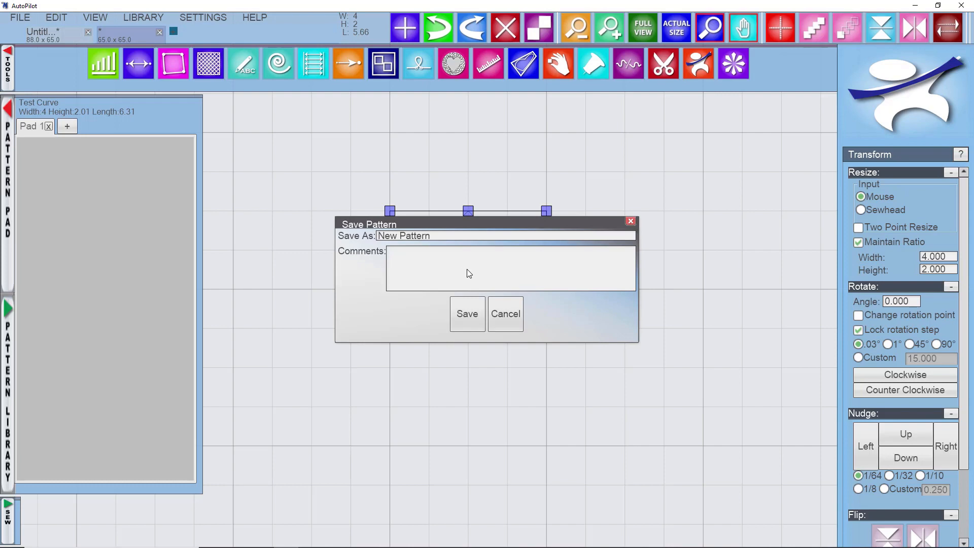
left_click(509, 318)
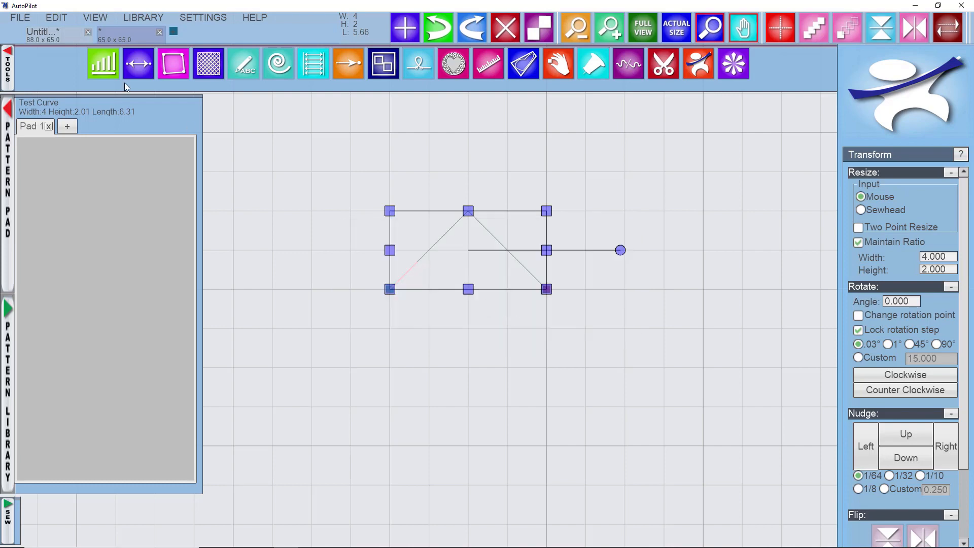
Step: Start exporting the selected chevron and create and open a folder named "My pattern designs" inside the Patterns folder
left_click(20, 18)
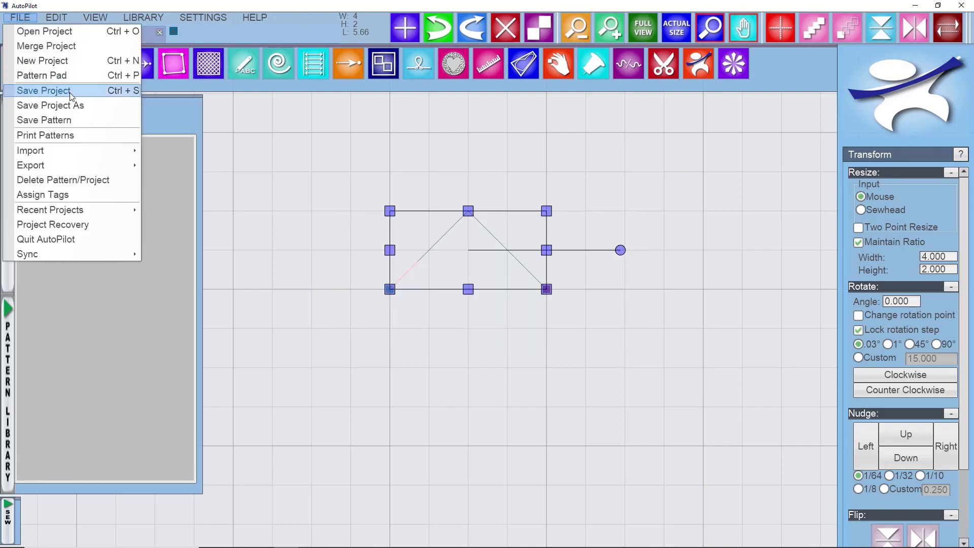
mouse_move(78, 164)
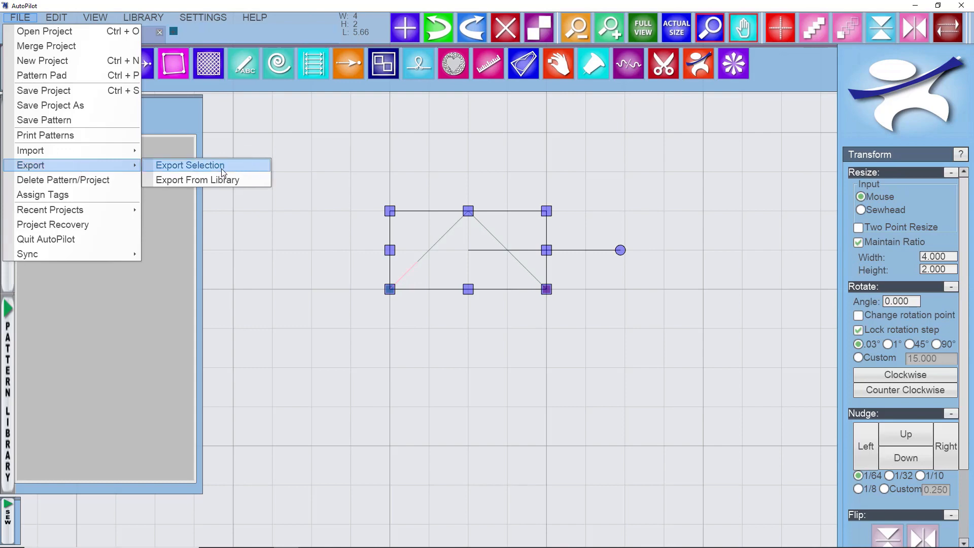
left_click(257, 172)
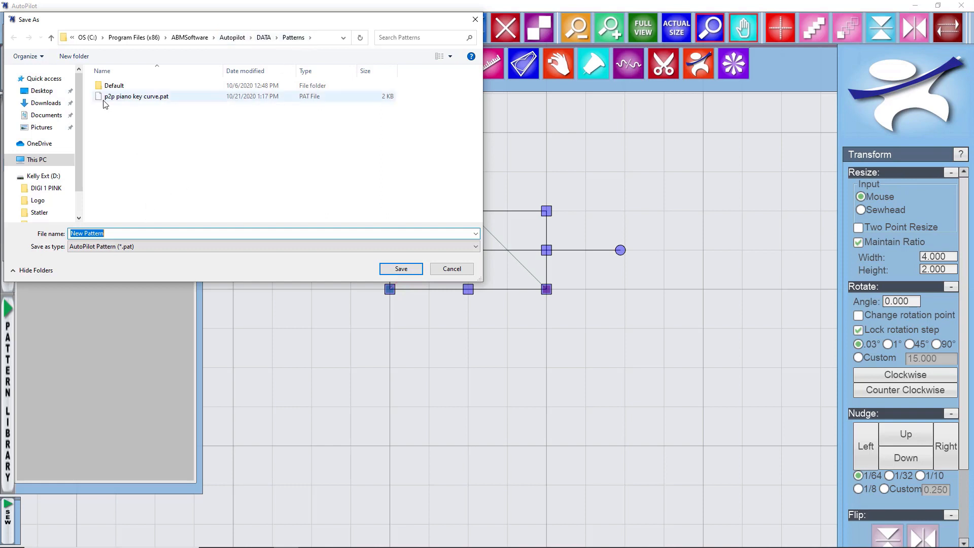
left_click(74, 57)
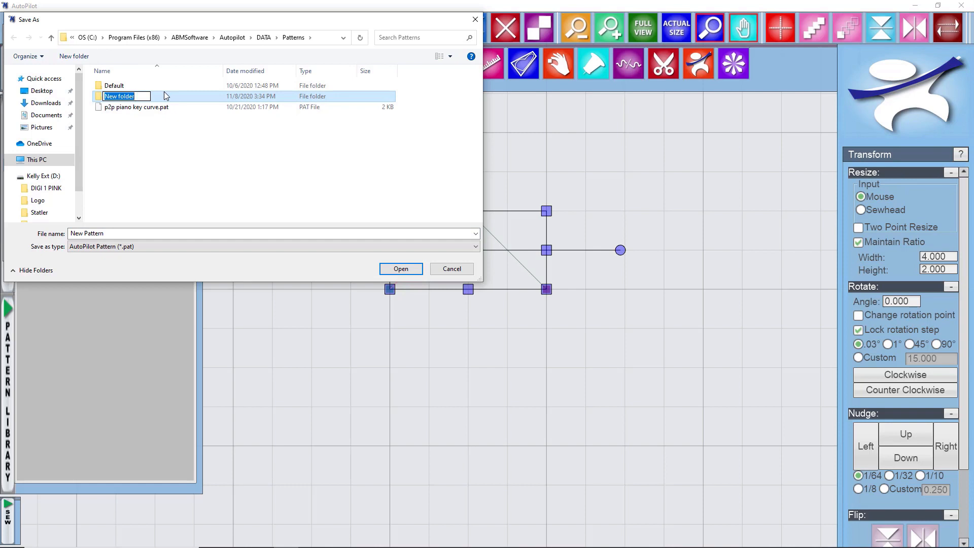
type("My pattern designs")
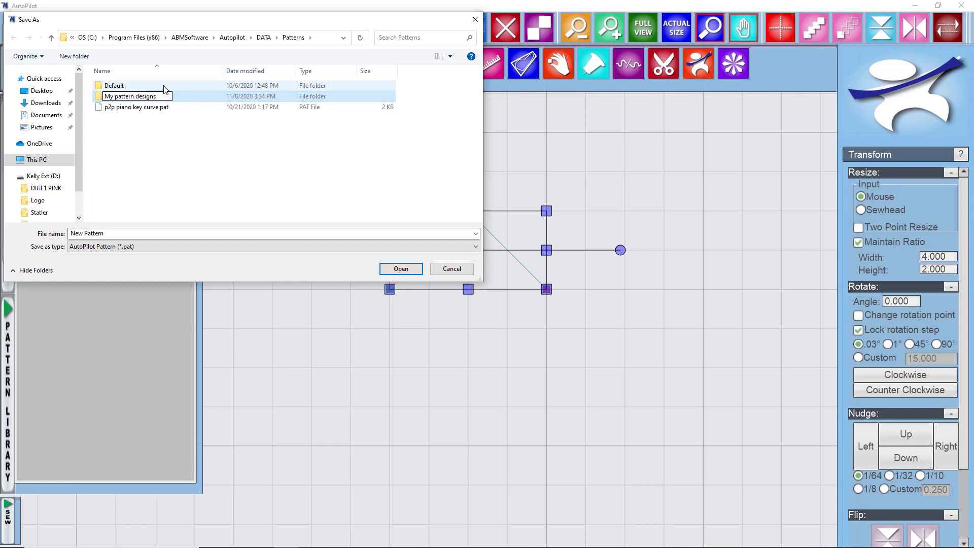
key("Return")
double_click(168, 94)
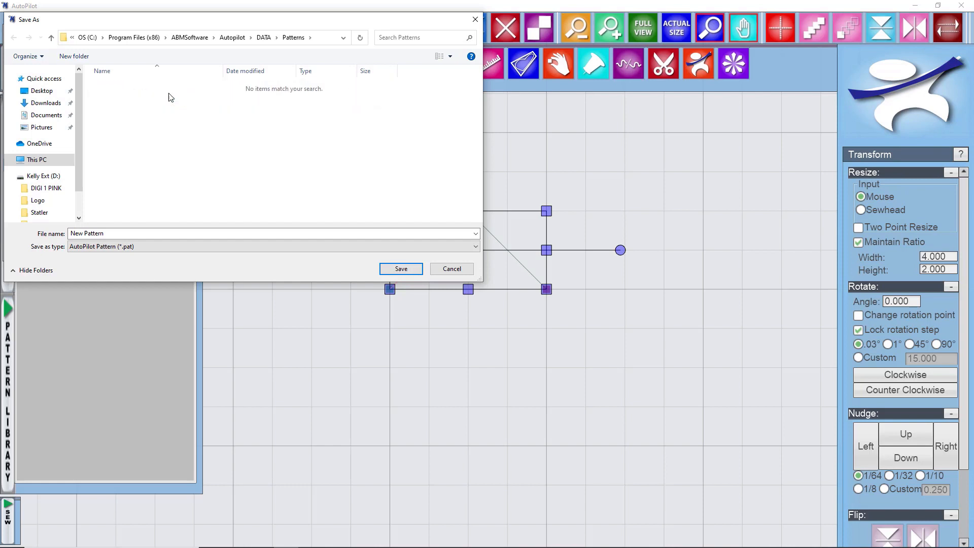
Step: Name the exported pattern file "p2p Chevron" and save it as an AutoPilot Pattern
left_click(140, 230)
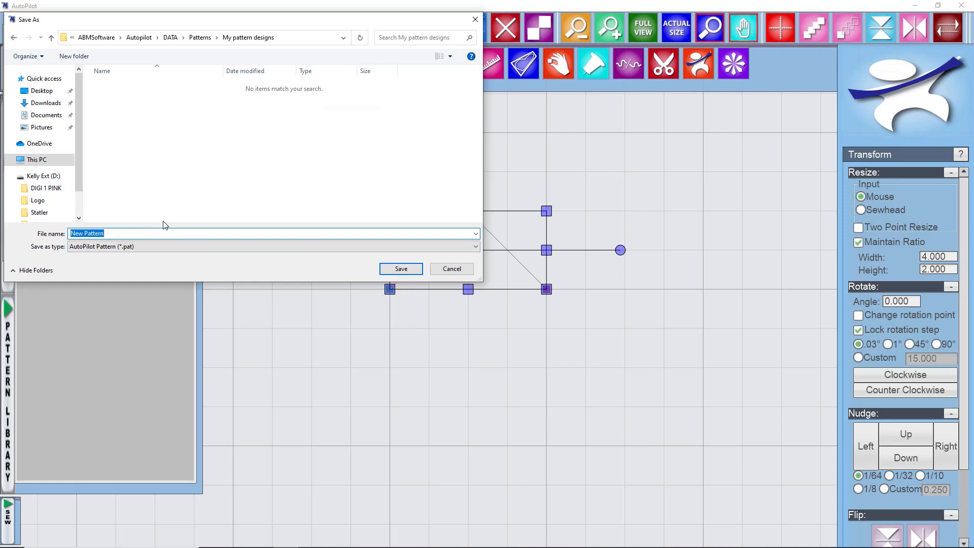
type("p2p Chevron")
left_click(402, 268)
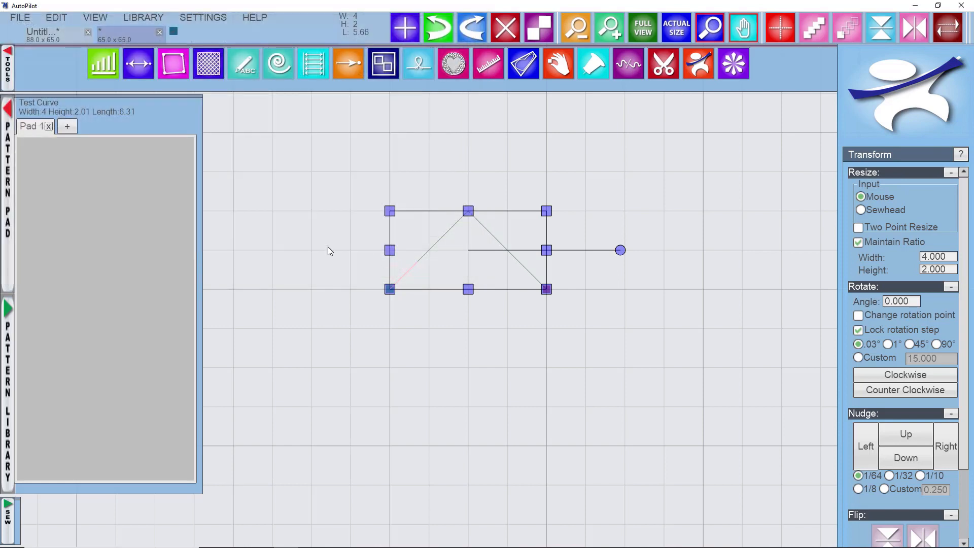
Step: Open Pattern Import and browse to the "My pattern designs" folder inside Autopilot's DATA\Patterns folder on the C: drive
left_click(19, 16)
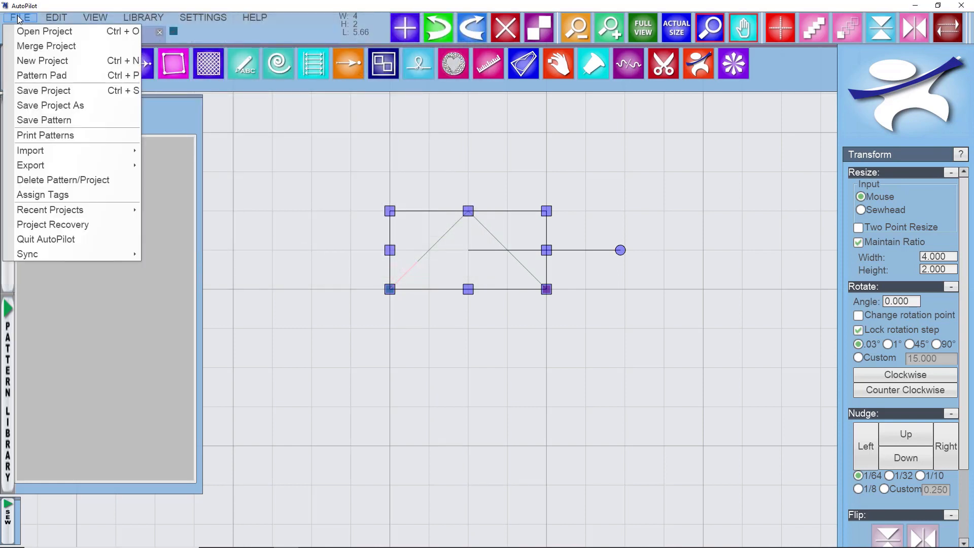
mouse_move(122, 146)
left_click(186, 153)
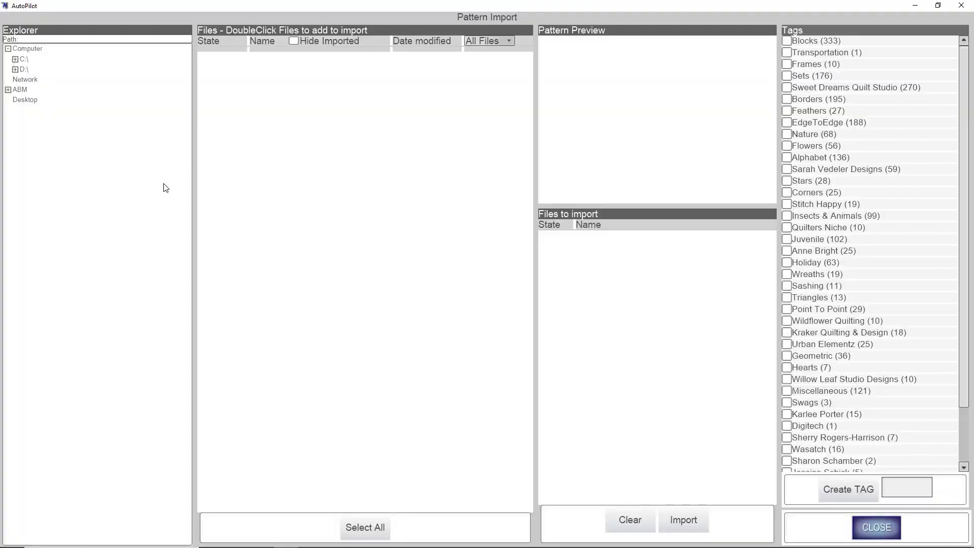
left_click(15, 59)
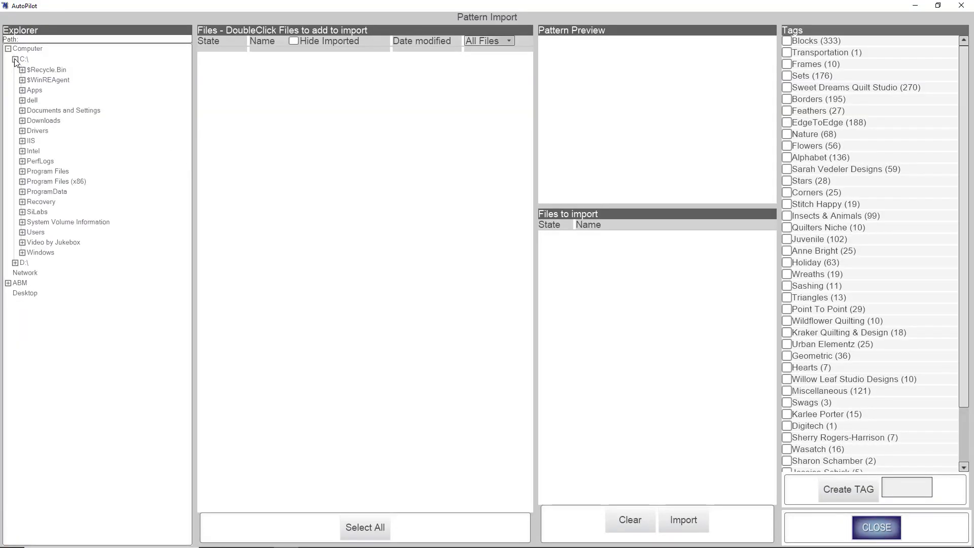
left_click(23, 182)
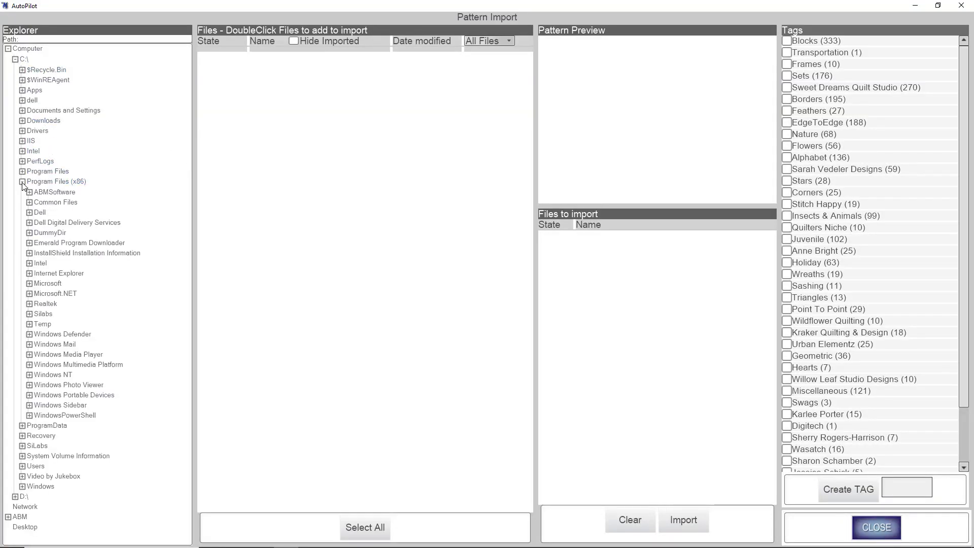
left_click(29, 191)
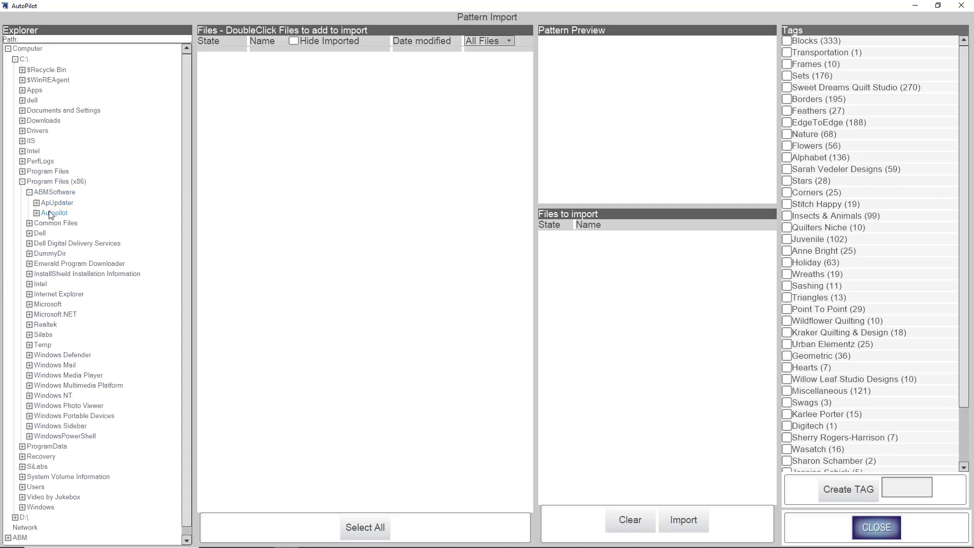
left_click(36, 213)
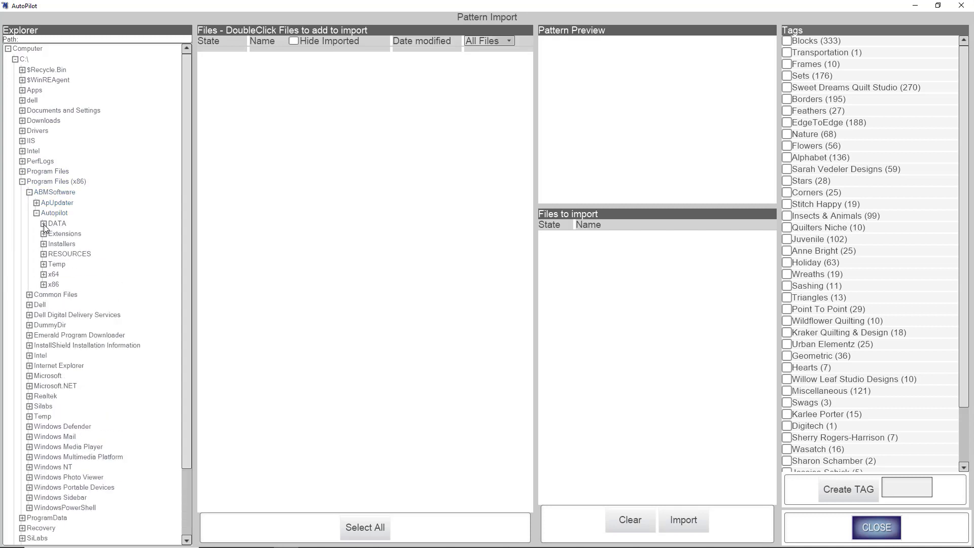
left_click(43, 223)
left_click(50, 275)
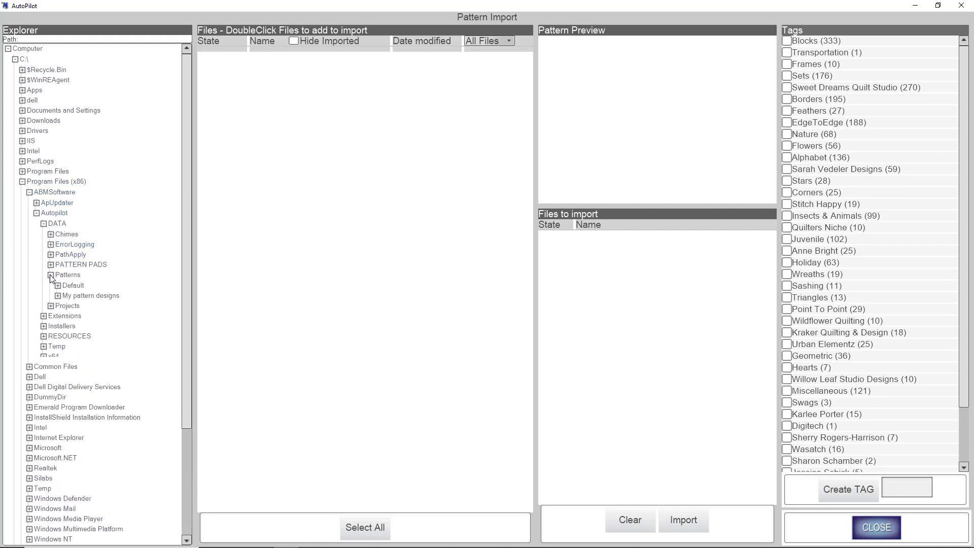
left_click(73, 296)
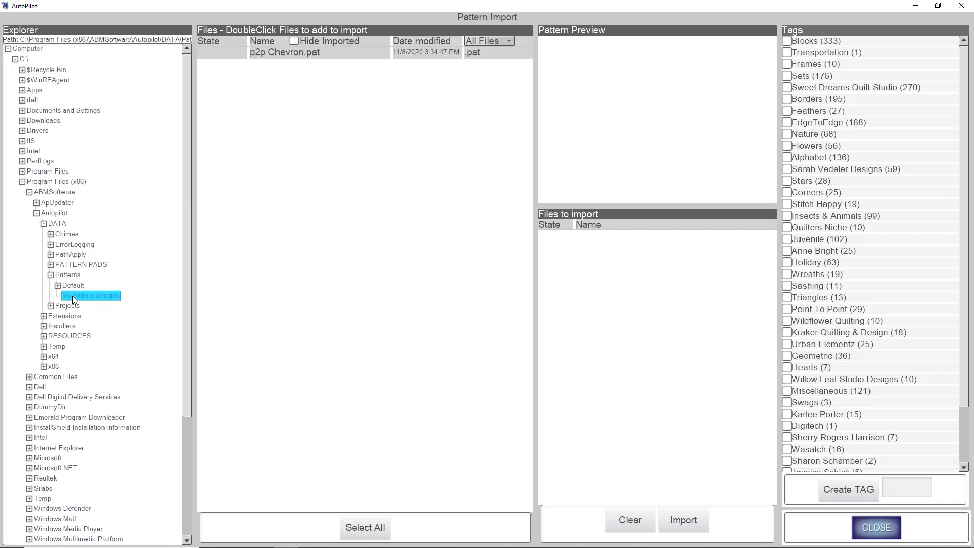
Step: Import p2p Chevron.pat with the jukebox and Point To Point tags, and close Pattern Import
double_click(291, 53)
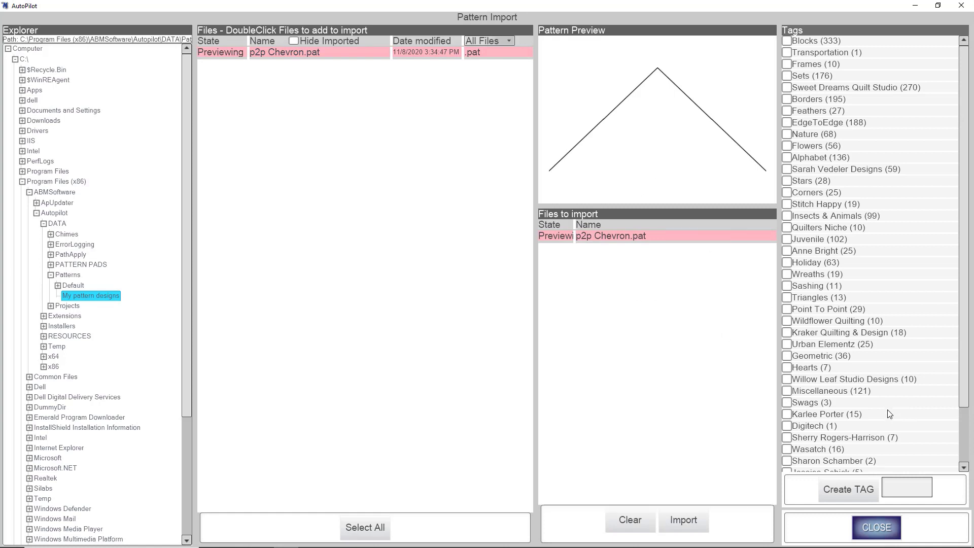
scroll(889, 413, "down", 1)
scroll(889, 413, "down", 2)
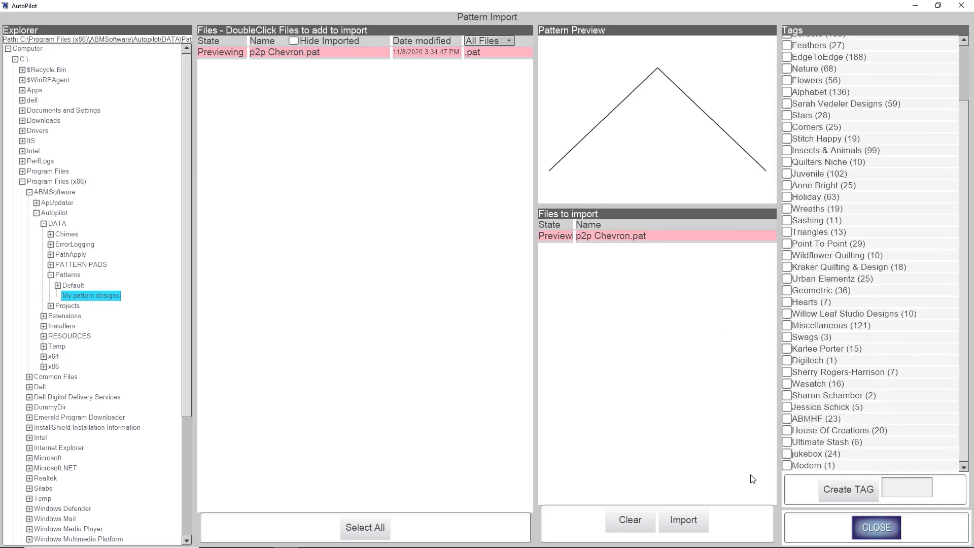
left_click(786, 454)
scroll(842, 114, "up", 1)
scroll(839, 114, "up", 1)
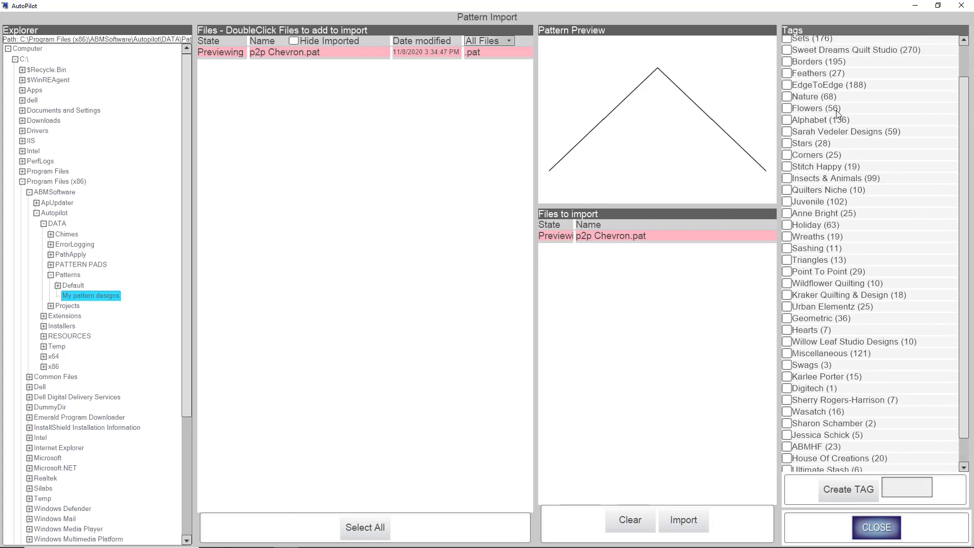
scroll(847, 117, "up", 3)
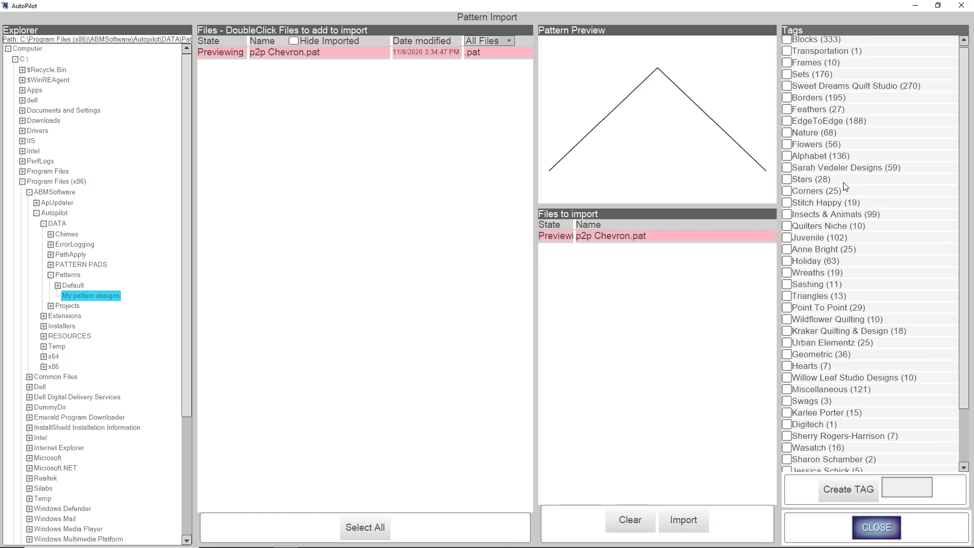
left_click(787, 308)
left_click(683, 520)
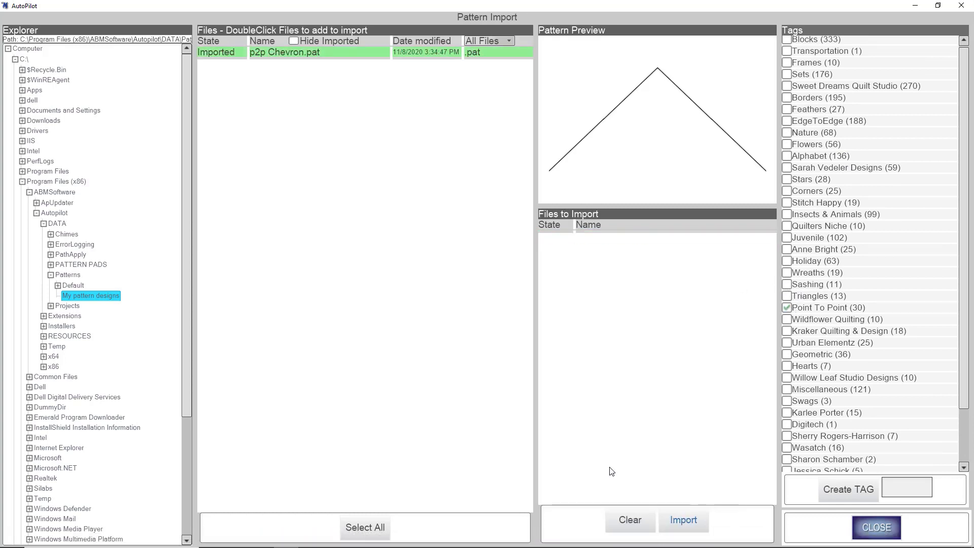
left_click(876, 528)
Step: Open the pattern library and search it by the jukebox tag
left_click(10, 398)
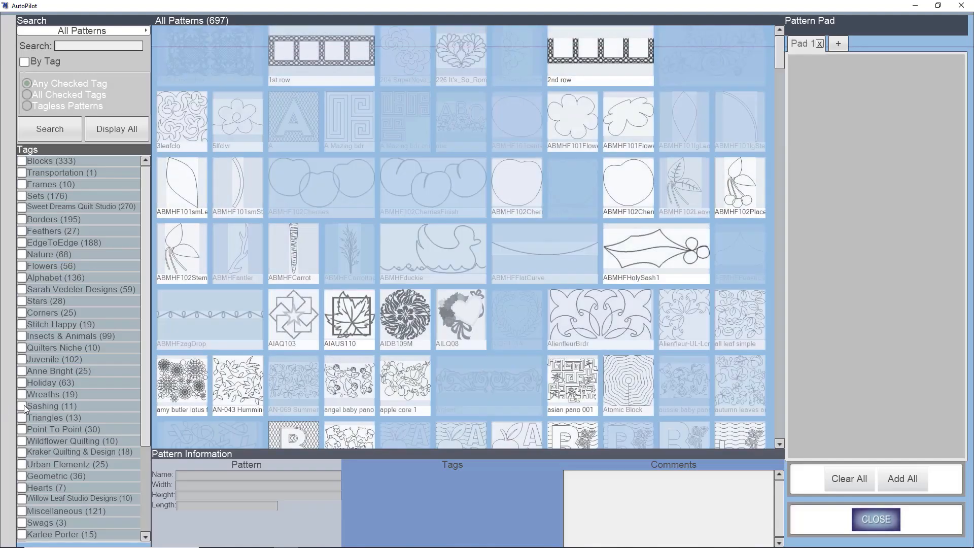
scroll(81, 494, "down", 3)
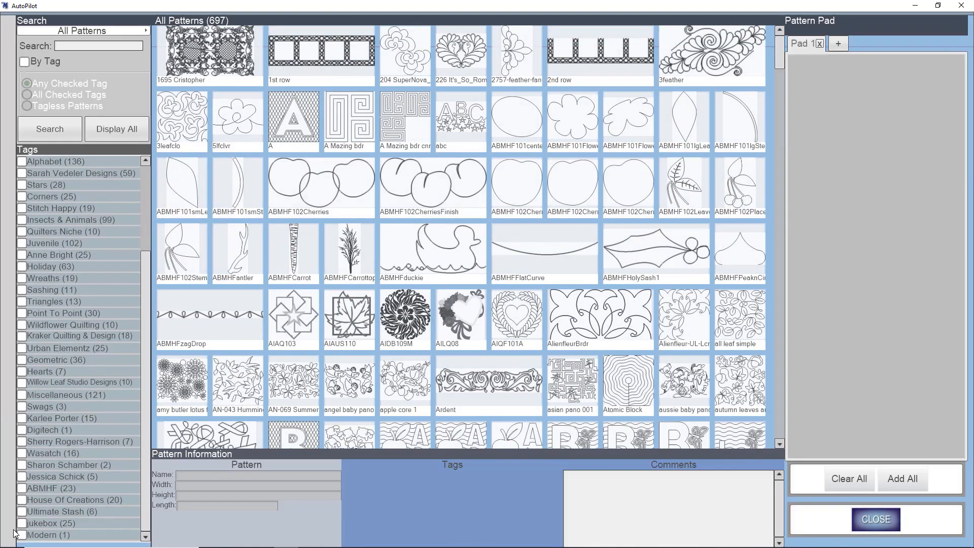
left_click(24, 61)
left_click(45, 129)
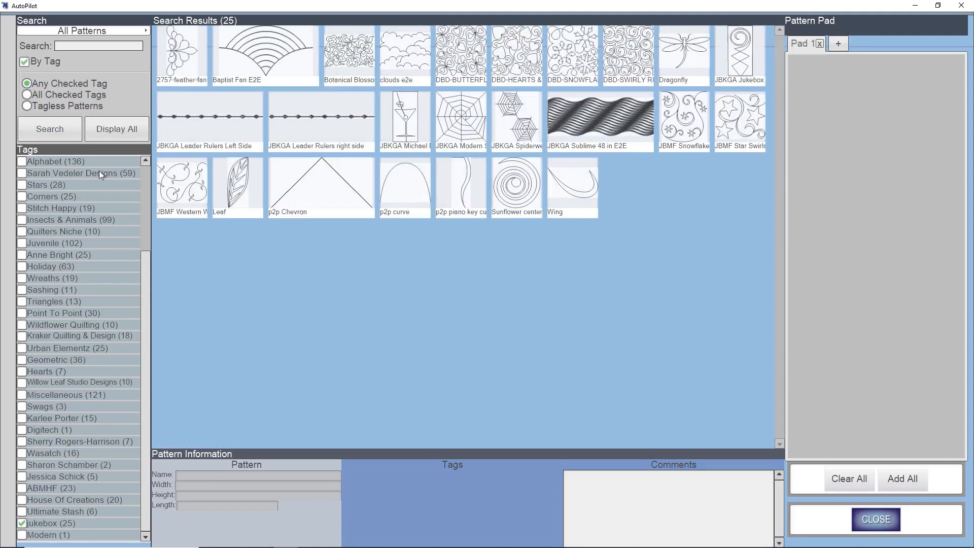
Step: Add the p2p Chevron pattern to the Pattern Pad and close the library
left_click(315, 196)
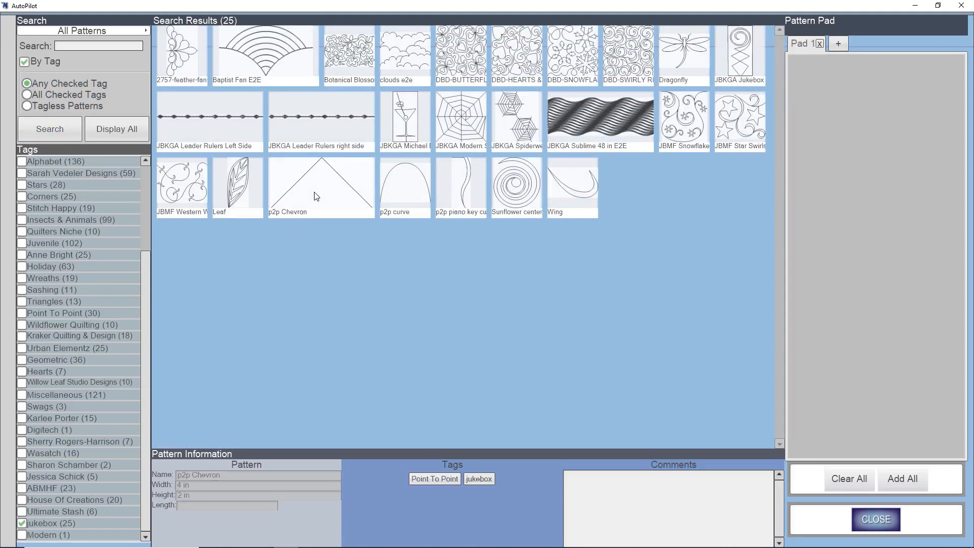
left_click_drag(316, 196, 936, 201)
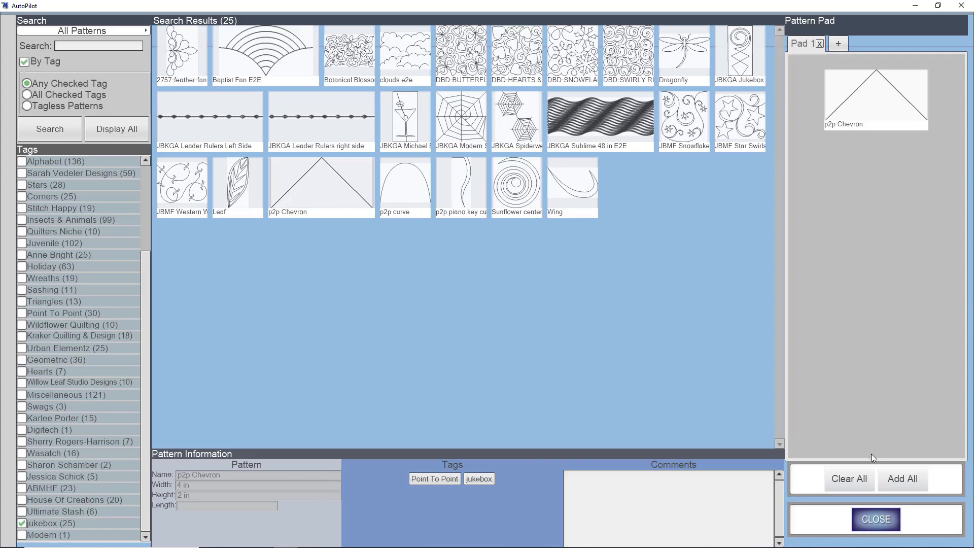
left_click(876, 518)
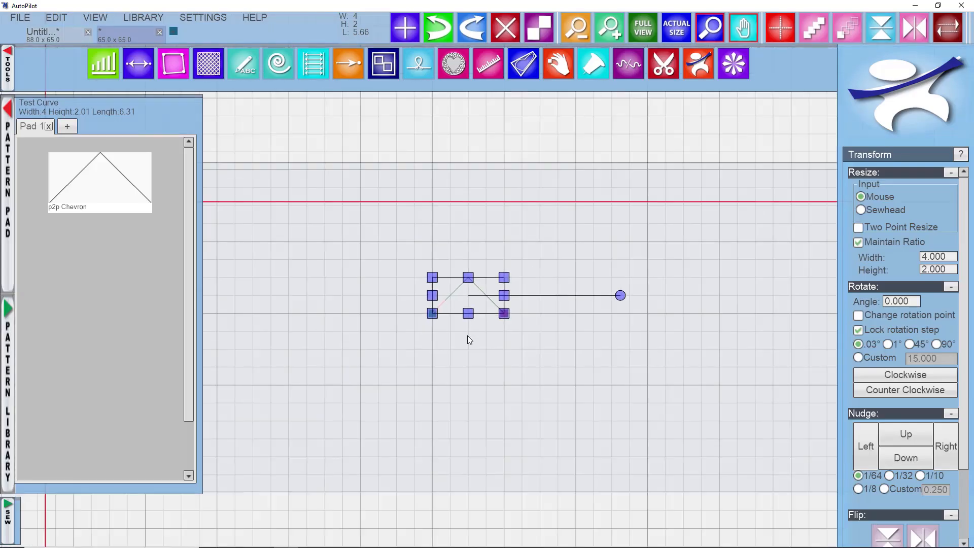
Step: Delete the originally drawn chevron and place the p2p Chevron from the Pattern Pad onto the quilt area
key("Delete")
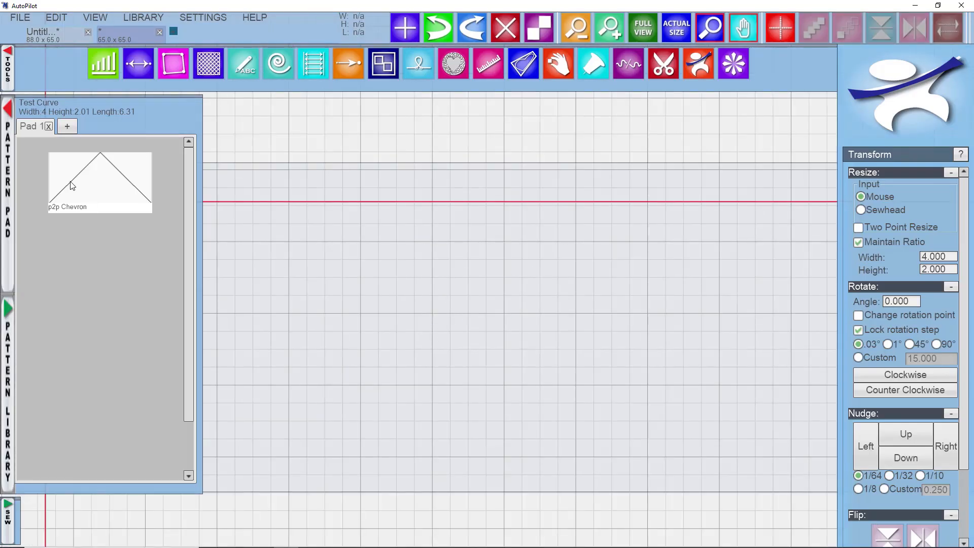
left_click_drag(72, 183, 362, 312)
scroll(379, 375, "up", 4)
scroll(471, 367, "down", 8)
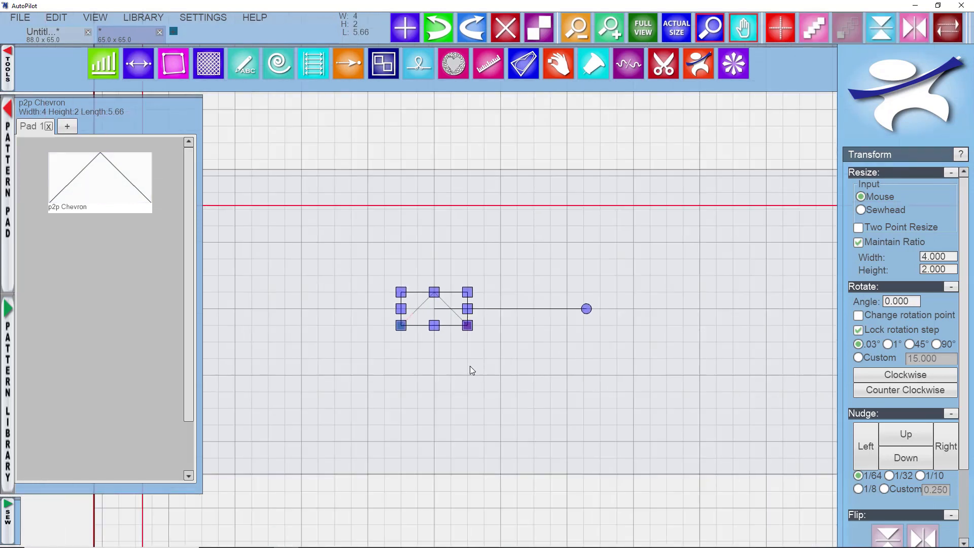
scroll(485, 385, "down", 1)
left_click_drag(458, 347, 388, 341)
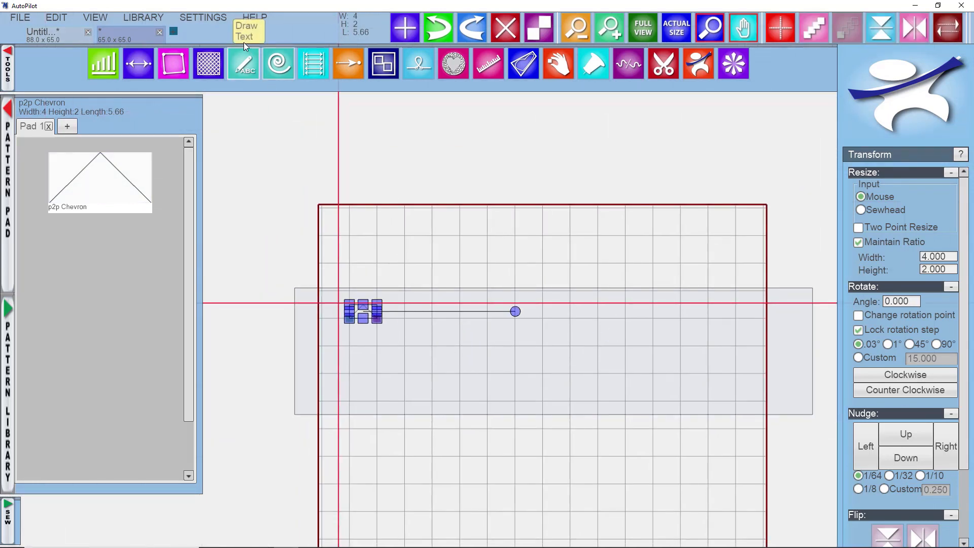
Step: With Snap to Grid turned off, enlarge the chevron to about 8.7 by 4.35 in and position it at the quilt's upper-left corner
left_click(208, 17)
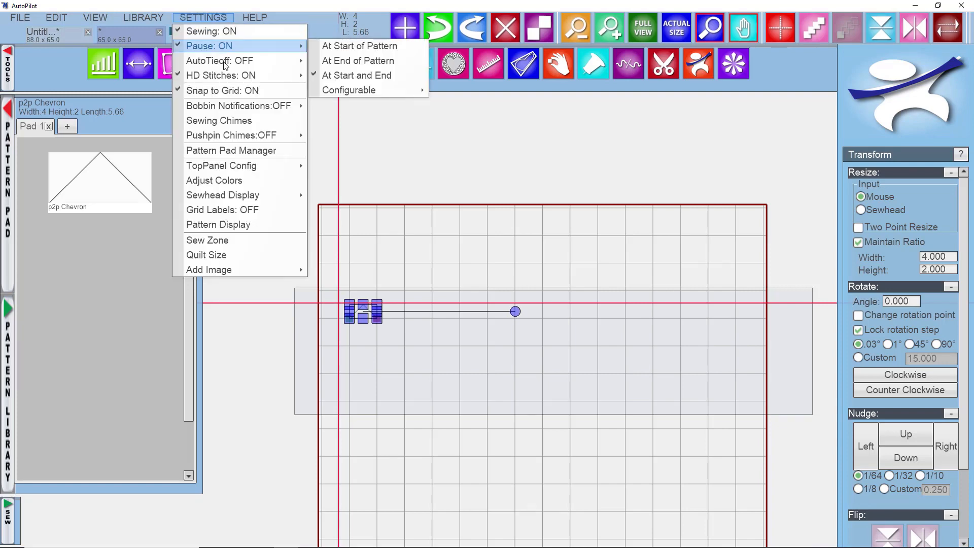
left_click(230, 90)
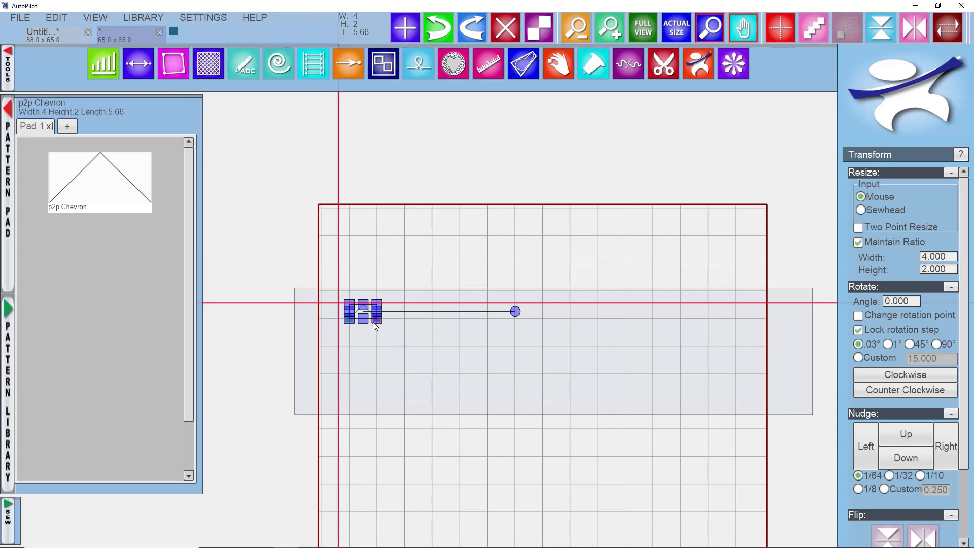
mouse_move(374, 325)
left_mouse_down()
mouse_move(364, 311)
mouse_move(420, 364)
mouse_move(435, 318)
mouse_move(405, 350)
mouse_move(442, 332)
mouse_move(446, 391)
mouse_move(440, 339)
mouse_move(381, 335)
left_mouse_up()
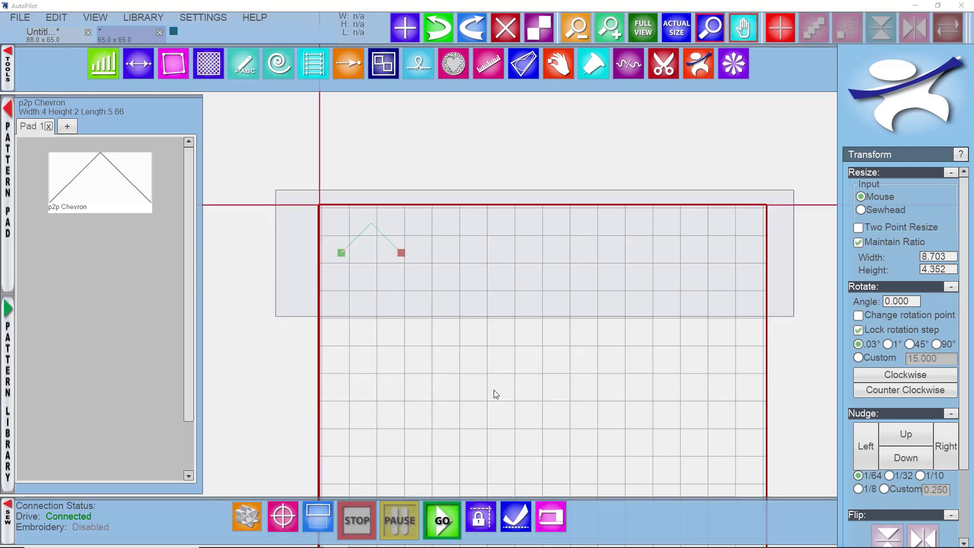
left_click(372, 236)
left_click_drag(366, 239, 365, 238)
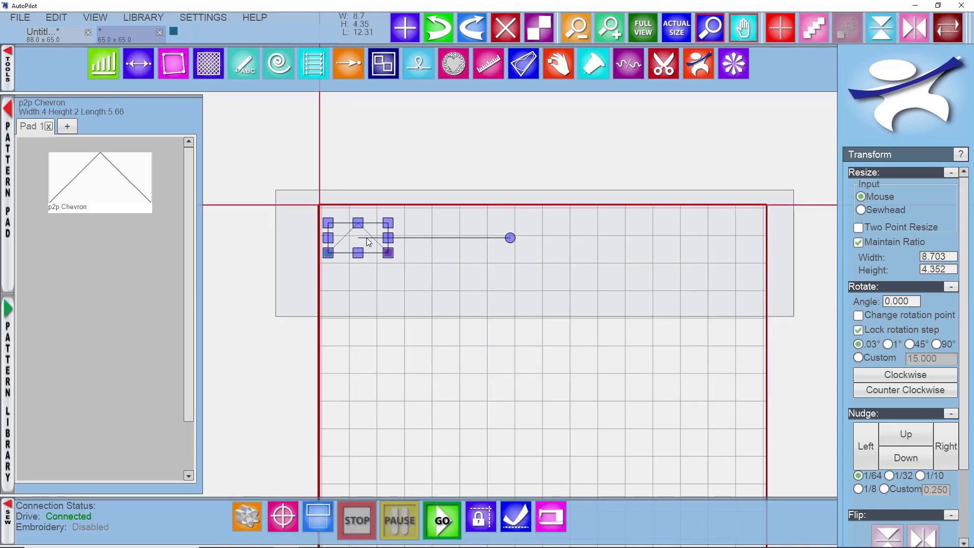
Step: Generate a Trim-type Edge to Edge layout from the chevron, 65 in wide and 65 in high
left_click(308, 61)
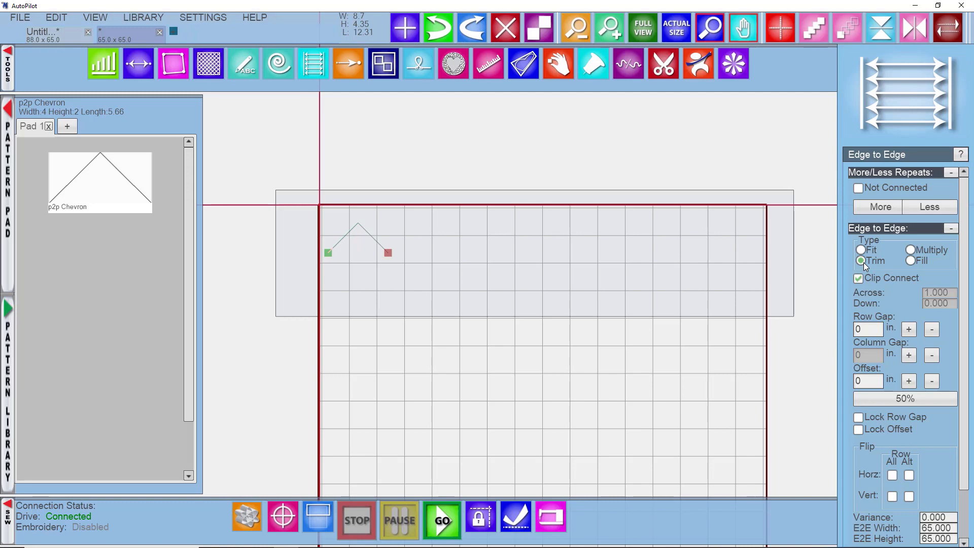
scroll(906, 401, "down", 2)
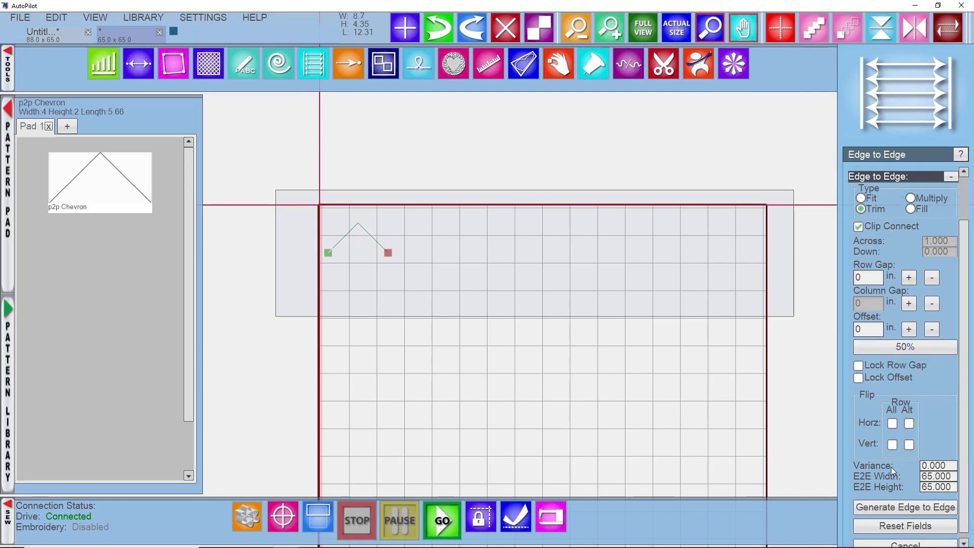
left_click(888, 507)
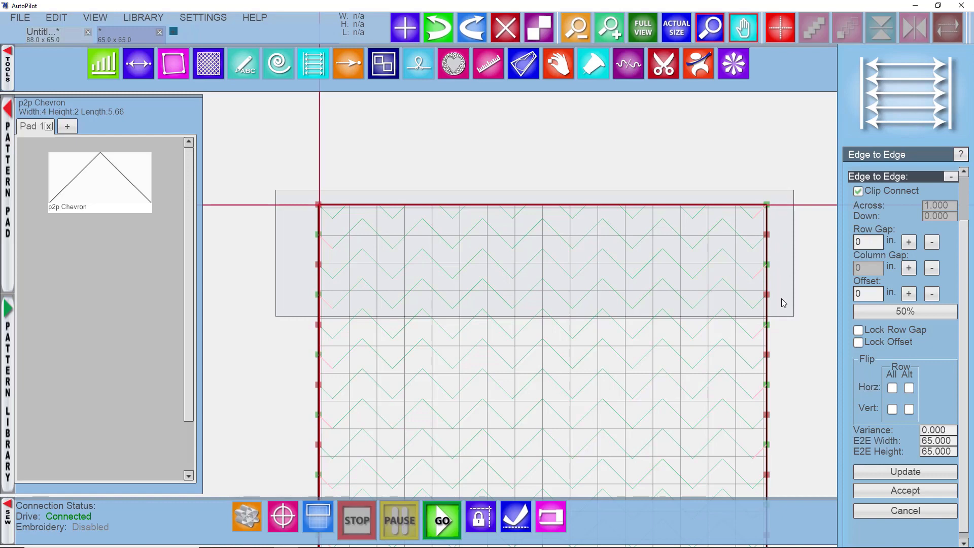
Step: Reduce the edge-to-edge row gap to -3.500 in so the chevron rows sit tightly together
left_click(933, 244)
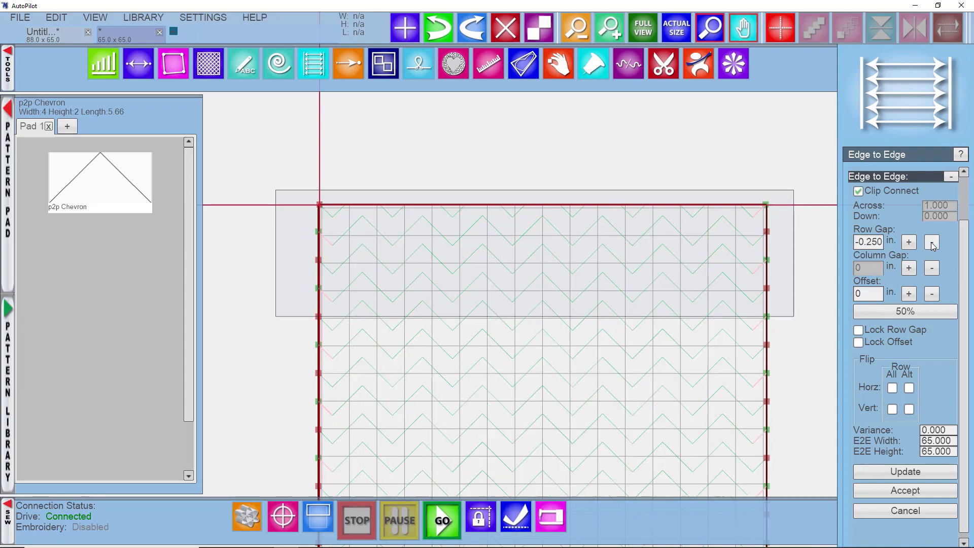
left_click(932, 245)
left_click(932, 244)
left_click(932, 245)
left_click(932, 244)
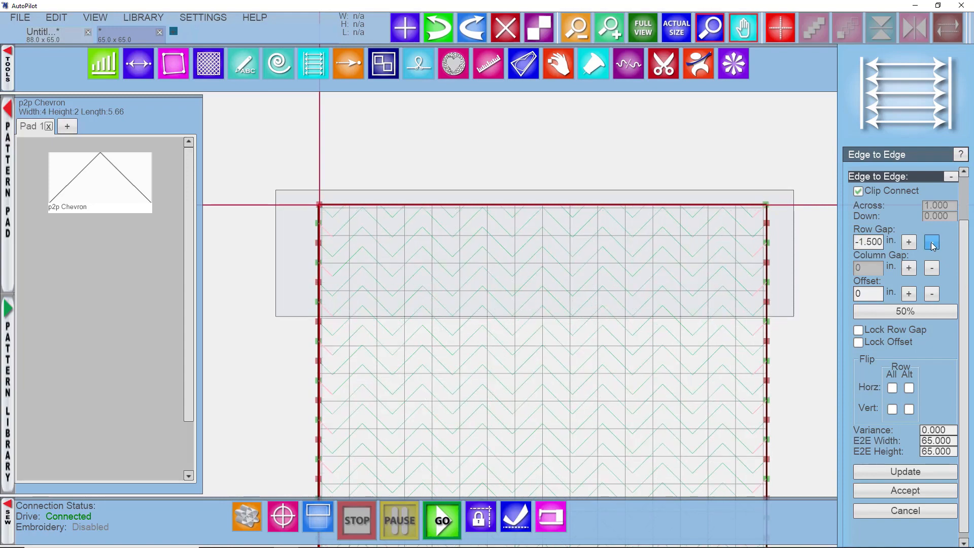
left_click(932, 245)
left_click(932, 244)
left_click(932, 244)
left_click(932, 244)
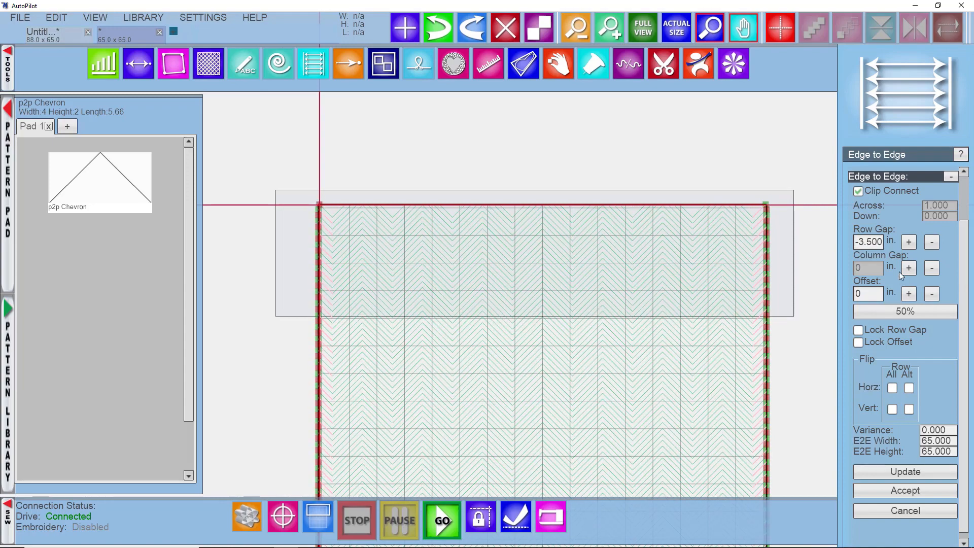
Step: Set the edge-to-edge row gap to -1.250 in
left_click(908, 243)
left_click(908, 242)
left_click(908, 242)
left_click(908, 242)
left_click(908, 242)
left_click(907, 242)
left_click(908, 242)
left_click(908, 242)
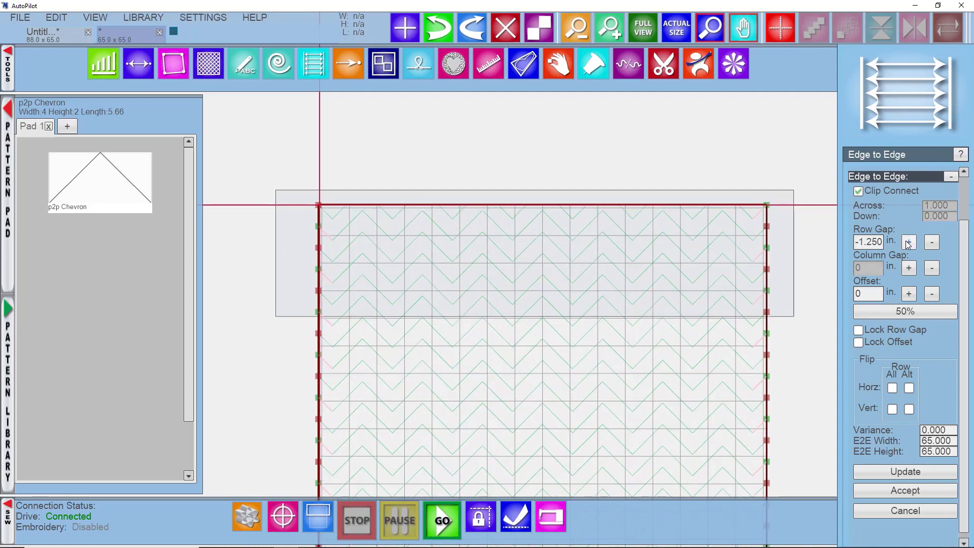
Step: Set the edge-to-edge offset to 1.750 in
left_click(908, 295)
left_click(909, 294)
left_click(909, 294)
left_click(909, 294)
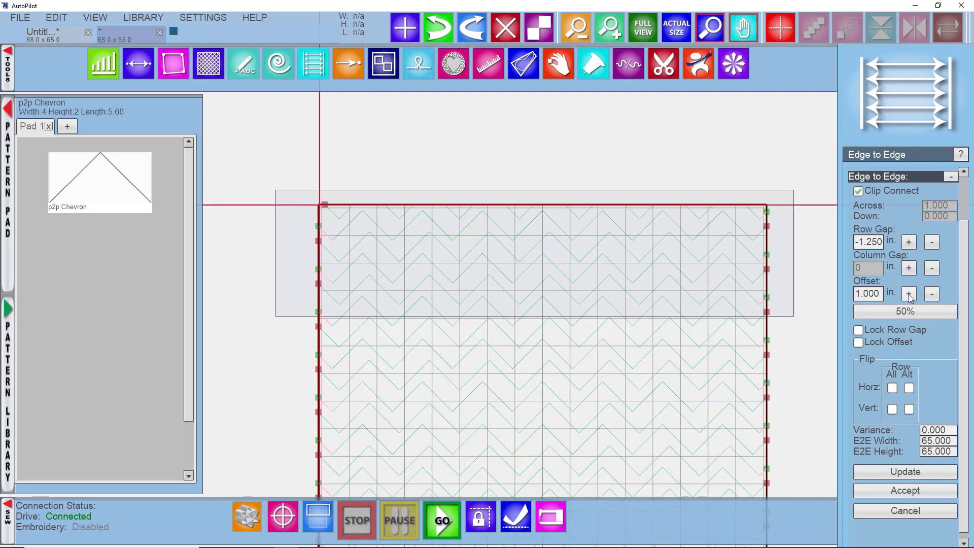
left_click(909, 295)
left_click(909, 294)
left_click(909, 294)
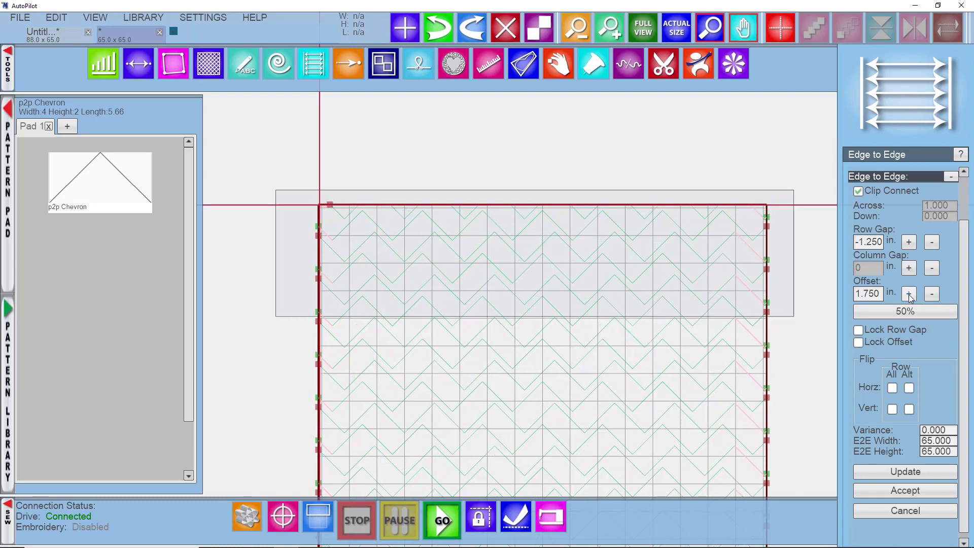
Step: Set the edge-to-edge row gap to -2.000 in and accept the chevron layout
left_click(932, 242)
left_click(932, 242)
left_click(932, 242)
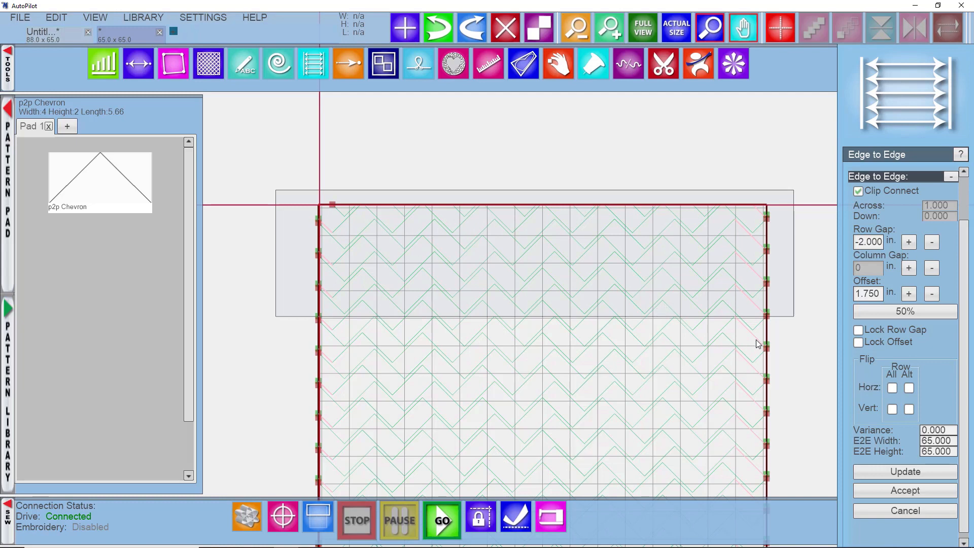
left_click(876, 491)
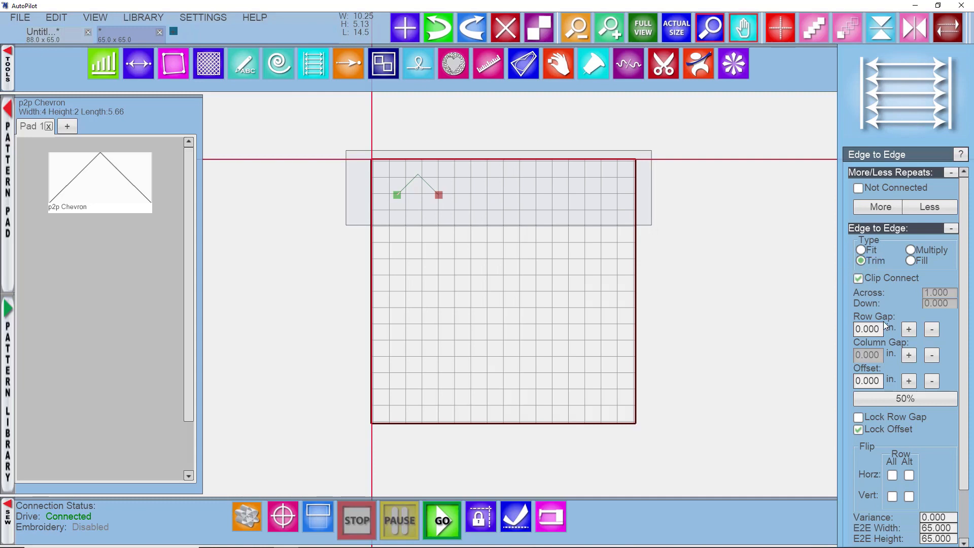
Step: Generate a Trim-type Edge to Edge layout, 65 in wide and 65 in high, and apply the 50% row offset
scroll(883, 319, "down", 3)
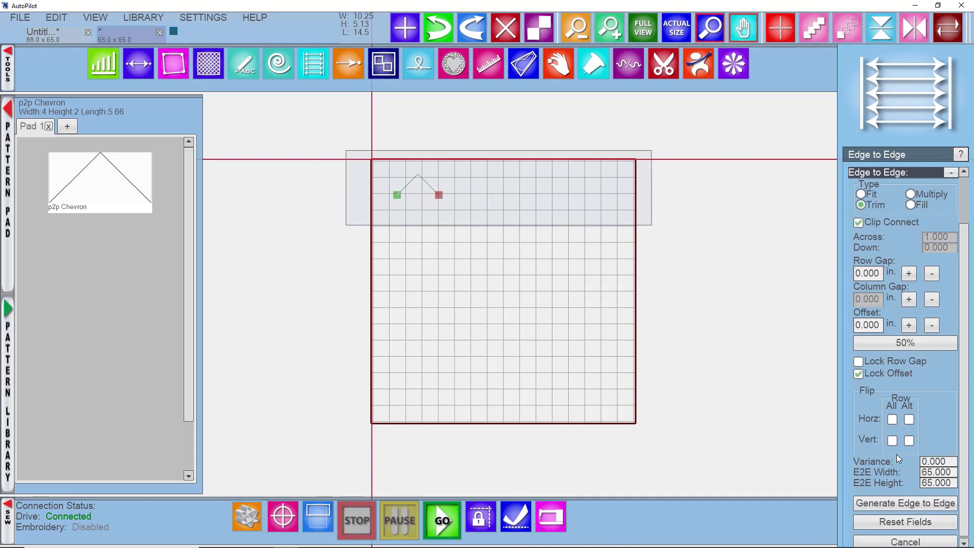
left_click(881, 506)
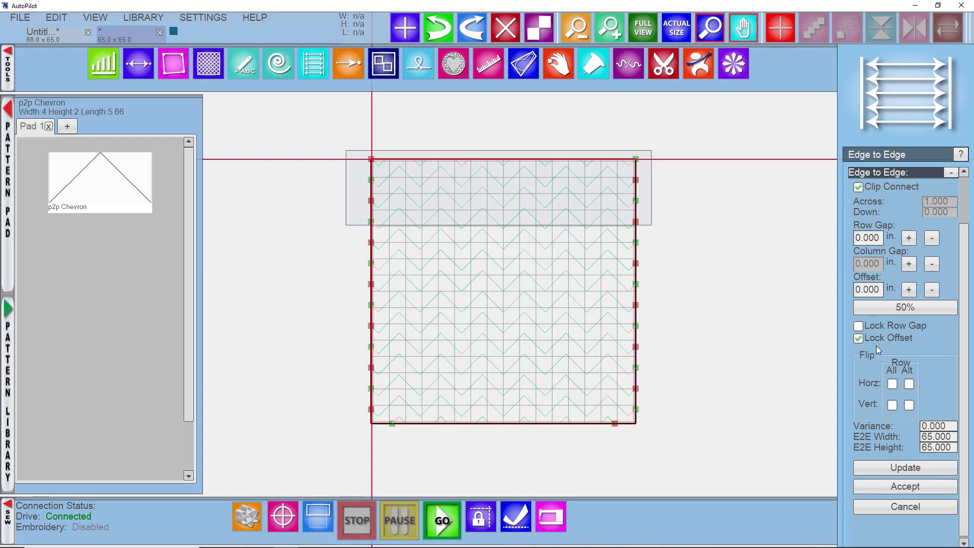
left_click(884, 309)
left_click(882, 468)
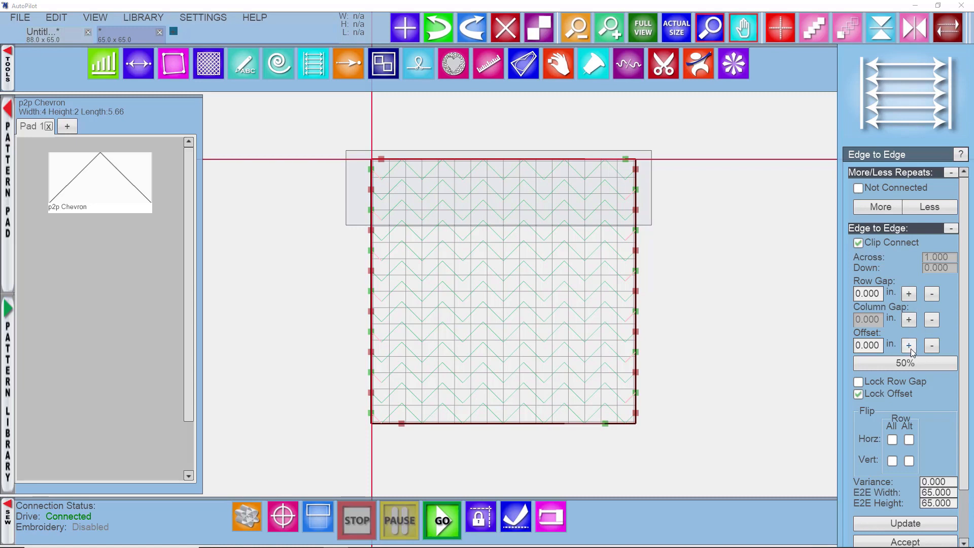
left_click(907, 366)
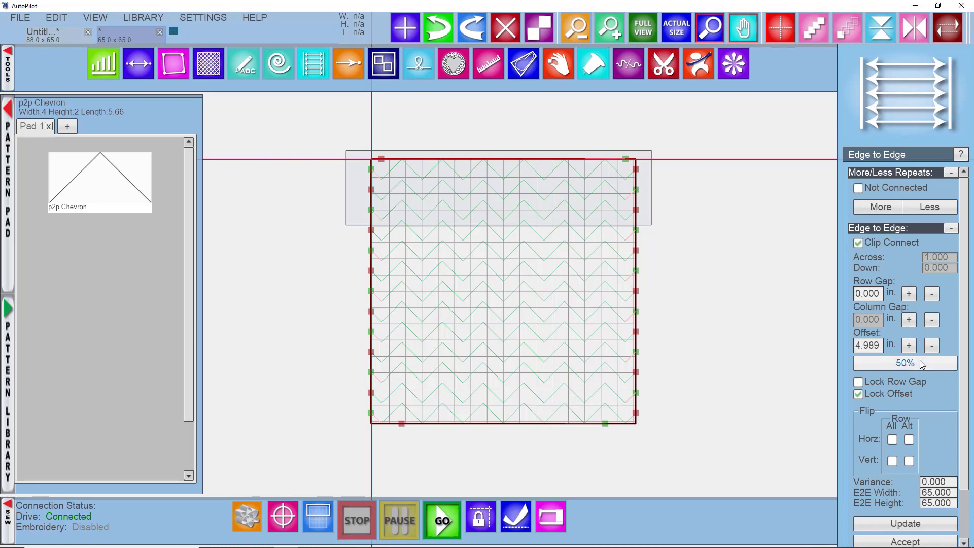
left_click(887, 523)
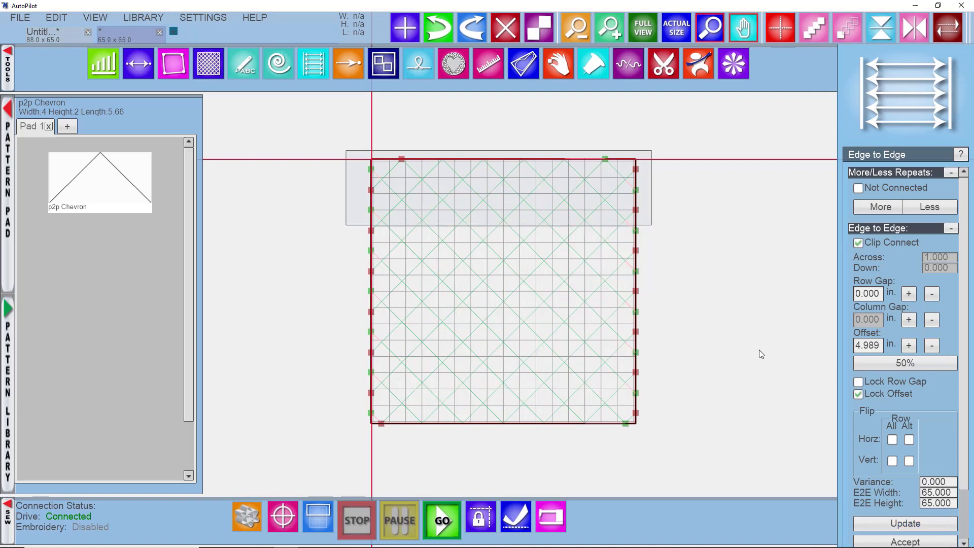
Step: Tighten the row gap of the offset chevron layout to -3.000 in and cancel the edge-to-edge layout
scroll(897, 365, "down", 2)
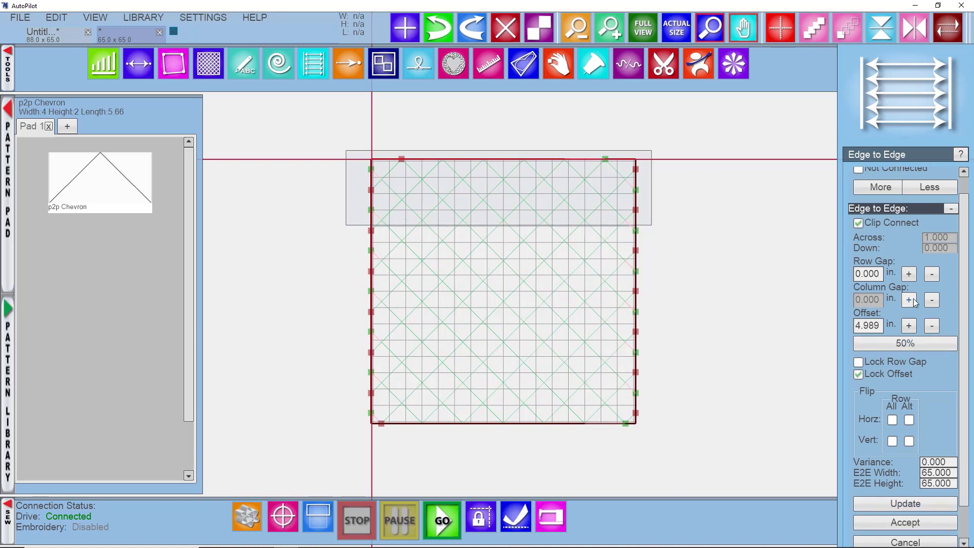
left_click(932, 275)
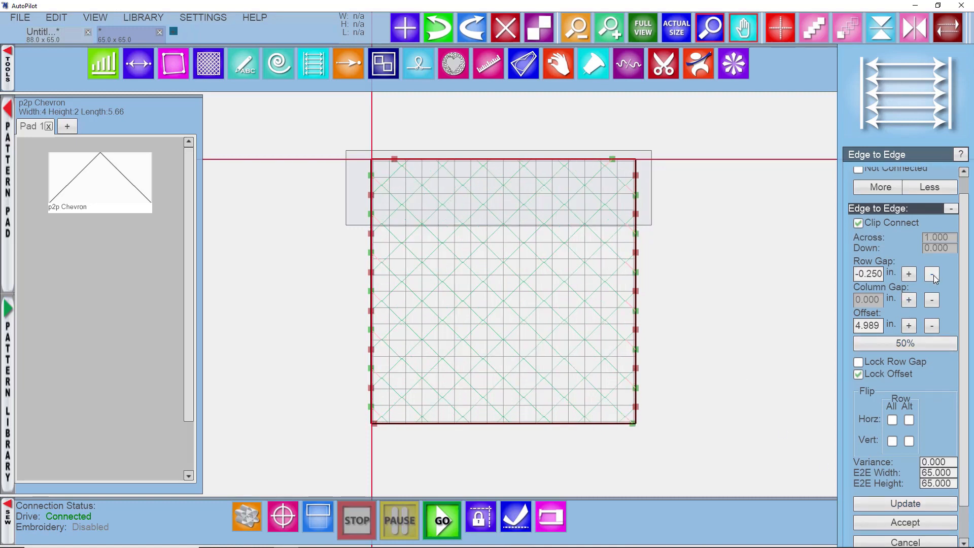
left_click(932, 274)
left_click(932, 274)
left_click(932, 275)
left_click(932, 274)
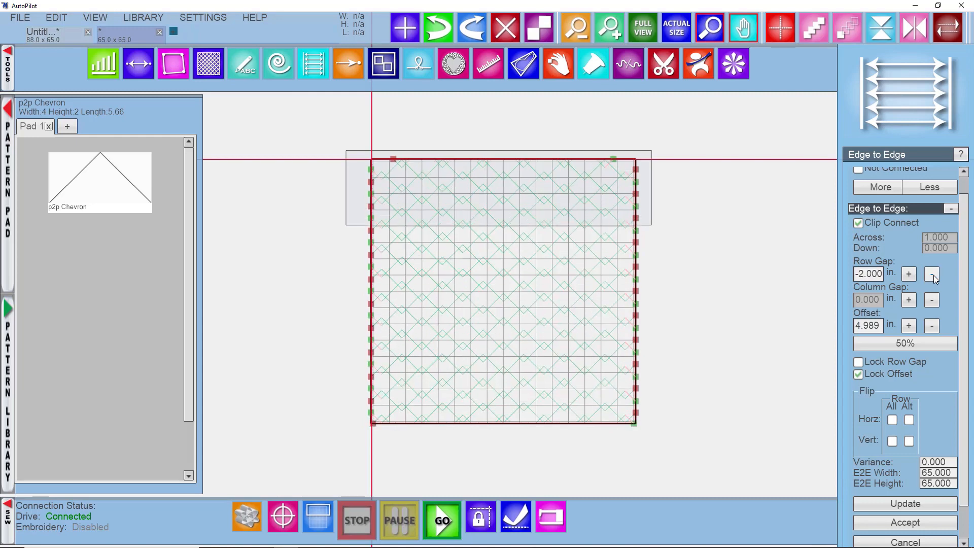
left_click(932, 275)
left_click(933, 274)
left_click(932, 274)
left_click(932, 274)
left_click(932, 274)
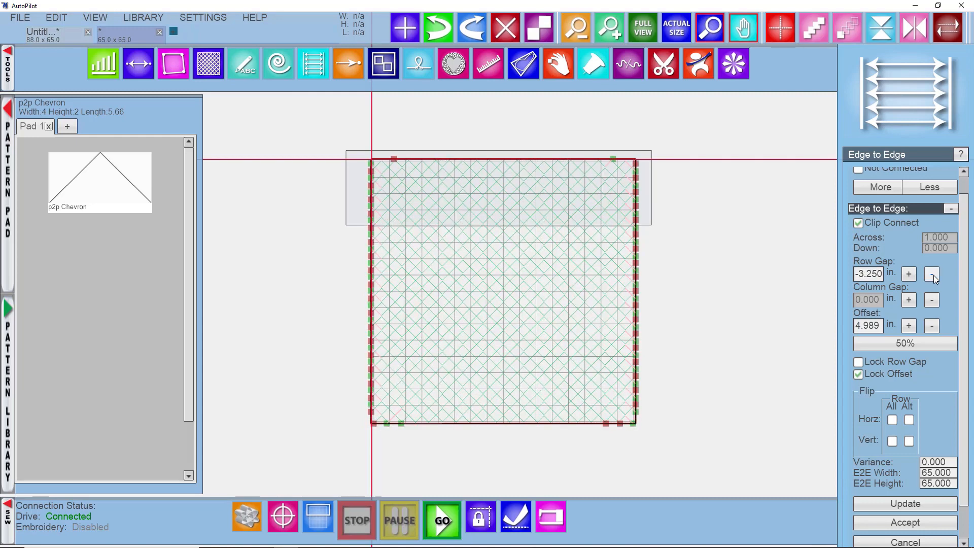
left_click(907, 277)
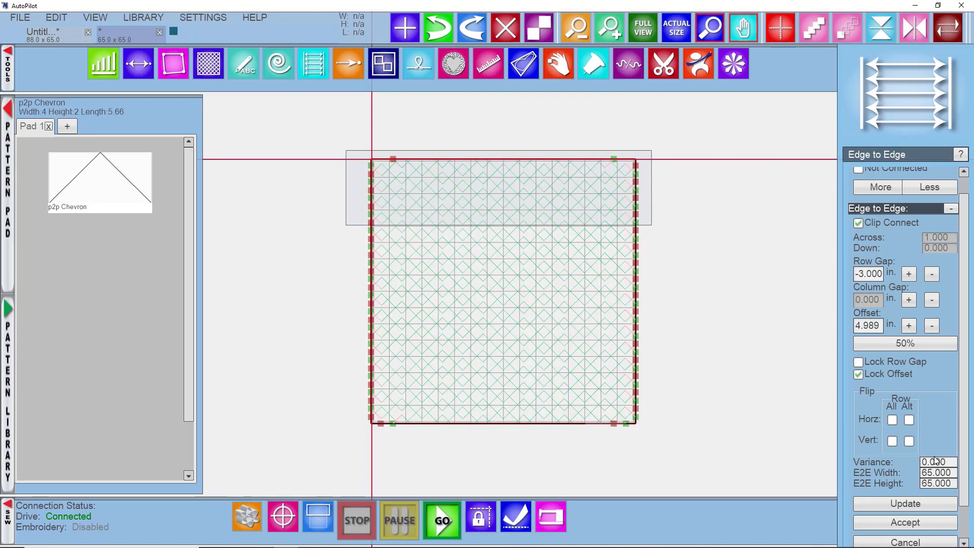
left_click(905, 542)
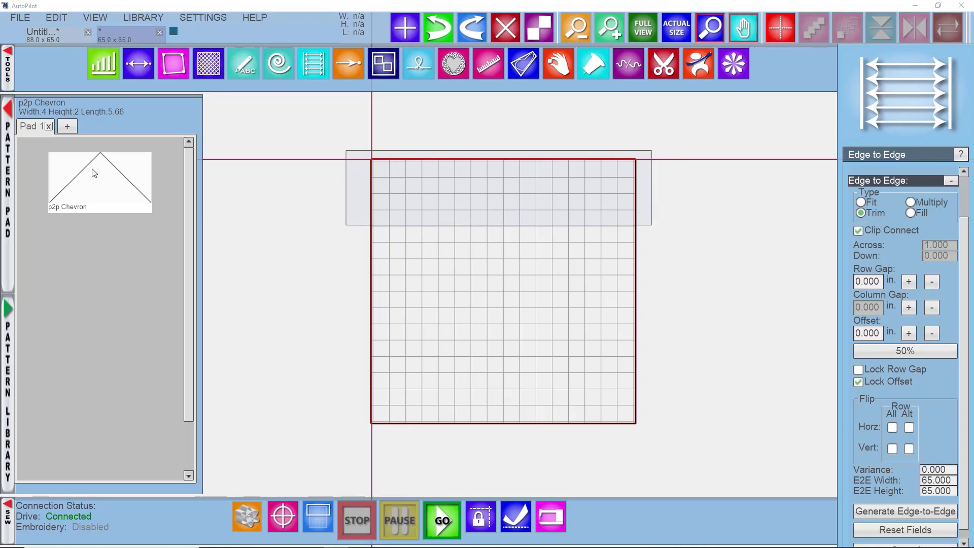
Step: Place the p2p Chevron in the quilt's upper left area and enlarge it proportionally to about 11.1 in wide and 5.55 in high
left_click_drag(89, 171, 431, 202)
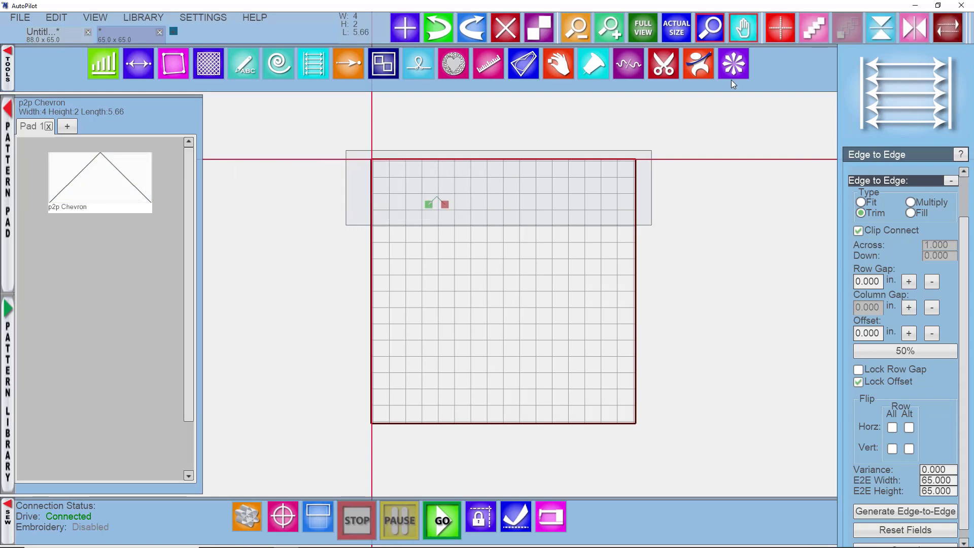
left_click(698, 63)
left_click(434, 201)
left_click_drag(449, 192, 413, 190)
Step: Repeat the enlarged chevron into a connected row of eight, about 88.8 in wide
left_click(316, 70)
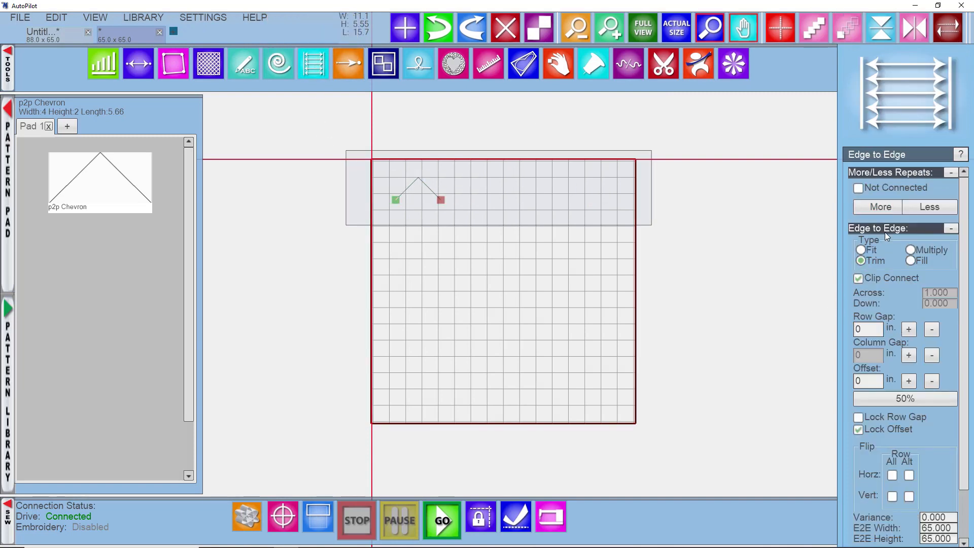
left_click(875, 208)
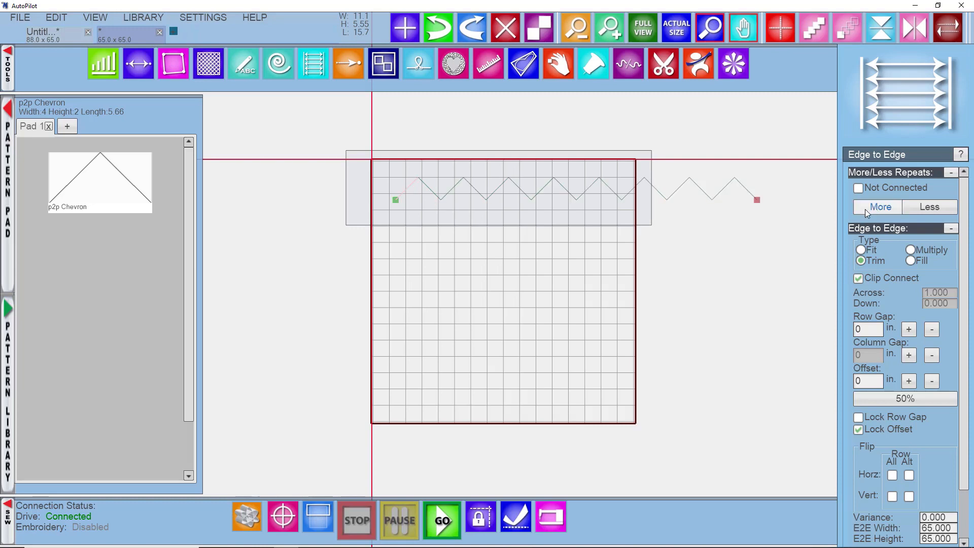
scroll(905, 442, "down", 2)
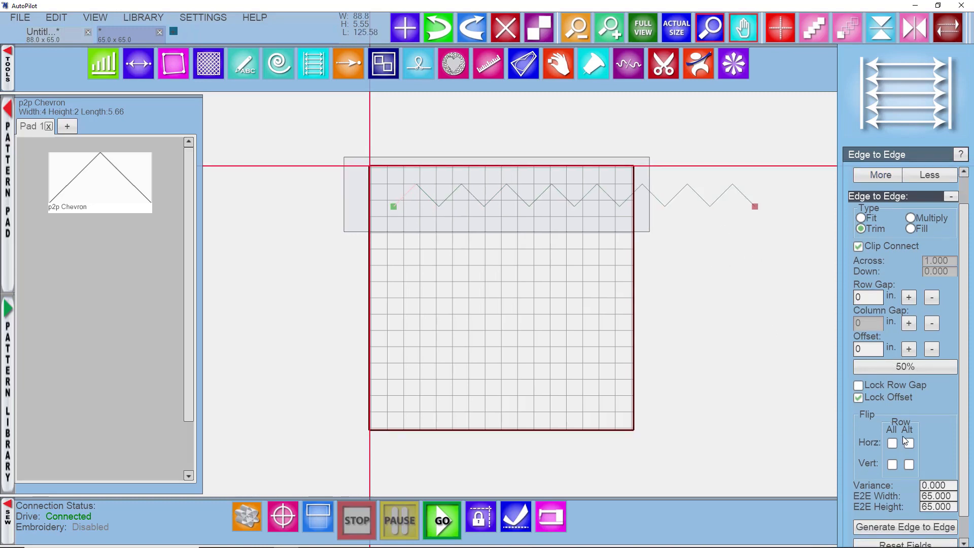
scroll(906, 440, "down", 1)
left_click(492, 301)
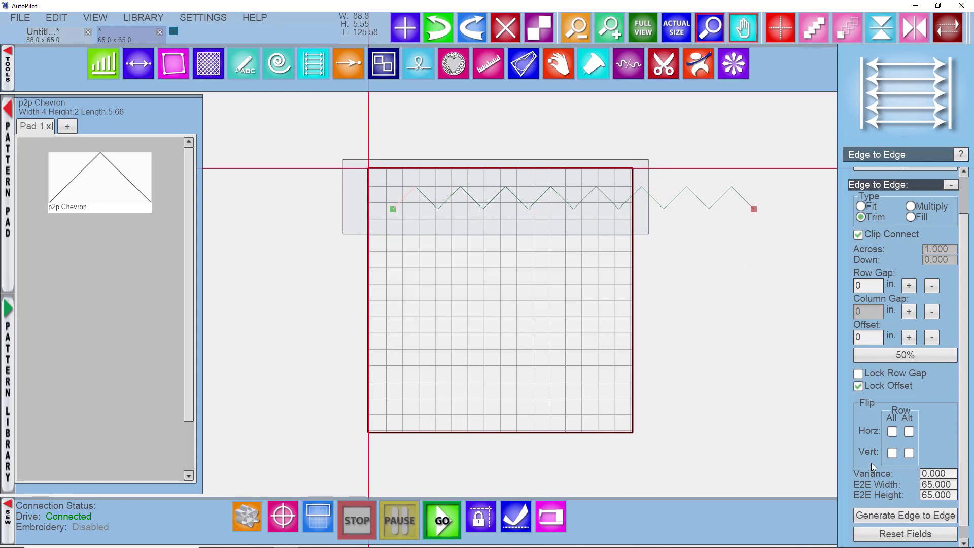
scroll(866, 435, "down", 1)
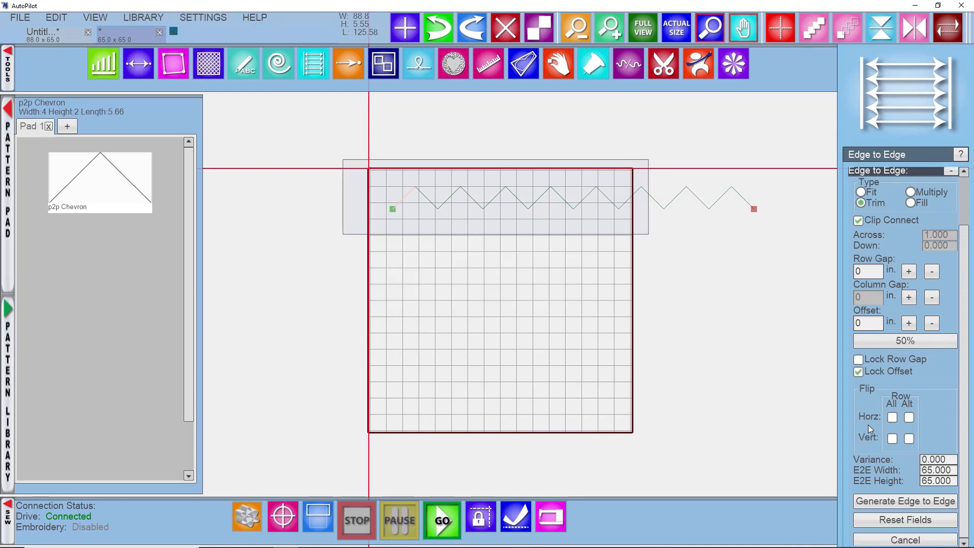
Step: Move the chevron row with the Transform tool so it lies along the quilt's top edge and overhangs both sides
left_click(768, 308)
left_click(733, 51)
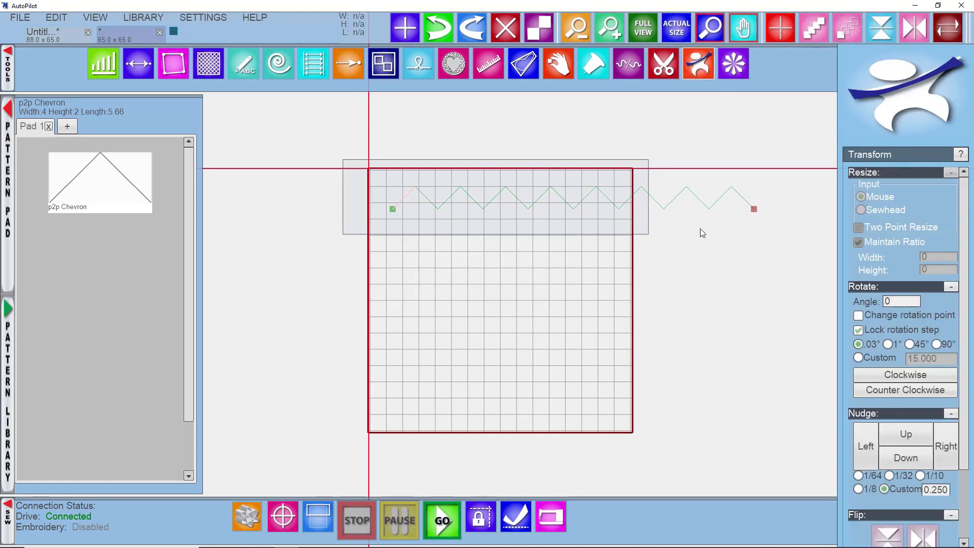
left_click(653, 202)
left_click_drag(644, 202, 594, 187)
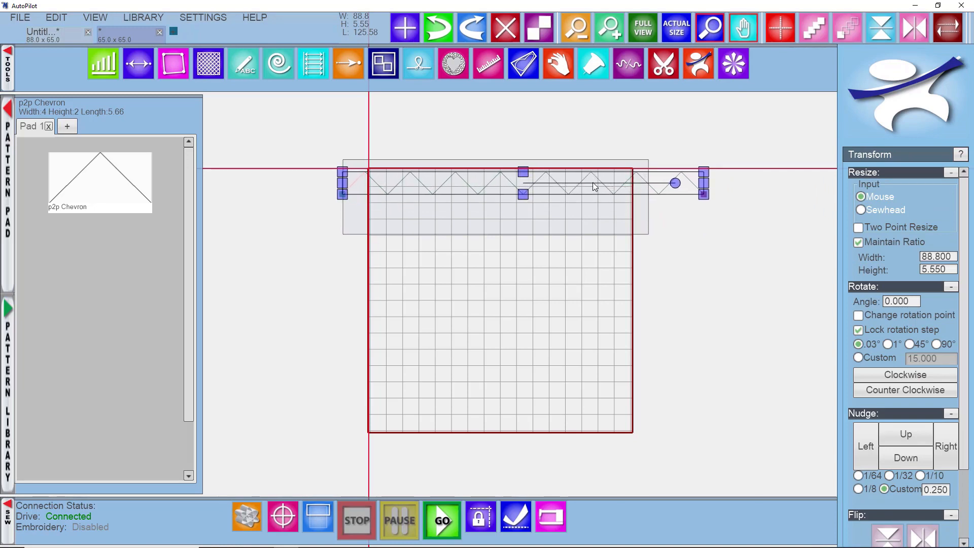
Step: Copy the chevron row and place the copy just below the first row, shifted slightly sideways to stagger the points
right_click(595, 183)
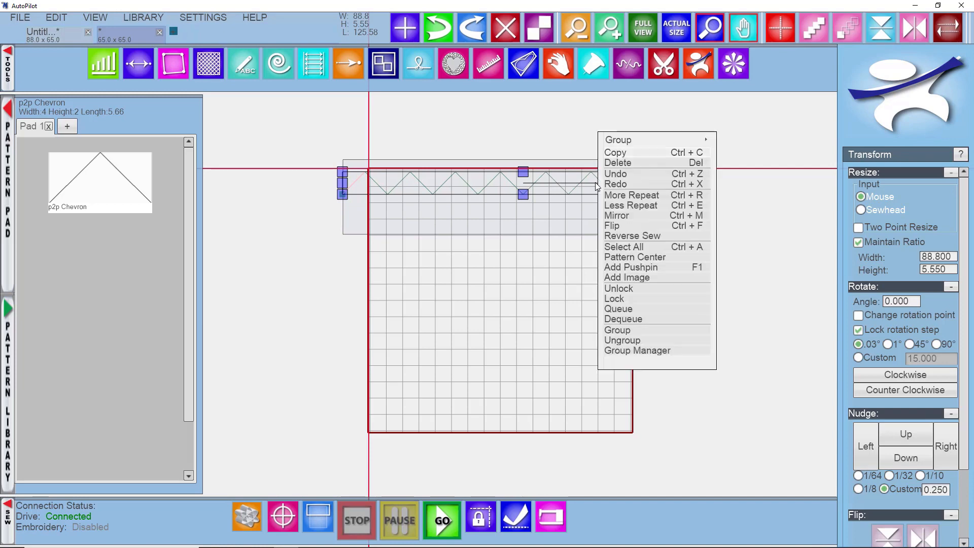
left_click(628, 154)
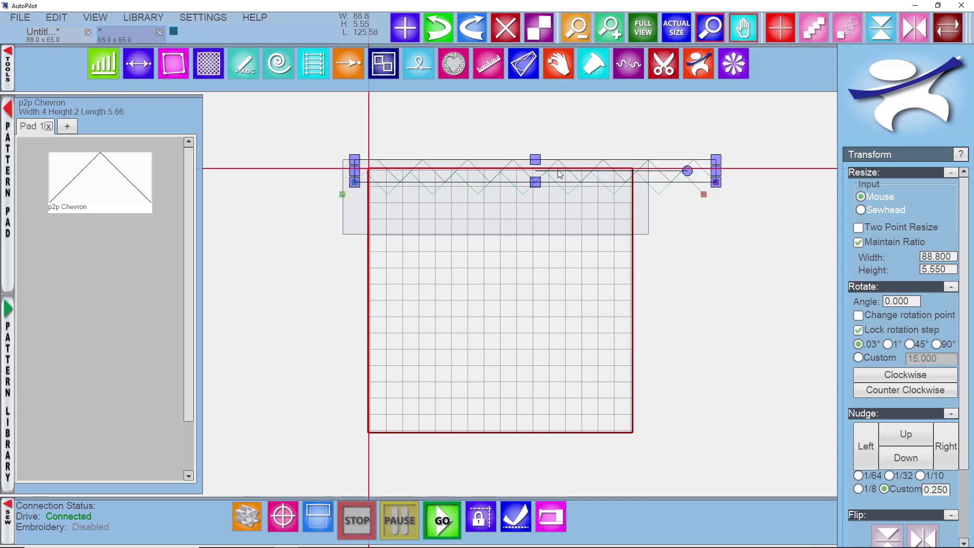
left_click_drag(560, 168, 562, 198)
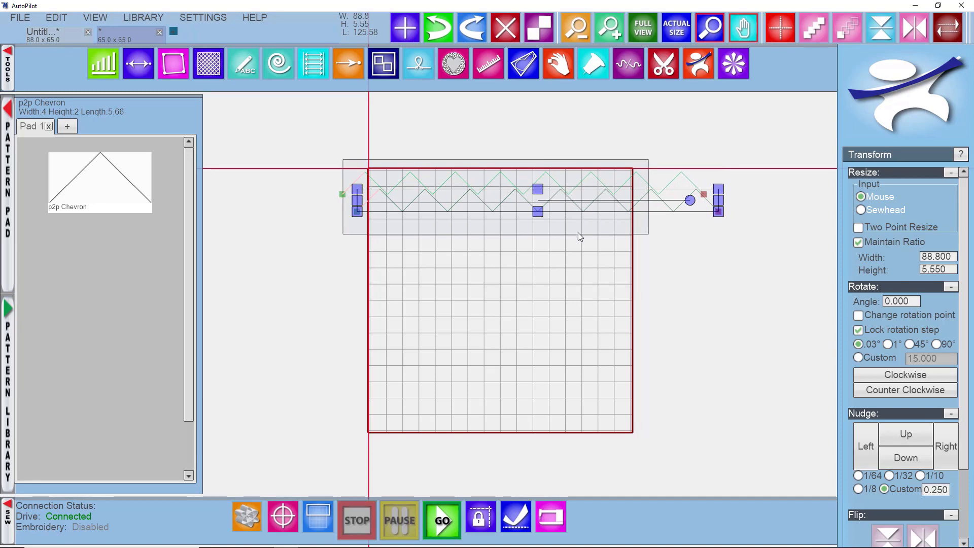
Step: Copy both chevron rows together and place the pair directly below them, staggered to the left
left_click_drag(770, 275, 450, 169)
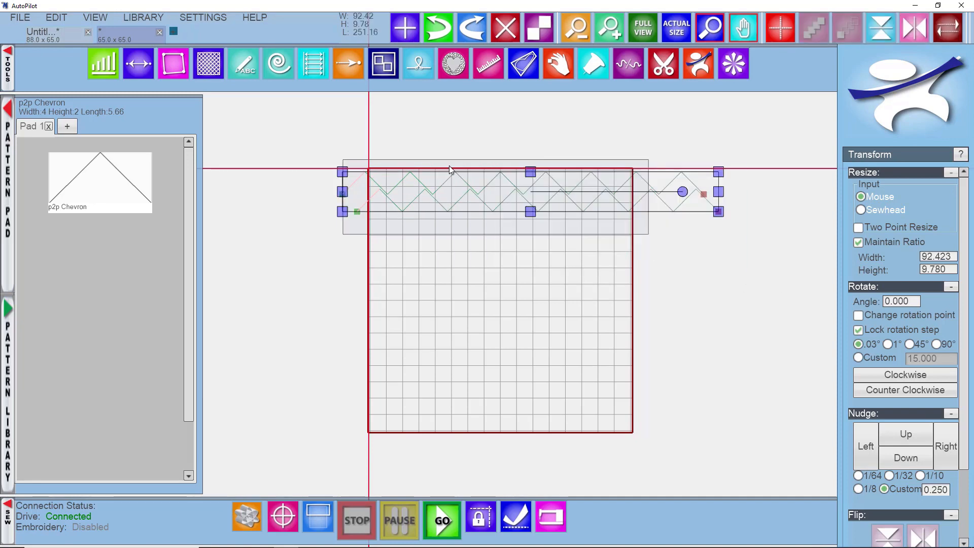
right_click(498, 160)
left_click(531, 116)
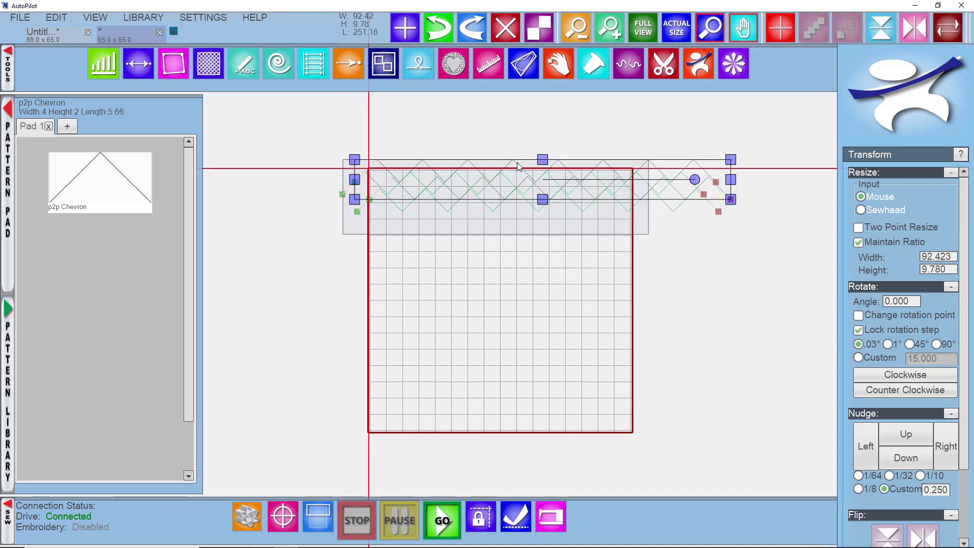
left_click_drag(516, 163, 488, 207)
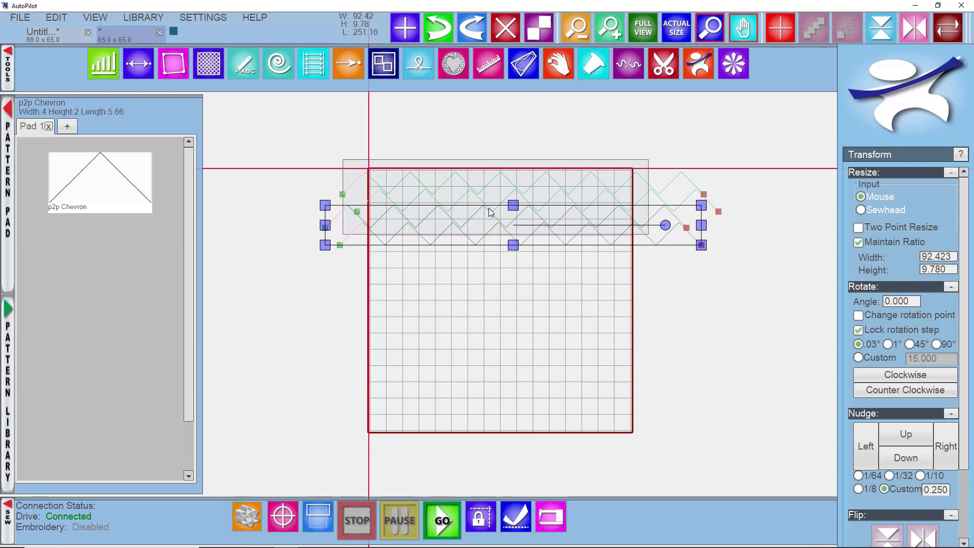
Step: Copy all four chevron rows together and place the copies directly beneath them
left_click_drag(558, 280, 442, 145)
right_click(470, 166)
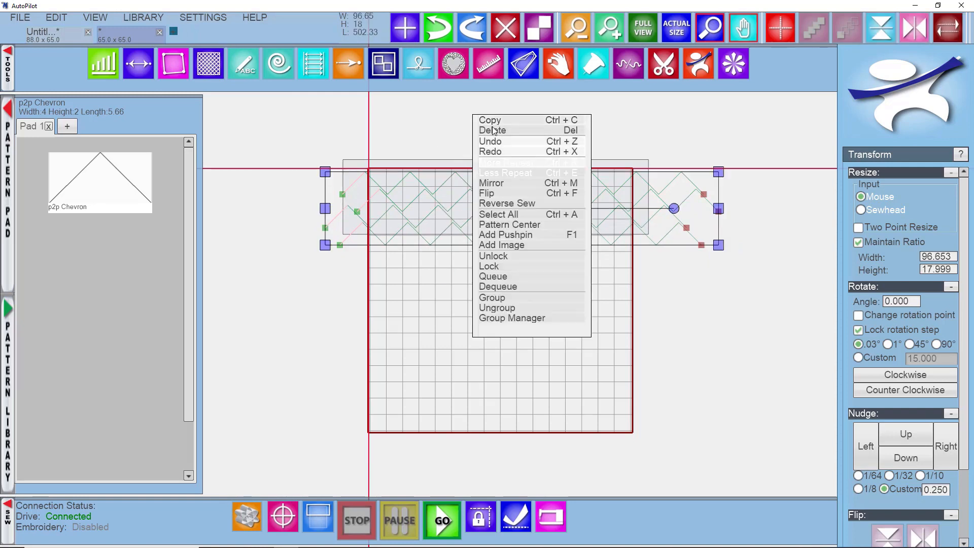
left_click(497, 123)
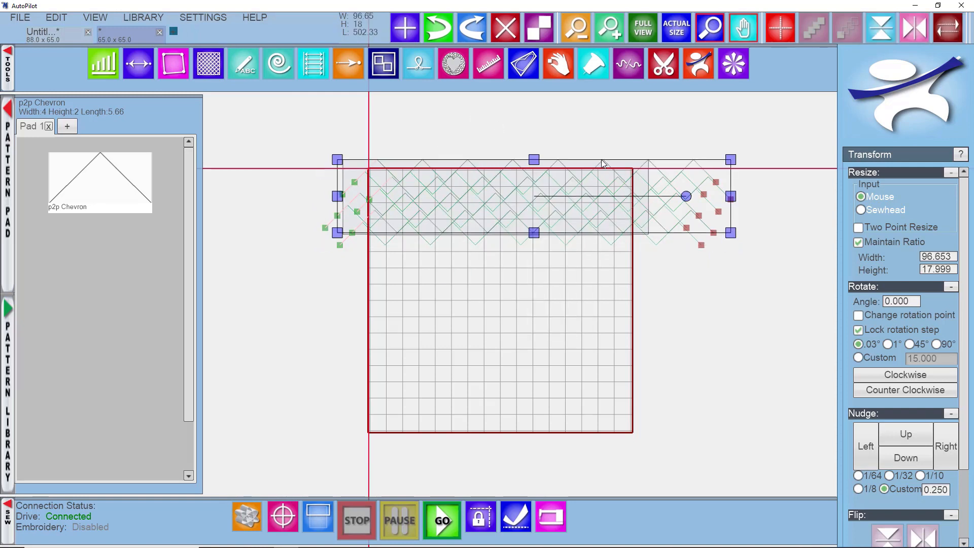
left_click_drag(603, 163, 601, 240)
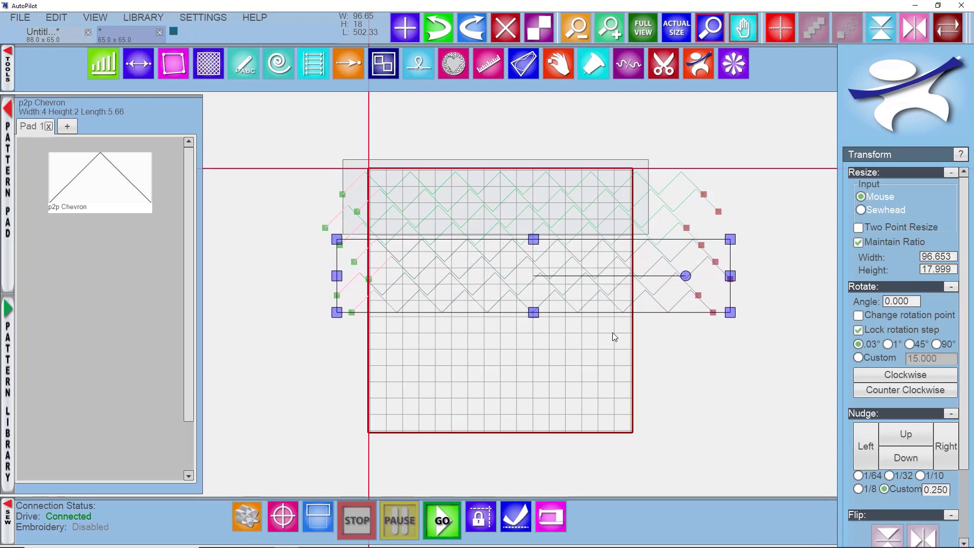
left_click(716, 367)
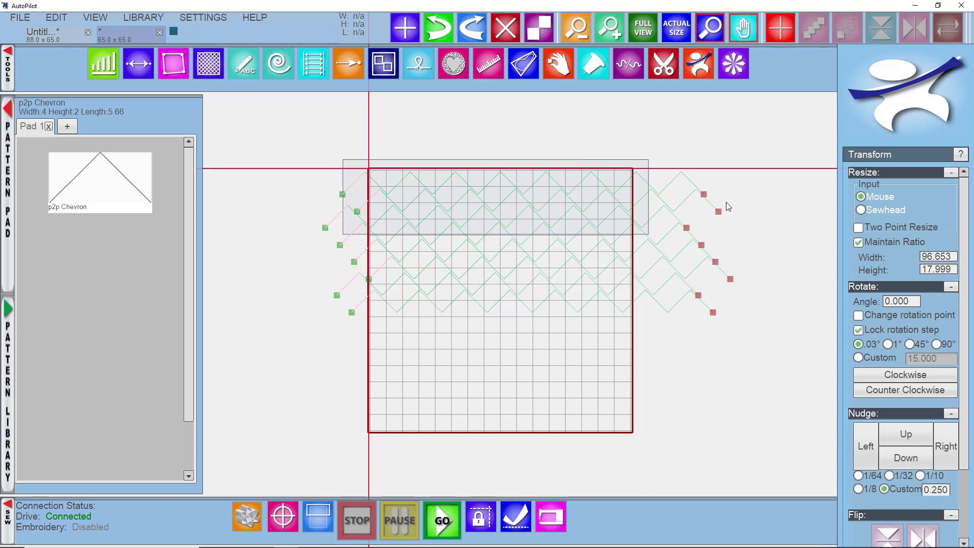
Step: Reverse the sewing direction of the second chevron row so it stitches from right to left
left_click(369, 205)
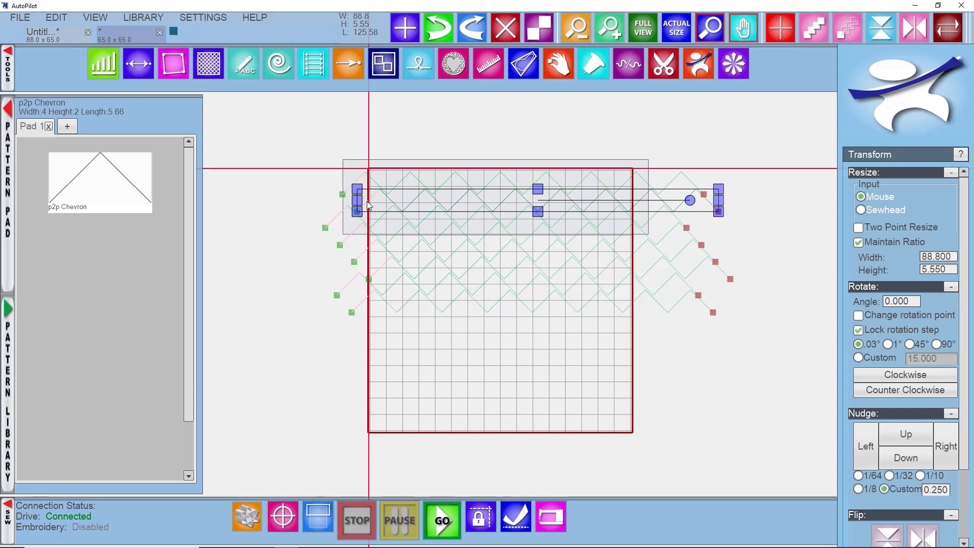
right_click(368, 205)
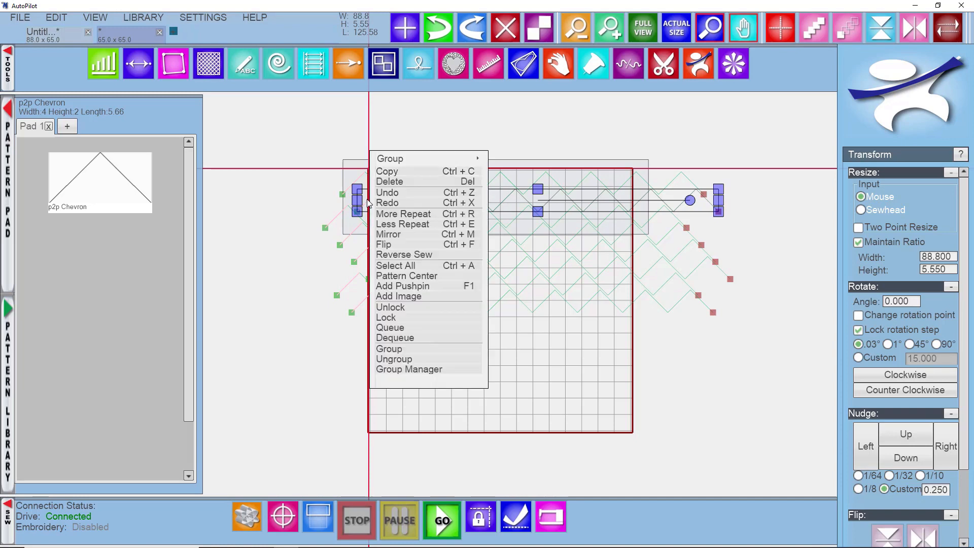
left_click(733, 233)
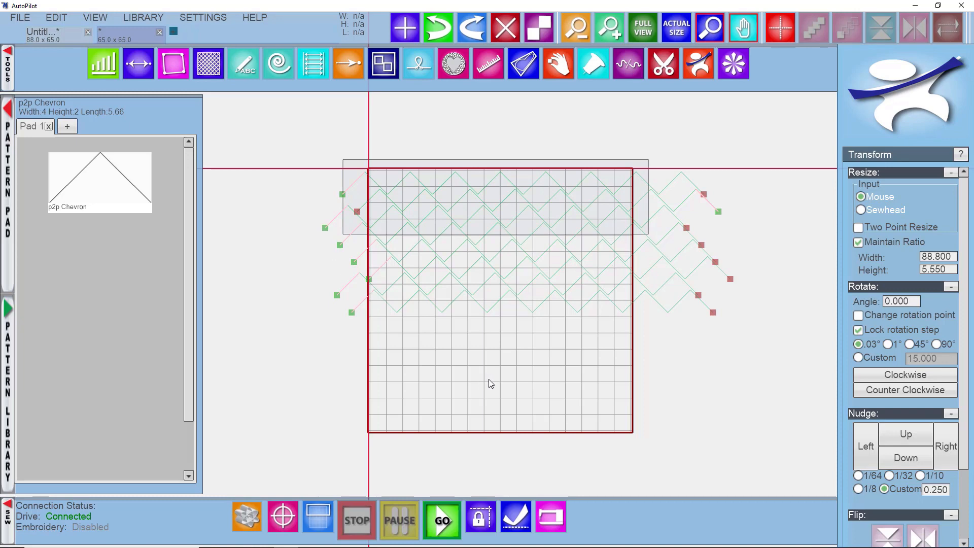
Step: Select all the staggered chevron rows and delete them from the quilt area
left_click_drag(582, 354, 484, 229)
key("Delete")
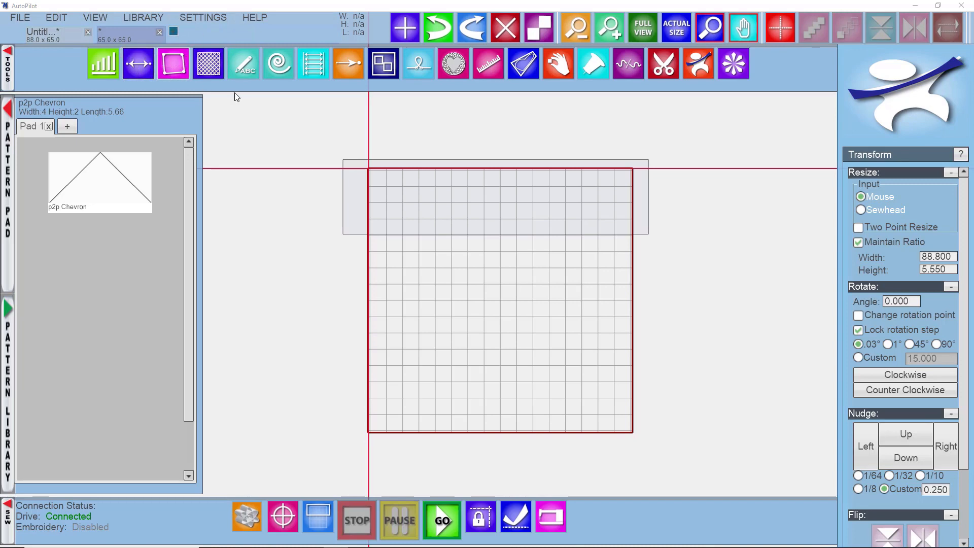
Step: Switch to the Draw tool, toggle Snap to Grid and set the segment type to Arc
left_click(245, 67)
scroll(917, 424, "down", 3)
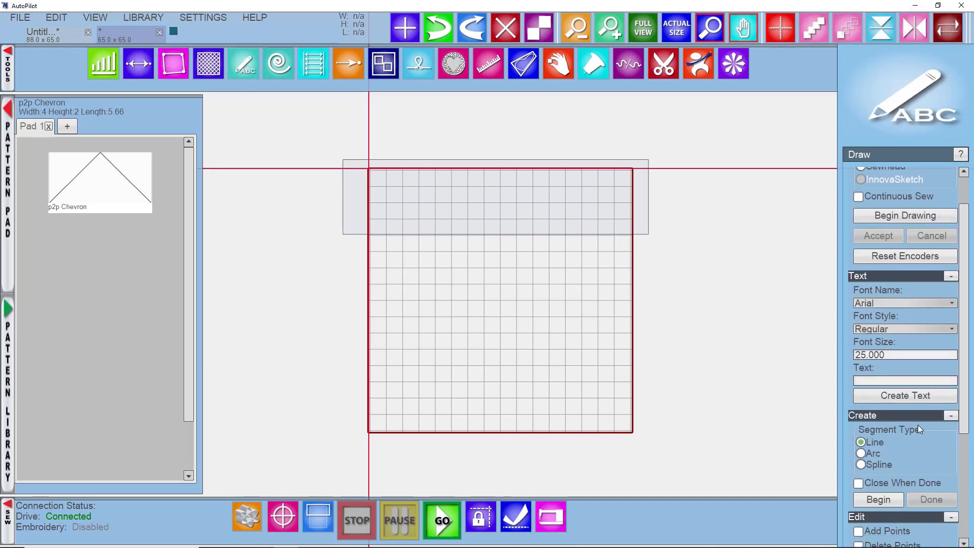
scroll(918, 425, "down", 2)
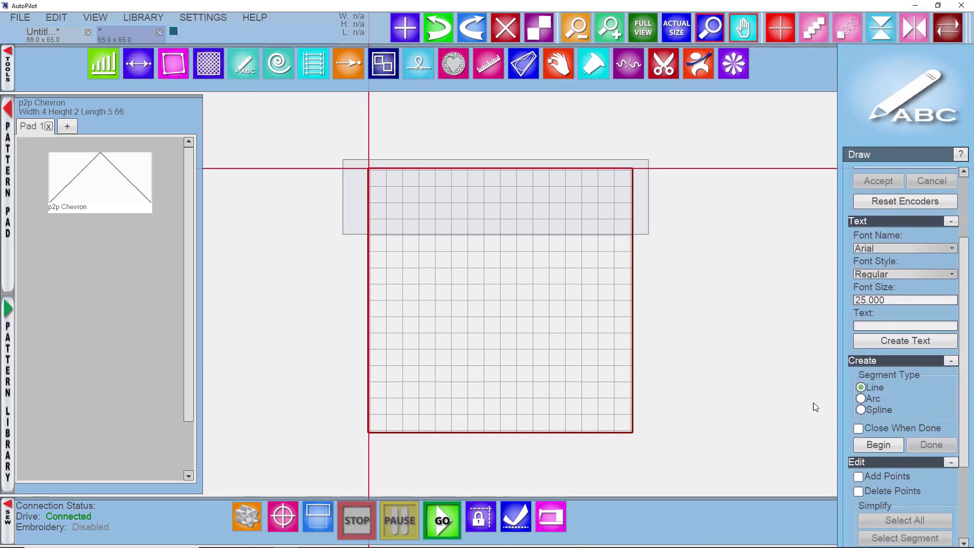
left_click(201, 17)
left_click(239, 90)
left_click(861, 398)
Step: Draw a half-circle arc on the grid, 4 in wide and 2 in high
scroll(409, 192, "up", 5)
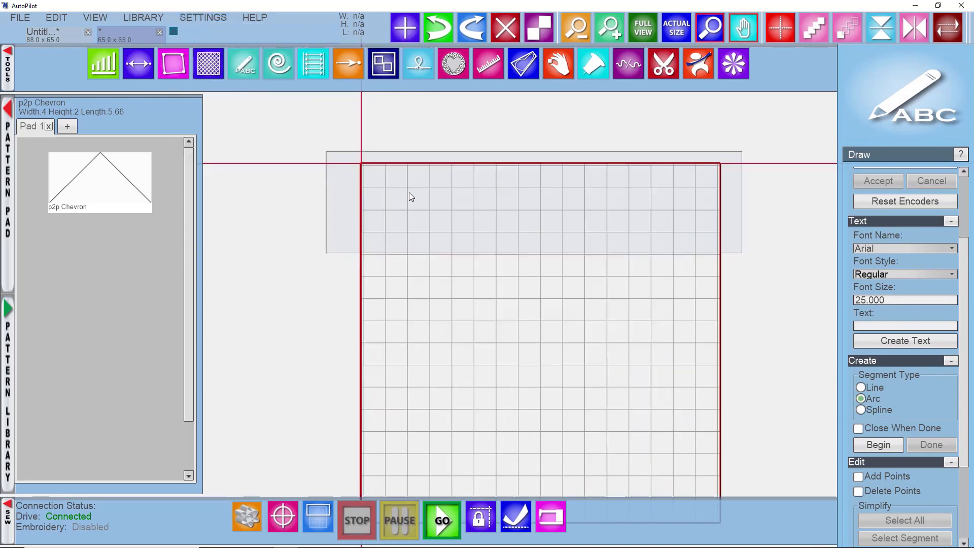
scroll(429, 231, "up", 1)
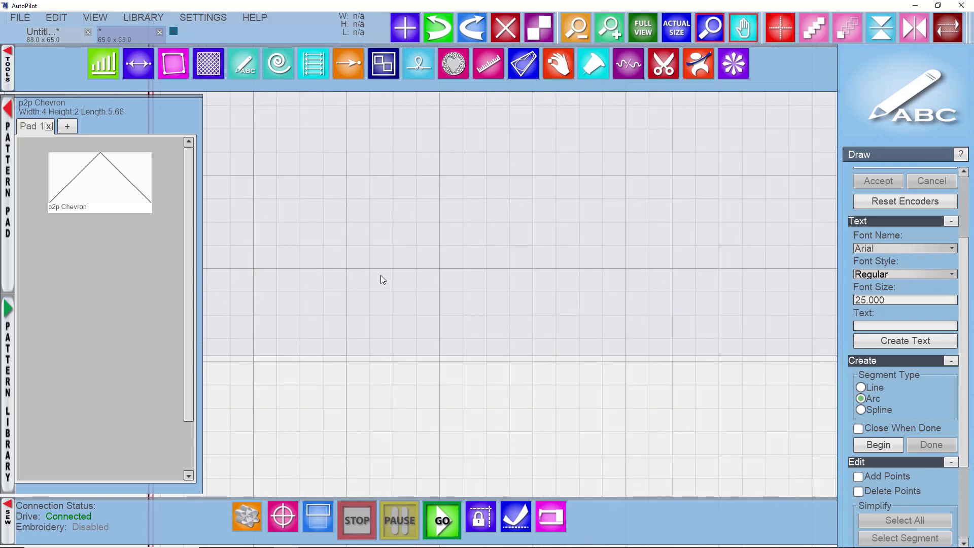
left_click(878, 445)
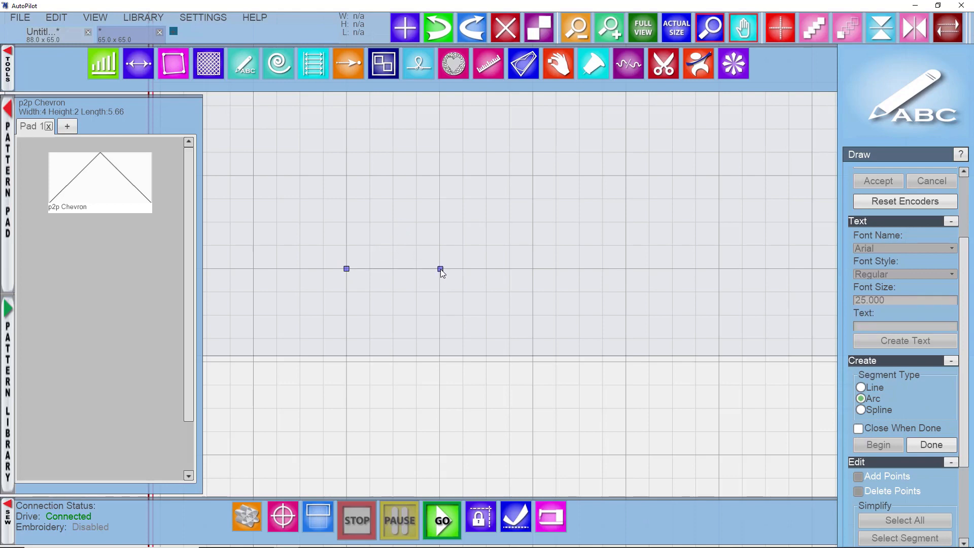
left_click(440, 269)
left_click(393, 223)
left_click(416, 272)
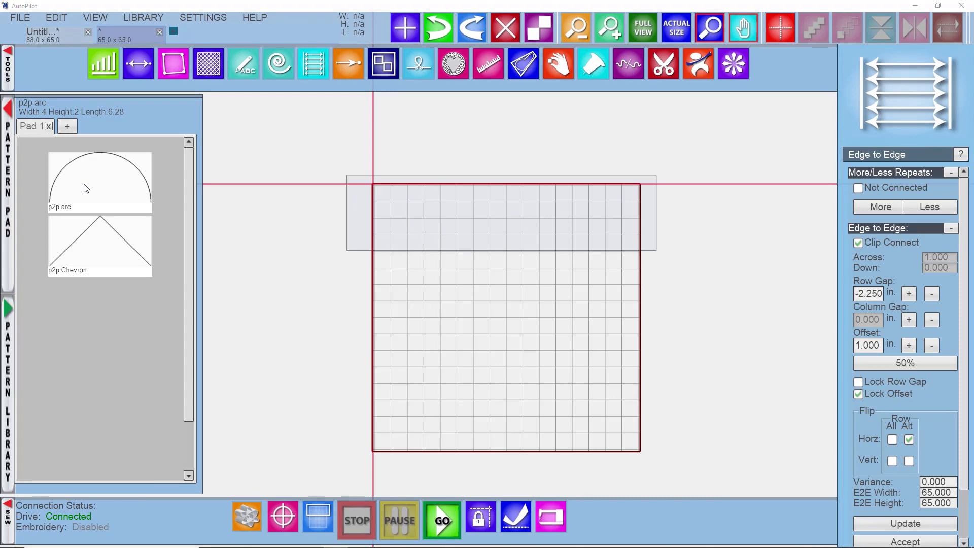
Step: Place the p2p arc pattern in the upper quilt area and scale it proportionally to about 8.9 in wide
left_click_drag(84, 188, 465, 229)
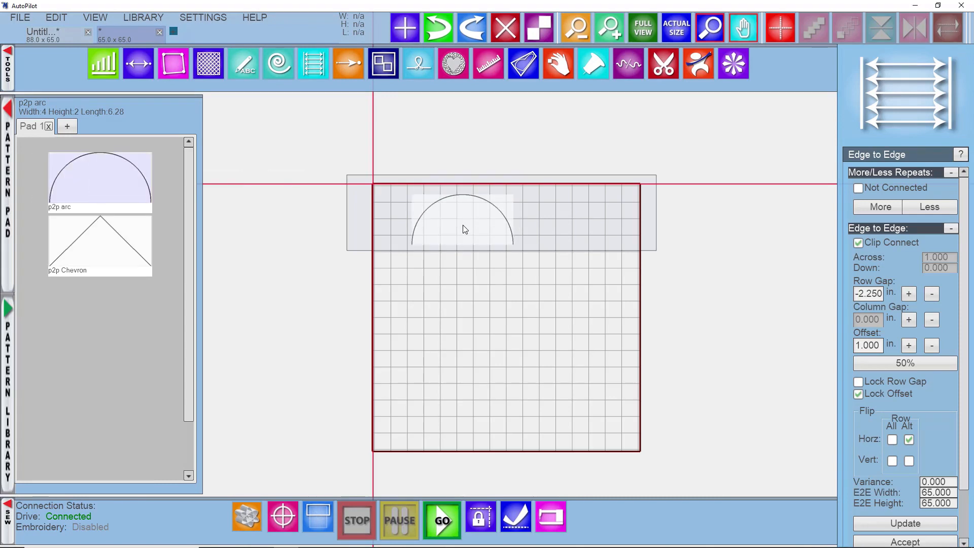
left_click(698, 64)
left_click_drag(473, 229, 509, 229)
left_click(203, 18)
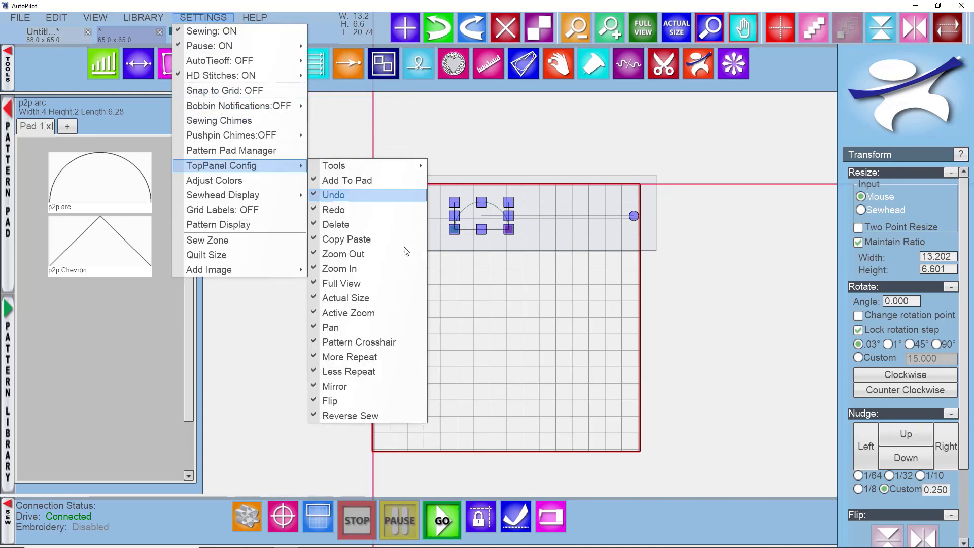
left_click(524, 293)
left_click(491, 223)
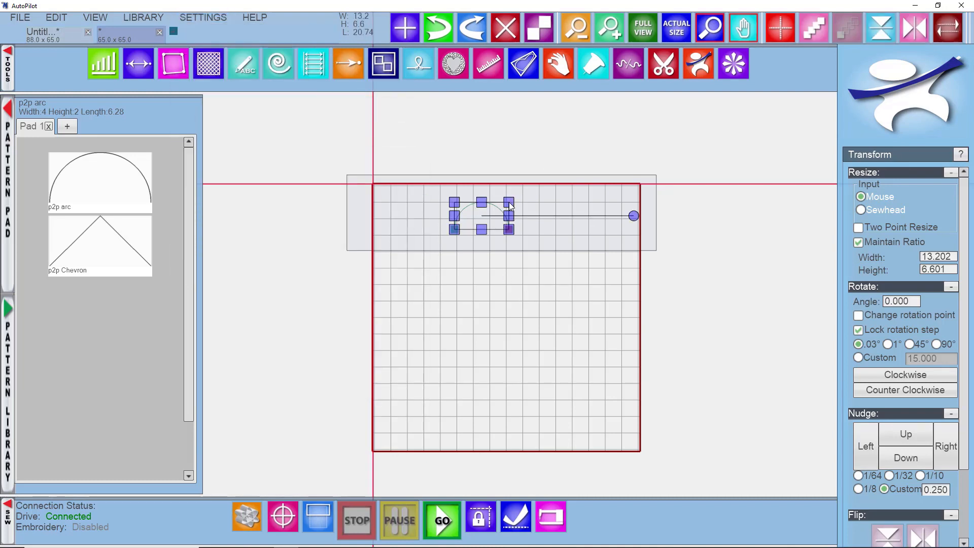
left_click_drag(509, 202, 495, 211)
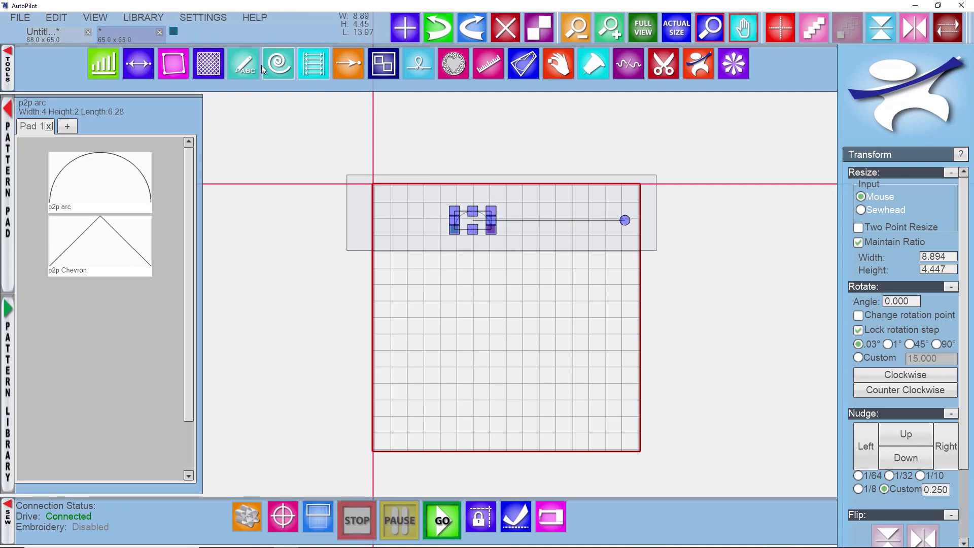
Step: Try an edge-to-edge layout of the arc with the row gap reduced to -2.5 in
left_click(312, 67)
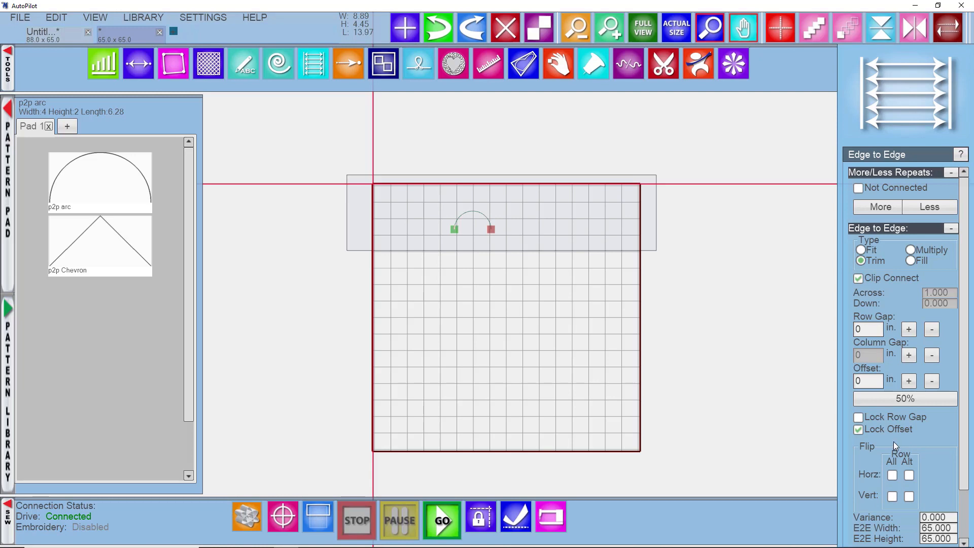
scroll(893, 441, "down", 3)
left_click(894, 508)
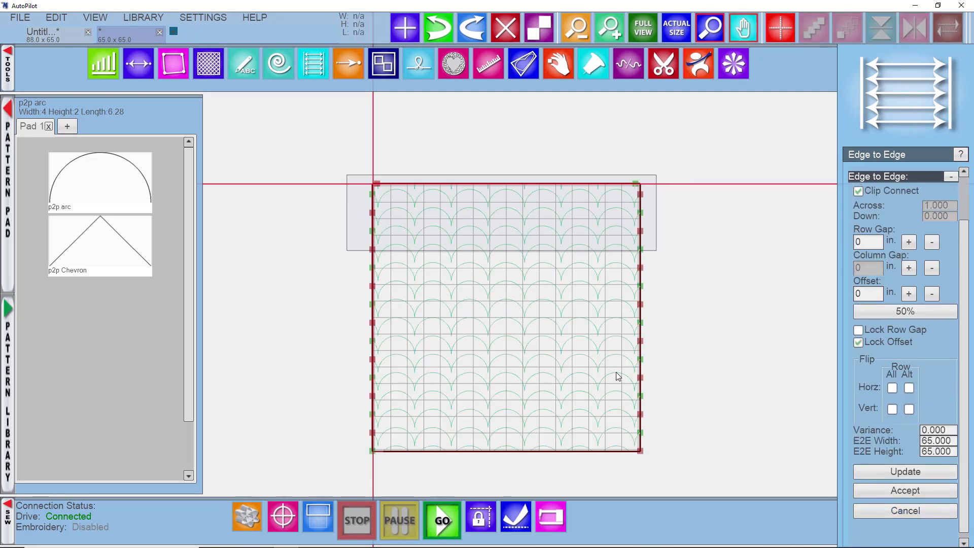
left_click(934, 245)
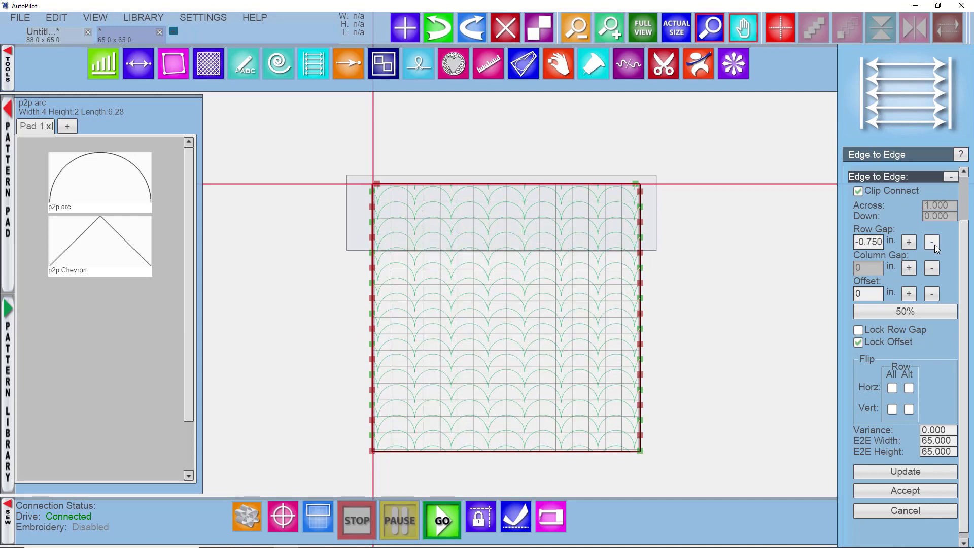
left_click(934, 244)
left_click(934, 244)
left_click(934, 244)
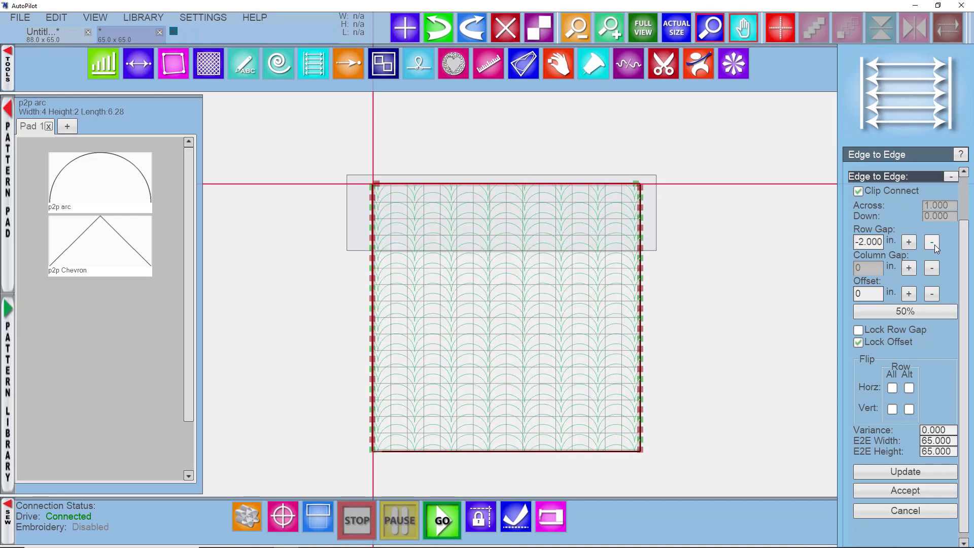
left_click(934, 245)
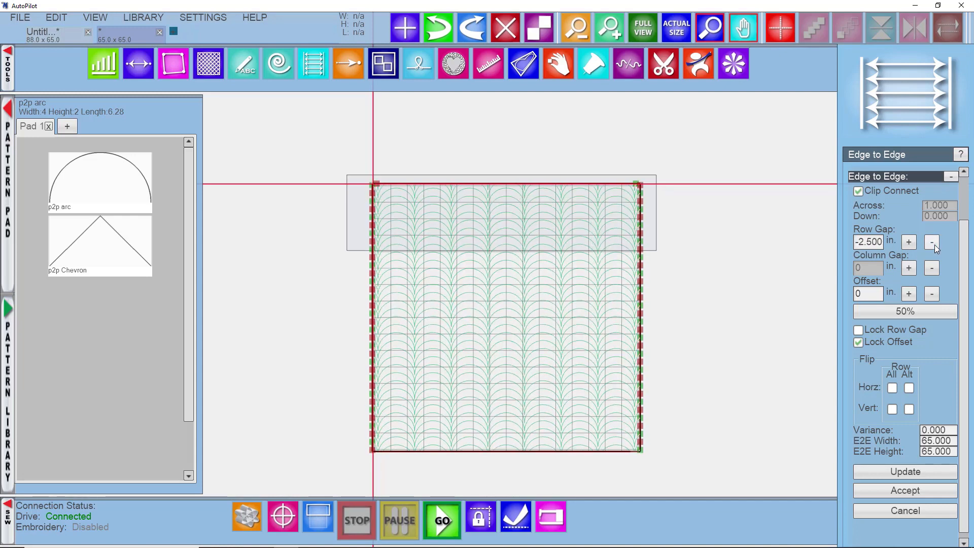
Step: Undo the row gap changes and the edge-to-edge layout, back to the single arc
key("ctrl+z")
key("ctrl+z")
key("ctrl+z")
key("ctrl+z")
key("ctrl+z")
key("ctrl+z")
key("ctrl+z")
key("ctrl+z")
key("ctrl+z")
key("ctrl+z")
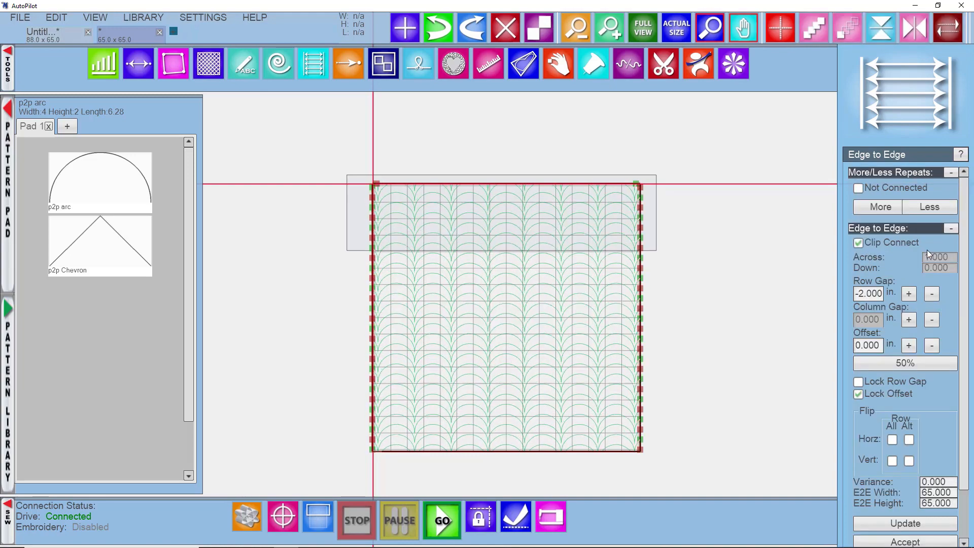
key("ctrl+z")
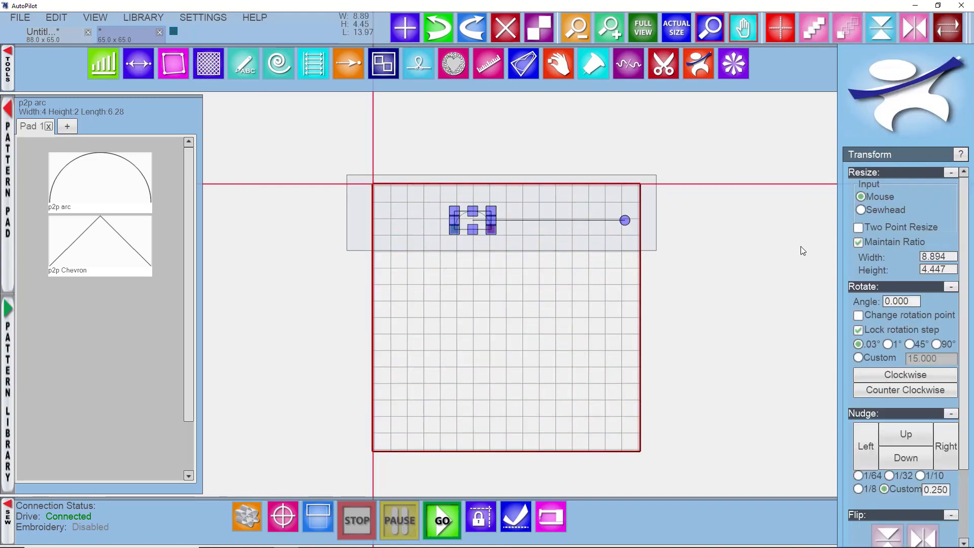
Step: Fill the quilt area with trimmed edge-to-edge rows of the single arc
left_click(314, 66)
scroll(912, 448, "down", 3)
left_click(883, 512)
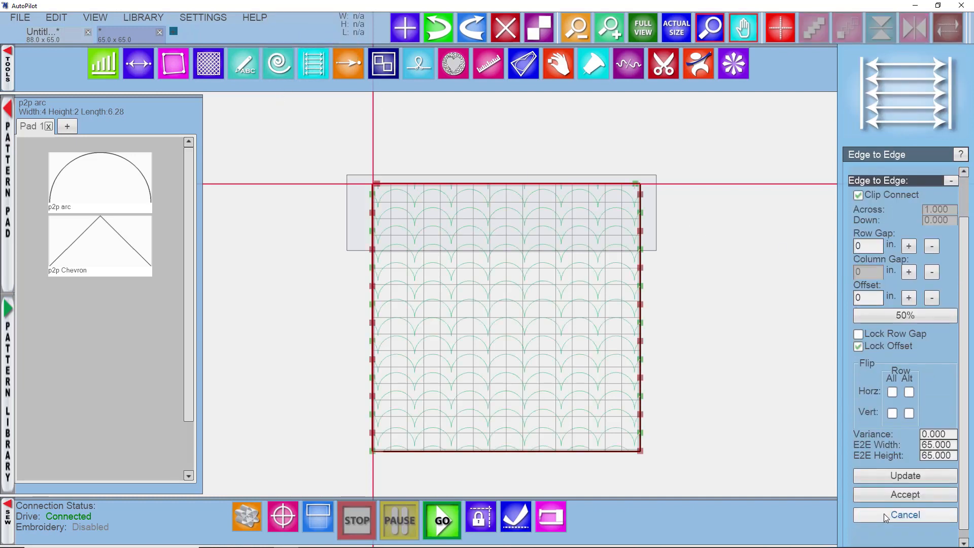
Step: Apply a 50% offset to the edge-to-edge arc rows
left_click(893, 318)
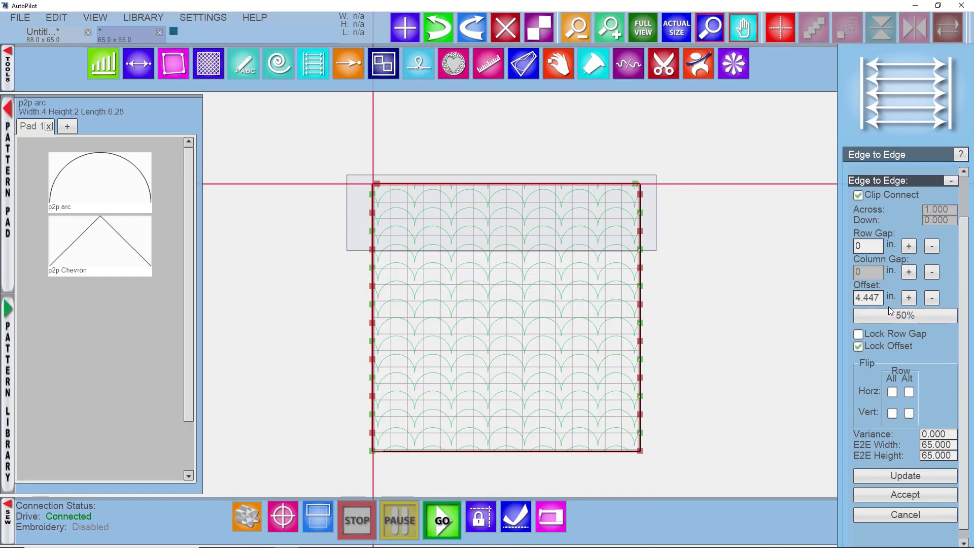
left_click(891, 477)
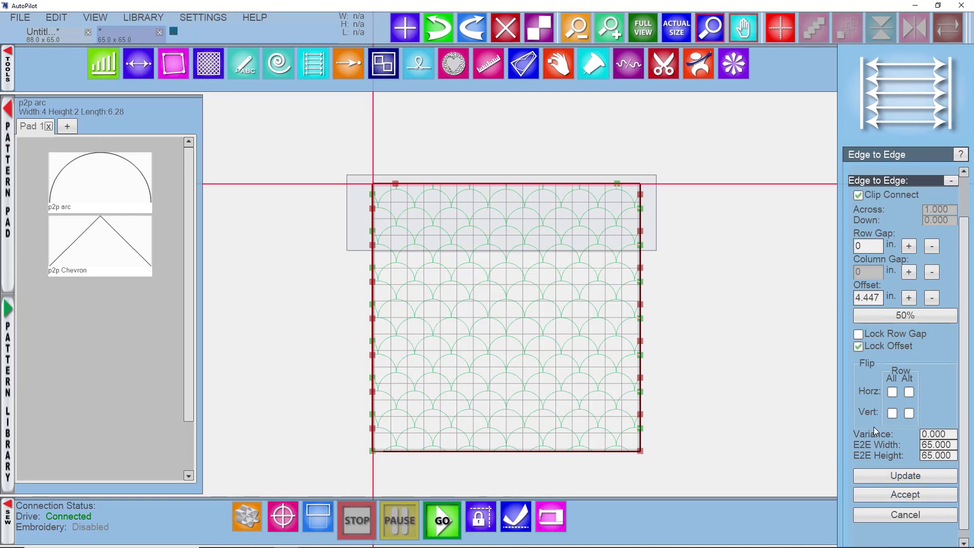
left_click(888, 494)
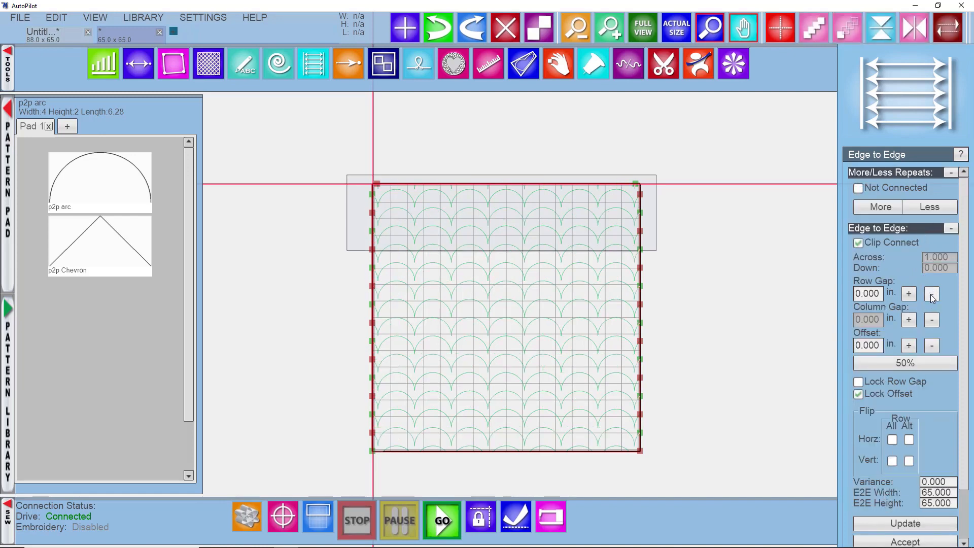
Step: Set the offset of the edge-to-edge arc rows to 2 in
left_click(909, 347)
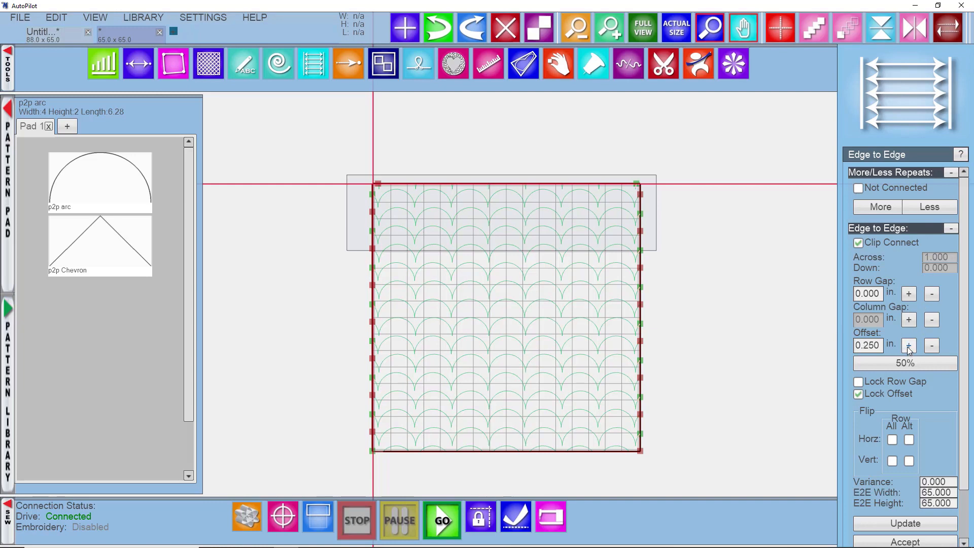
left_click(908, 347)
left_click(908, 346)
left_click(908, 347)
left_click(908, 347)
left_click(909, 347)
left_click(908, 347)
left_click(908, 346)
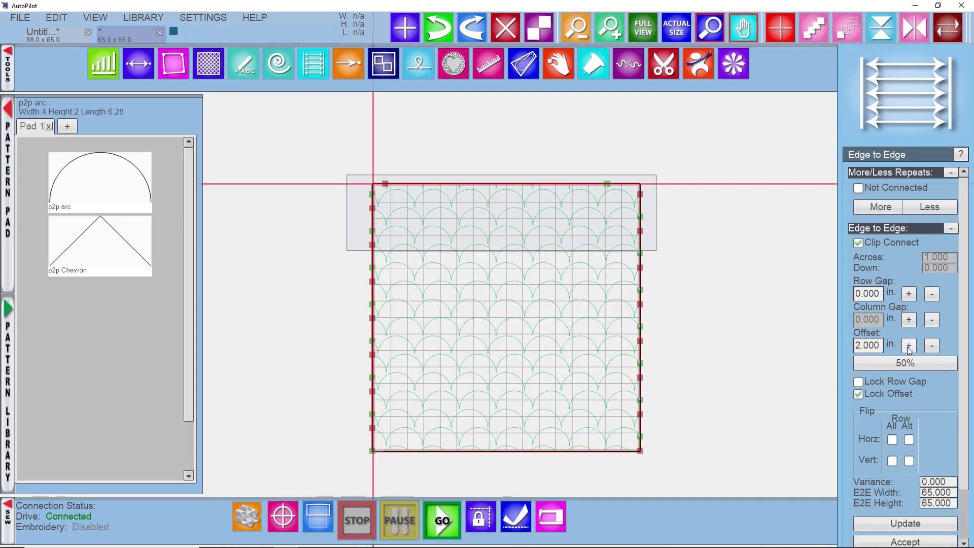
Step: Reduce the row gap of the arc layout to -0.5 in so the rows overlap
left_click(908, 294)
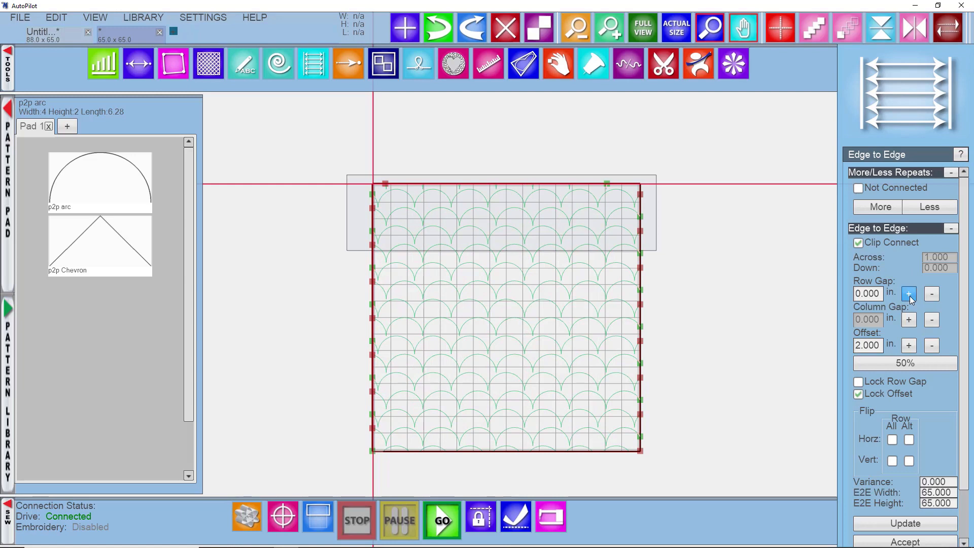
left_click(909, 294)
left_click(931, 294)
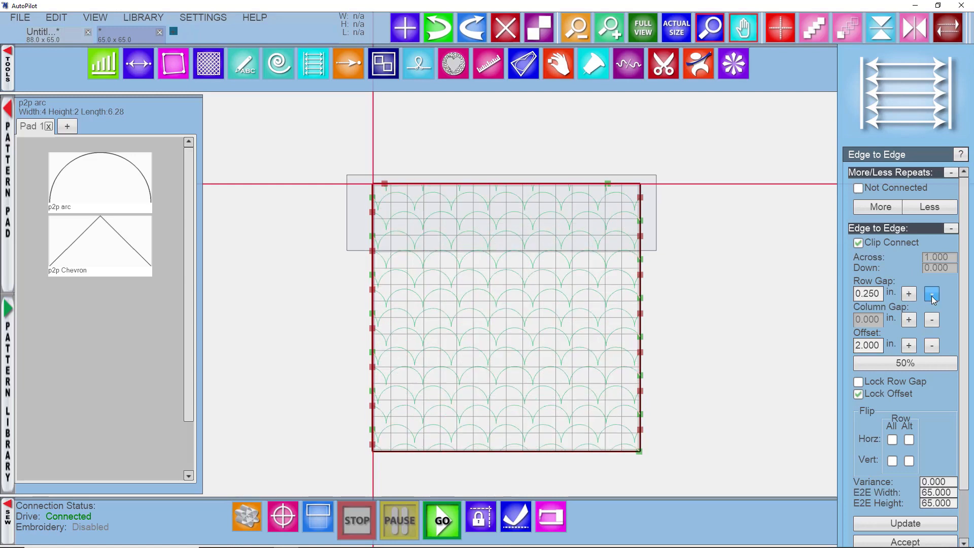
left_click(932, 294)
left_click(932, 295)
left_click(931, 294)
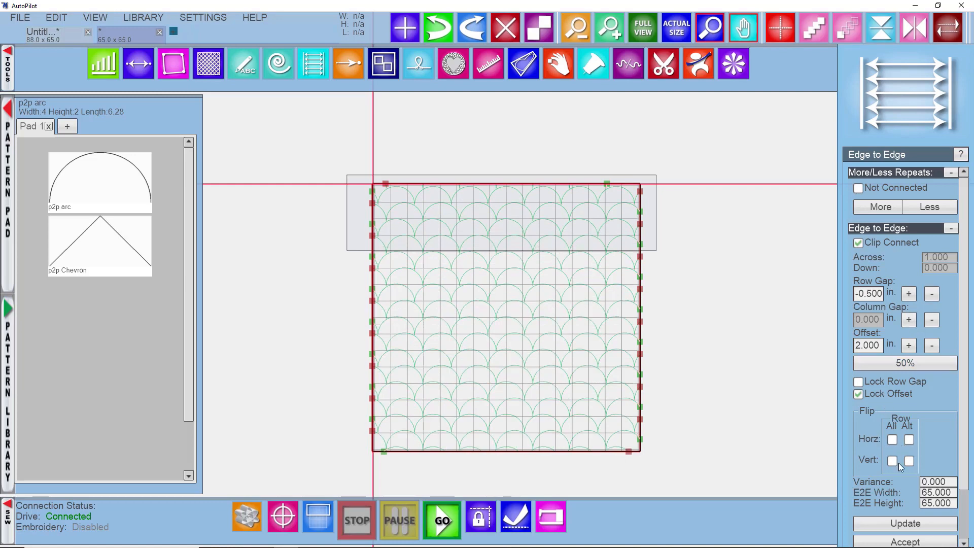
Step: Flip all the arc rows horizontally and update the layout
left_click(890, 440)
scroll(928, 486, "down", 1)
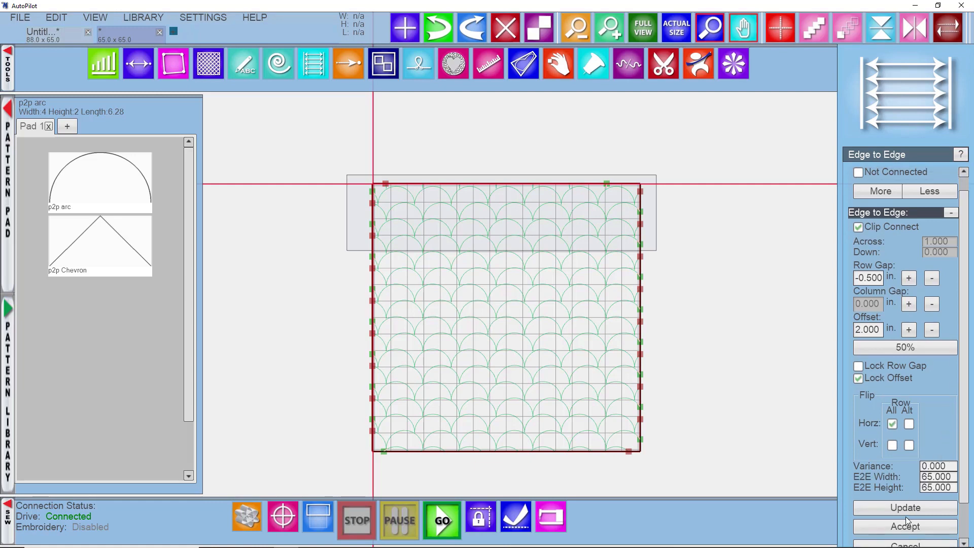
left_click(904, 509)
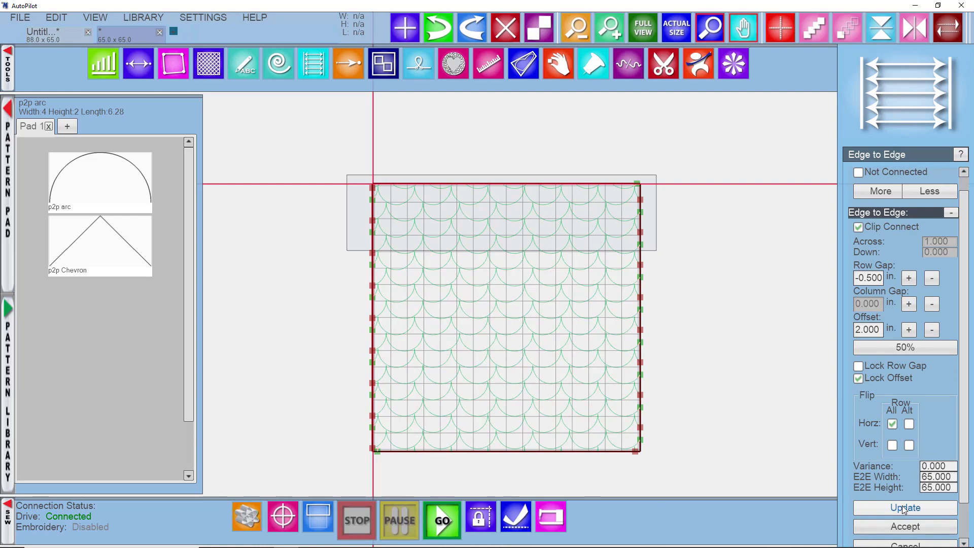
Step: Remove the horizontal flip from all rows, apply it to alternate rows only and update the layout
left_click(891, 424)
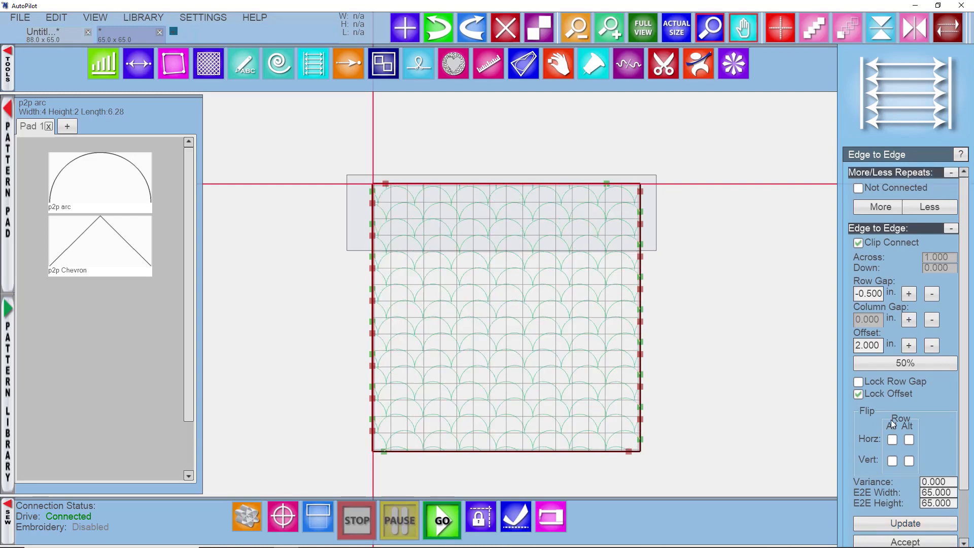
scroll(922, 443, "down", 2)
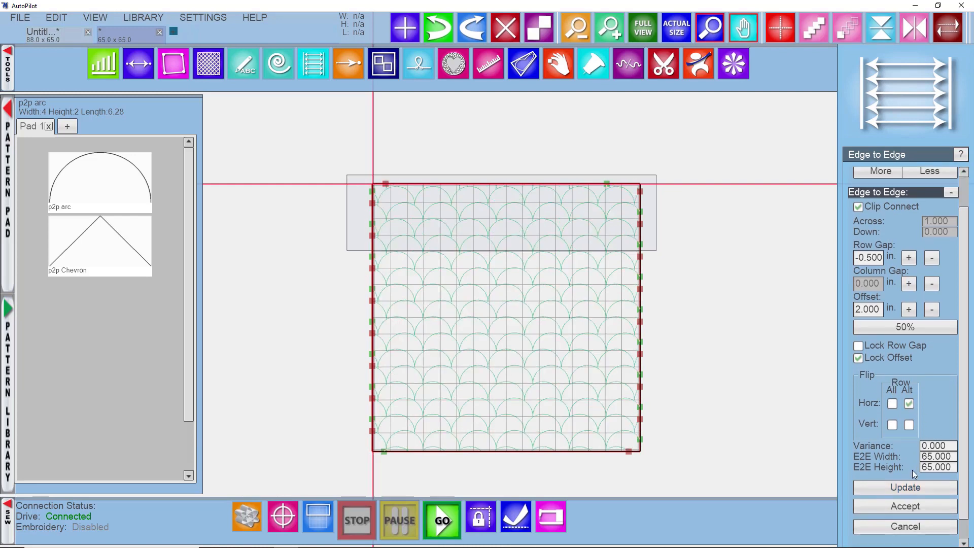
left_click(904, 488)
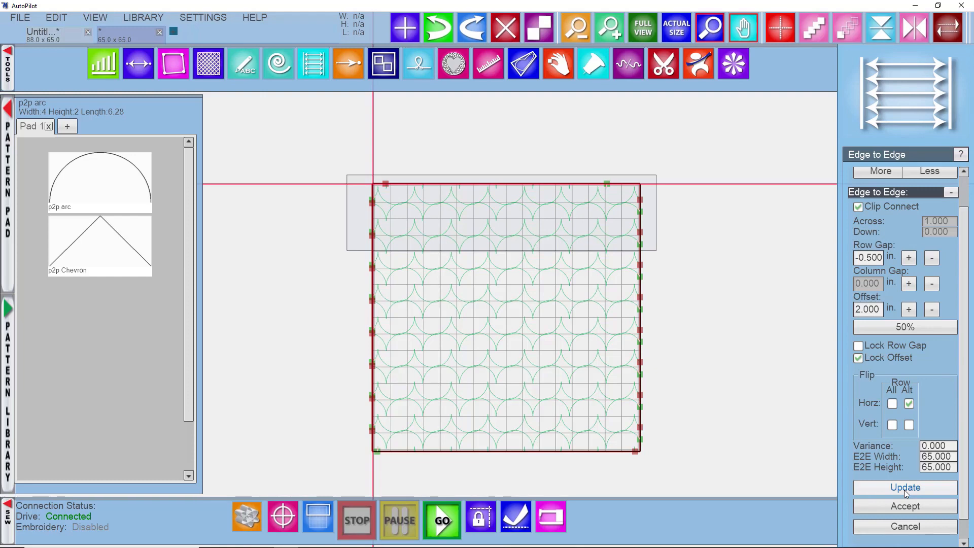
Step: Set the offset of the alternately flipped arc rows to 4.25 in
left_click(933, 313)
left_click(933, 313)
left_click(909, 311)
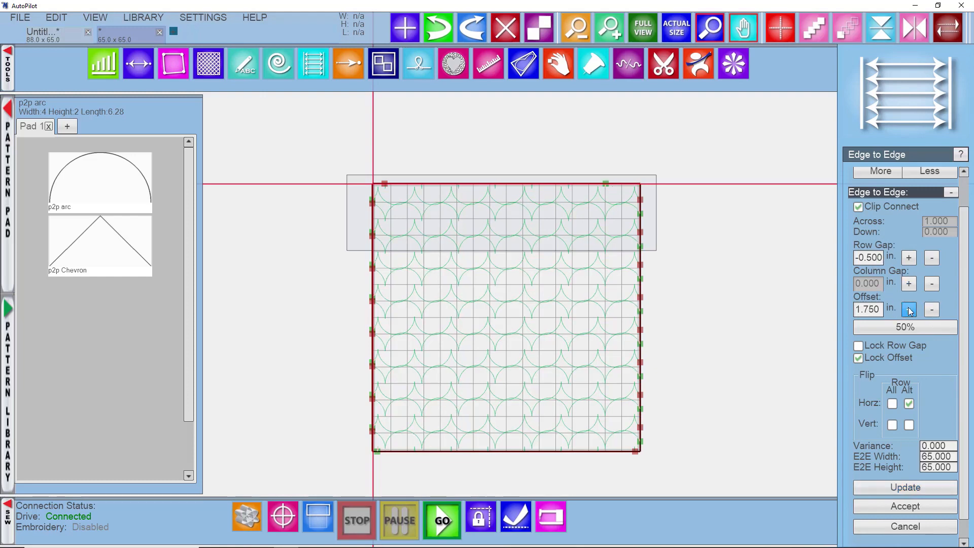
left_click(910, 310)
left_click(909, 310)
left_click(909, 310)
left_click(909, 310)
left_click(910, 310)
left_click(909, 310)
left_click(909, 310)
left_click(910, 310)
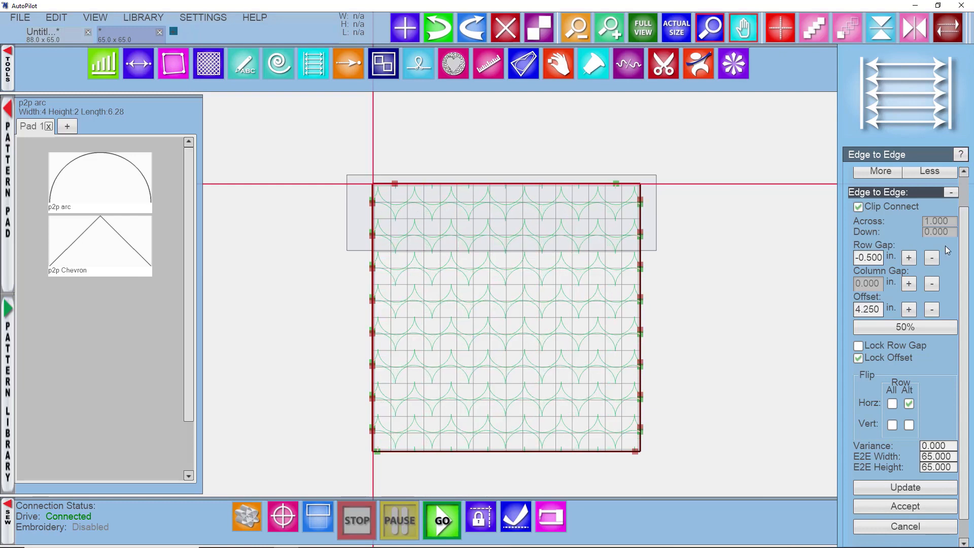
Step: Tighten the row gap of the alternately flipped arc rows to -1.25 in
left_click(931, 258)
left_click(932, 258)
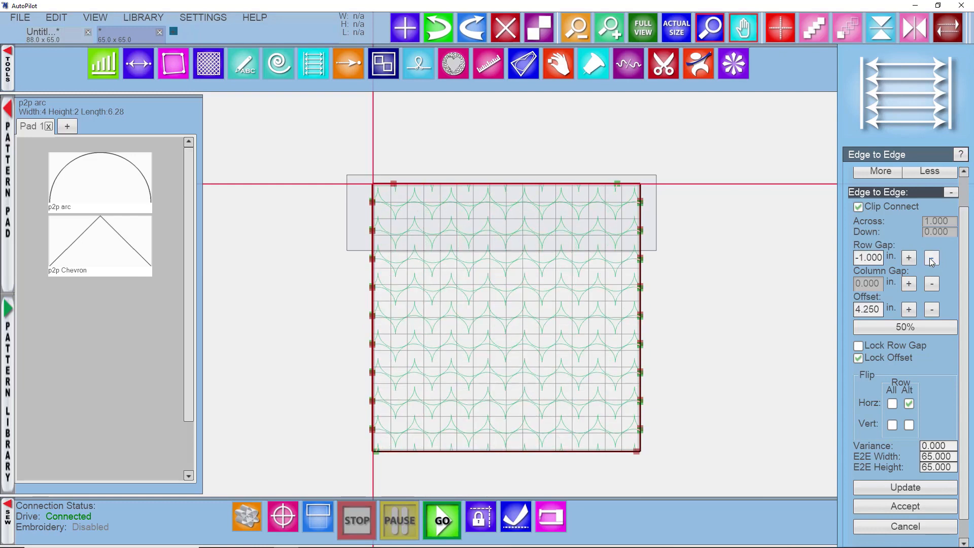
left_click(931, 259)
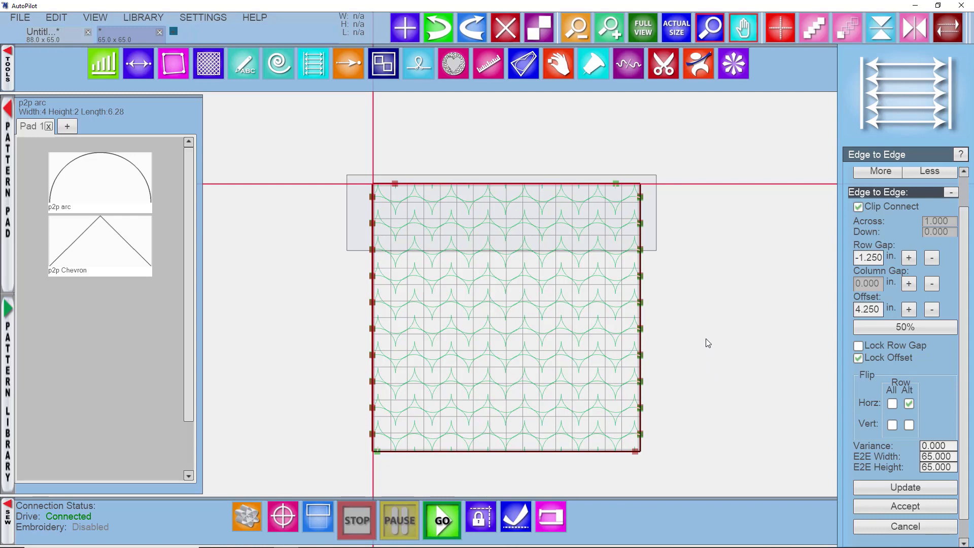
Step: Tighten the row gap of the alternately flipped arc rows beyond -2.25 in so the arcs overlap more
left_click(932, 259)
left_click(932, 258)
left_click(931, 259)
left_click(932, 258)
left_click(931, 258)
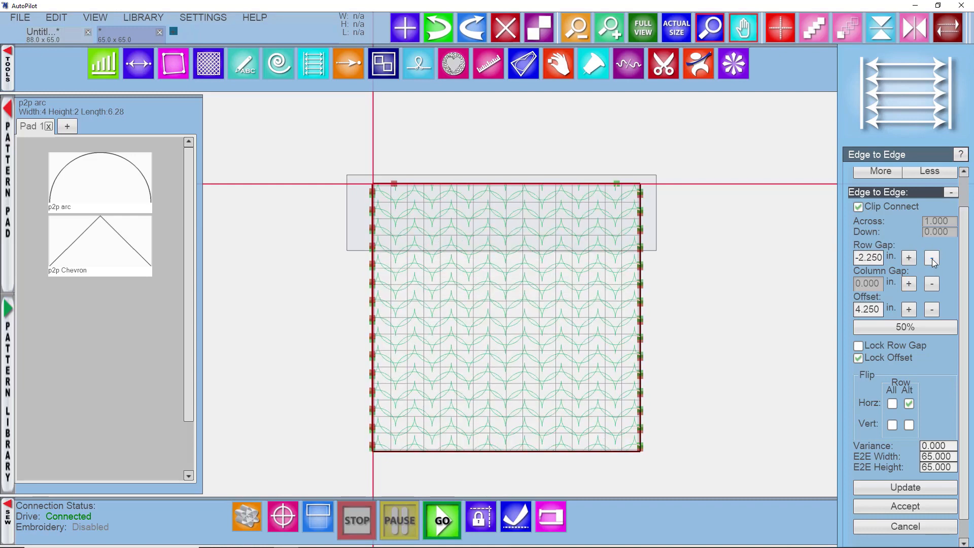
left_click(932, 258)
left_click(932, 258)
left_click(932, 259)
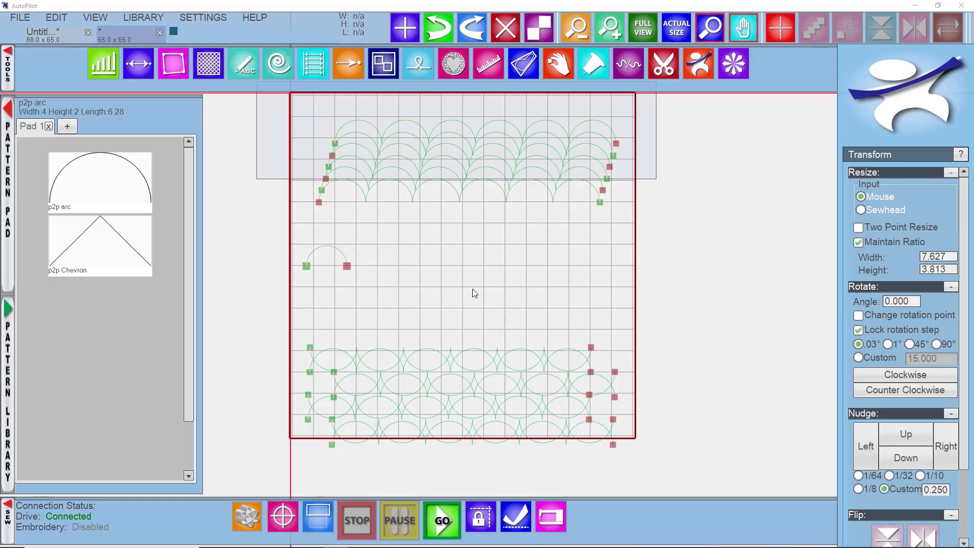
Step: Repeat the single arc in the middle of the quilt into a row of eight connected arcs
left_click(344, 261)
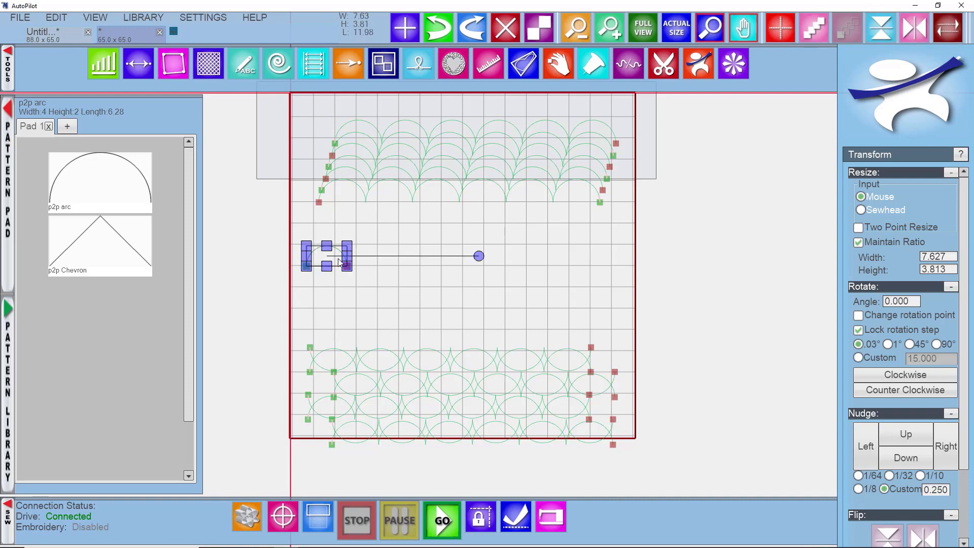
left_click(313, 67)
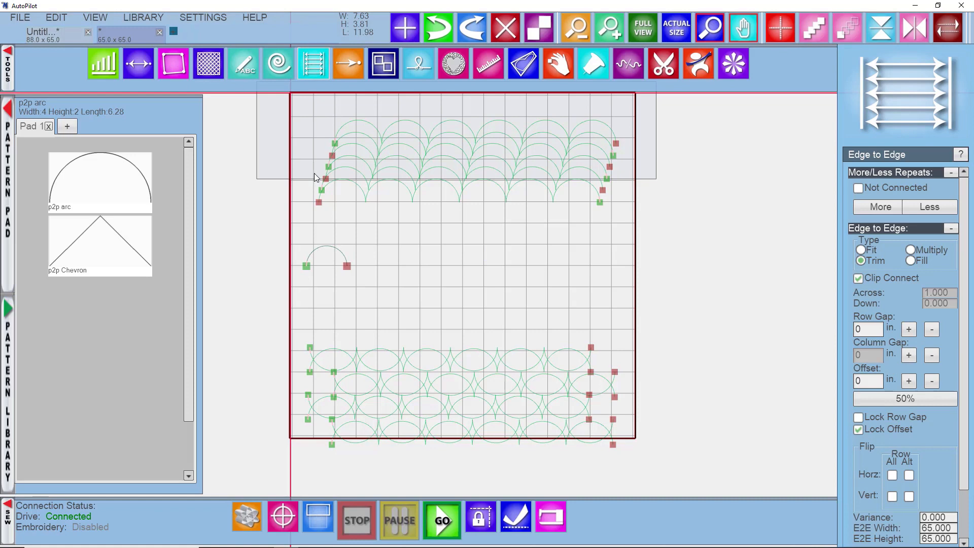
left_click(876, 207)
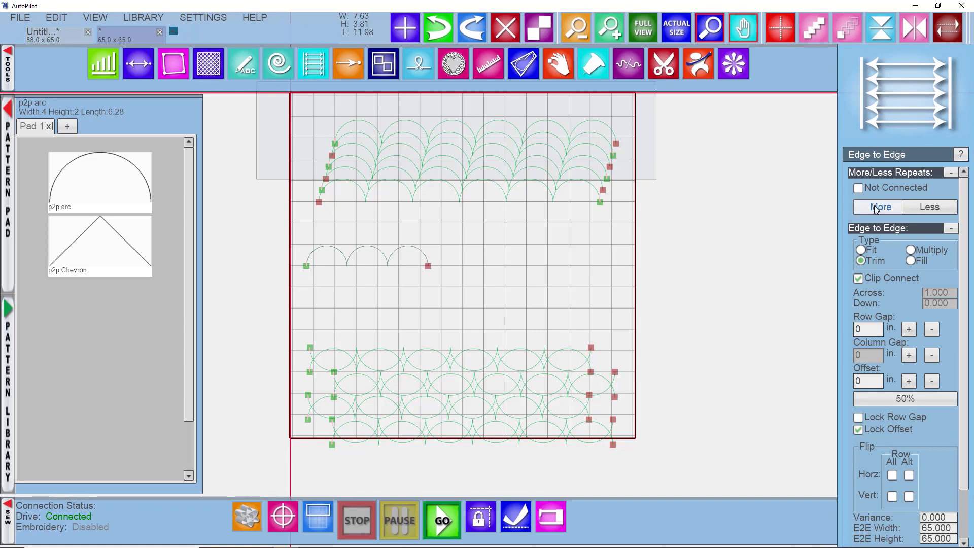
Step: Duplicate the middle arc row, flip the copy and line it up with the original to form a row of ovals
right_click(529, 259)
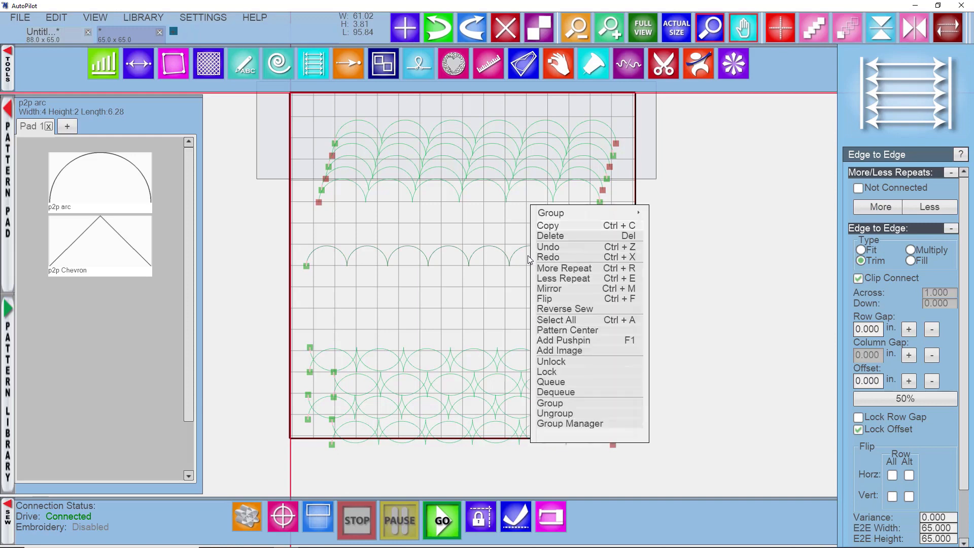
left_click(568, 227)
left_click_drag(507, 243, 498, 285)
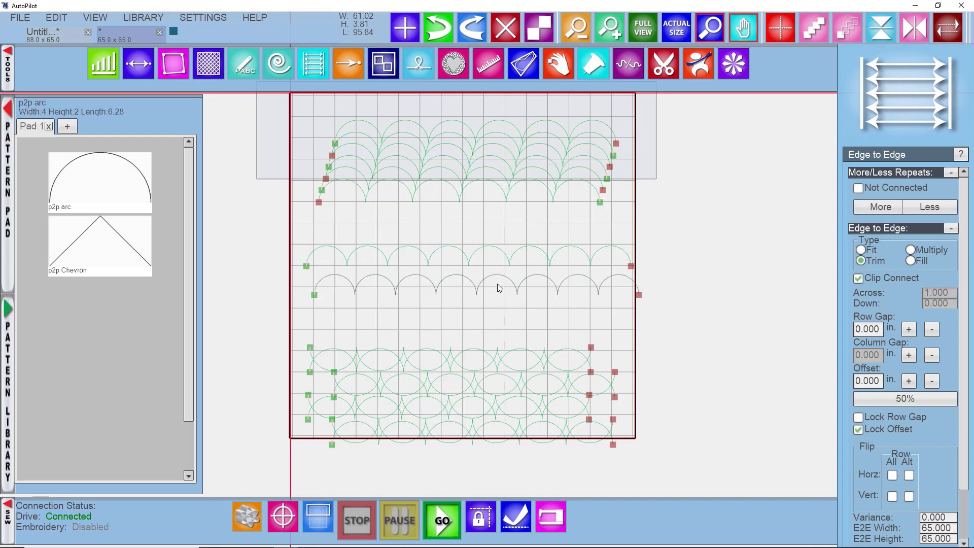
right_click(502, 285)
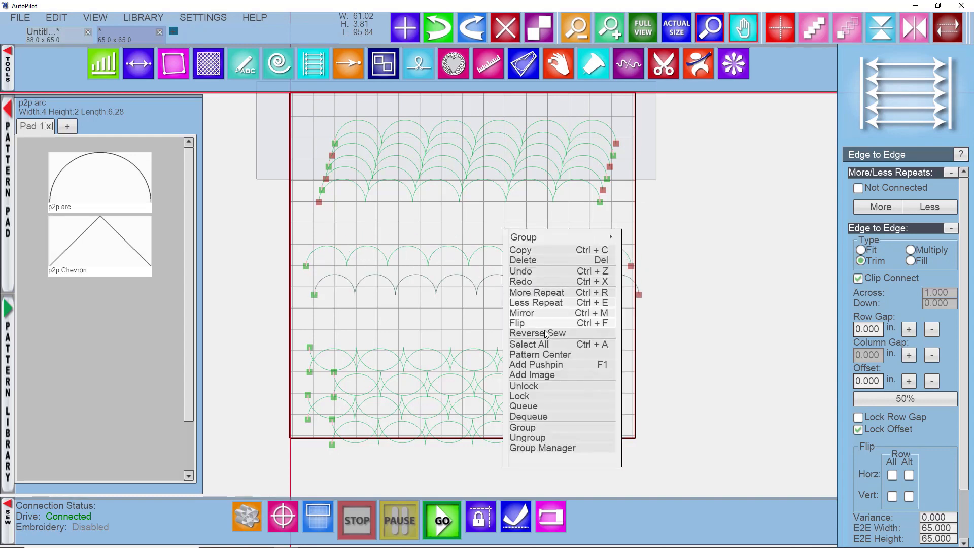
left_click(517, 323)
left_click_drag(472, 290, 464, 262)
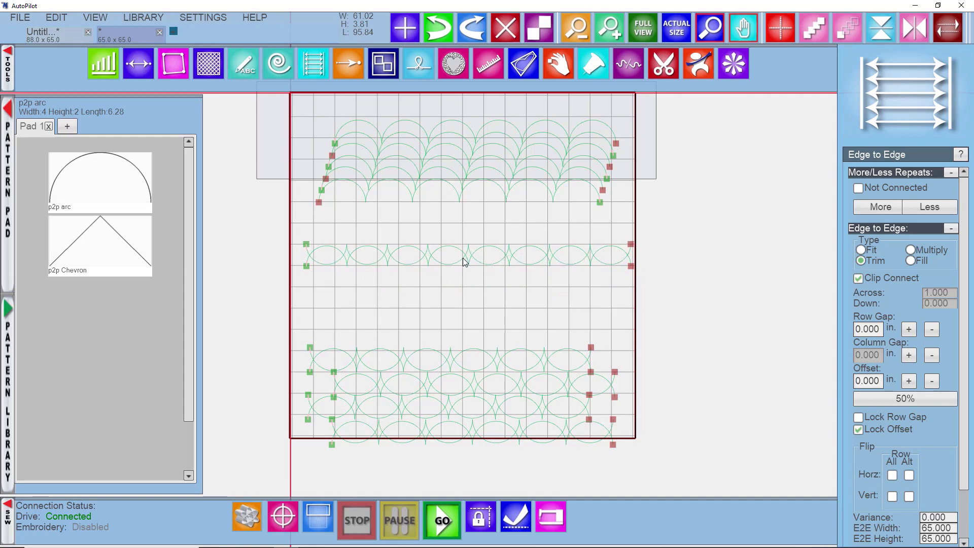
Step: Reverse the sewing direction of the upright arc row in the middle oval band
left_click(502, 299)
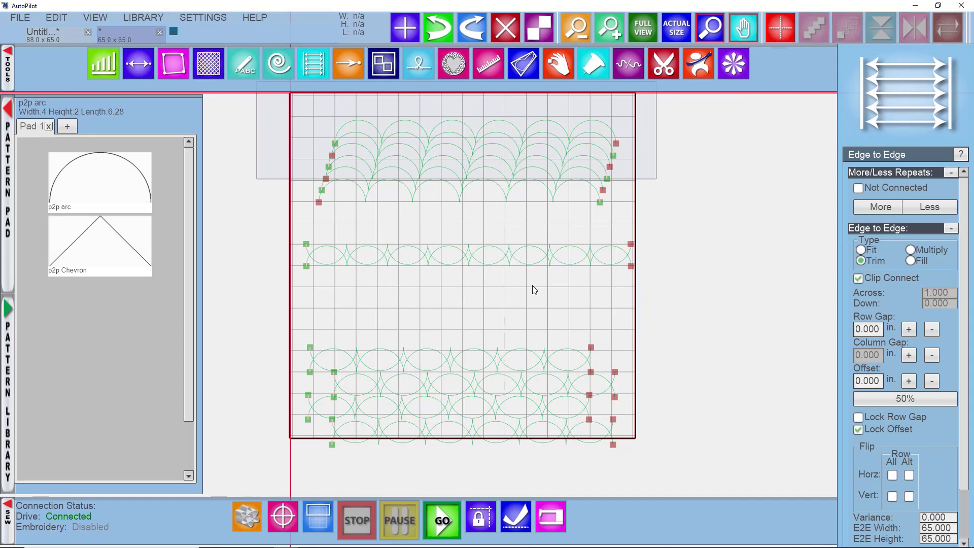
left_click(631, 267)
right_click(631, 267)
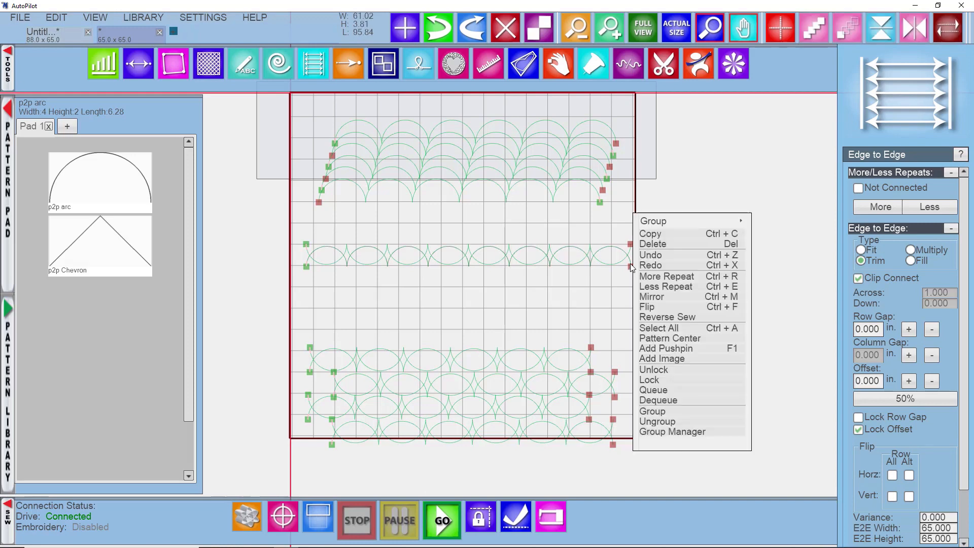
left_click(666, 316)
left_click(506, 311)
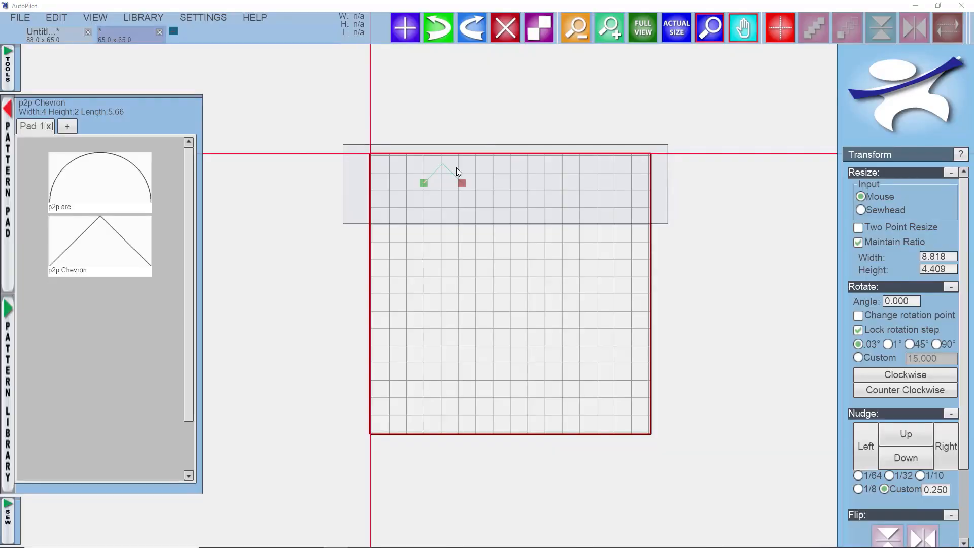
Step: Reshape the chevron with the Draw tool by moving its peak to the right, making the two sides uneven
scroll(459, 167, "up", 2)
scroll(440, 171, "down", 2)
left_click(443, 171)
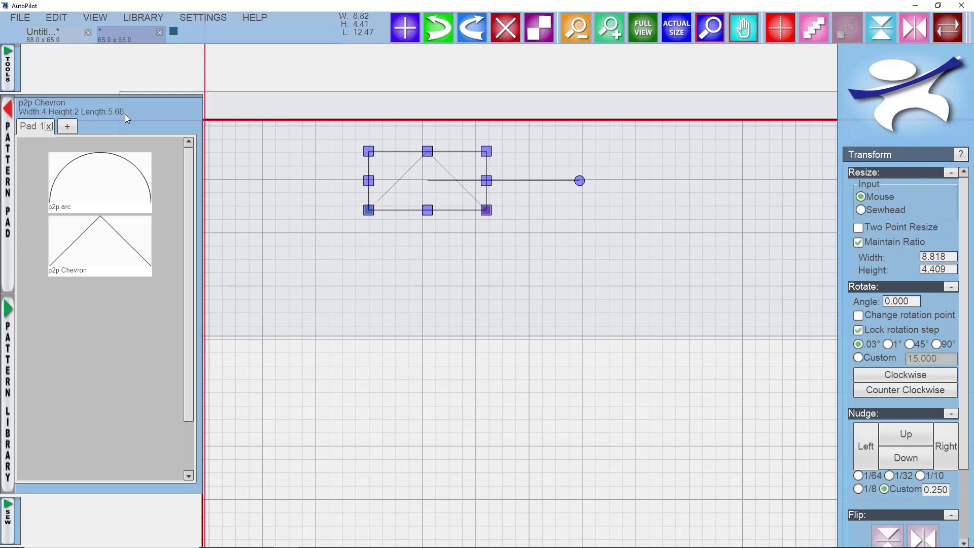
left_click(14, 68)
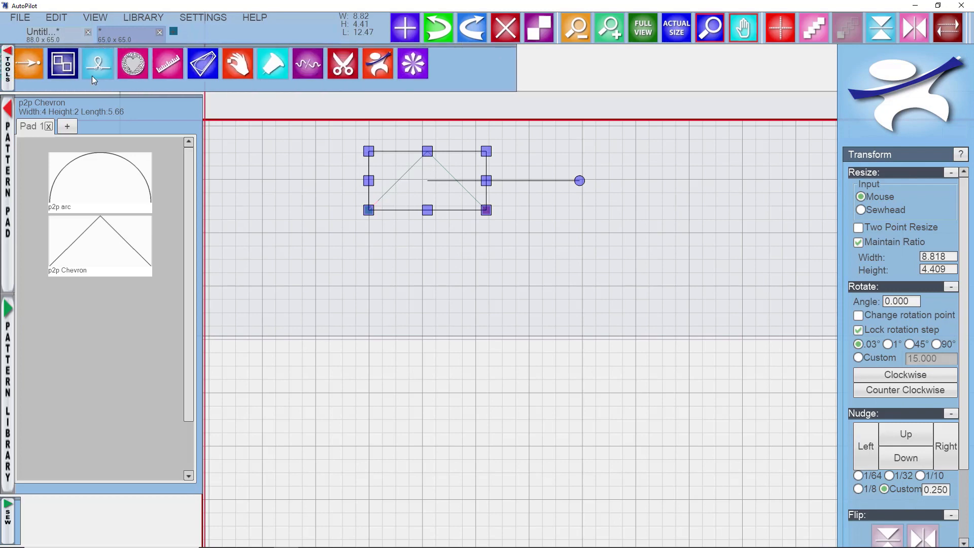
left_click(241, 65)
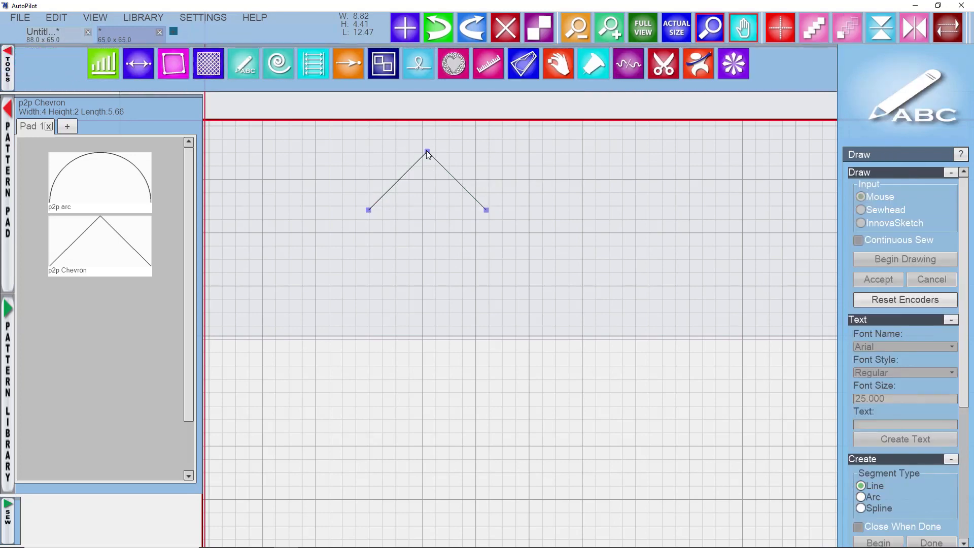
left_click_drag(426, 150, 463, 153)
scroll(412, 266, "down", 3)
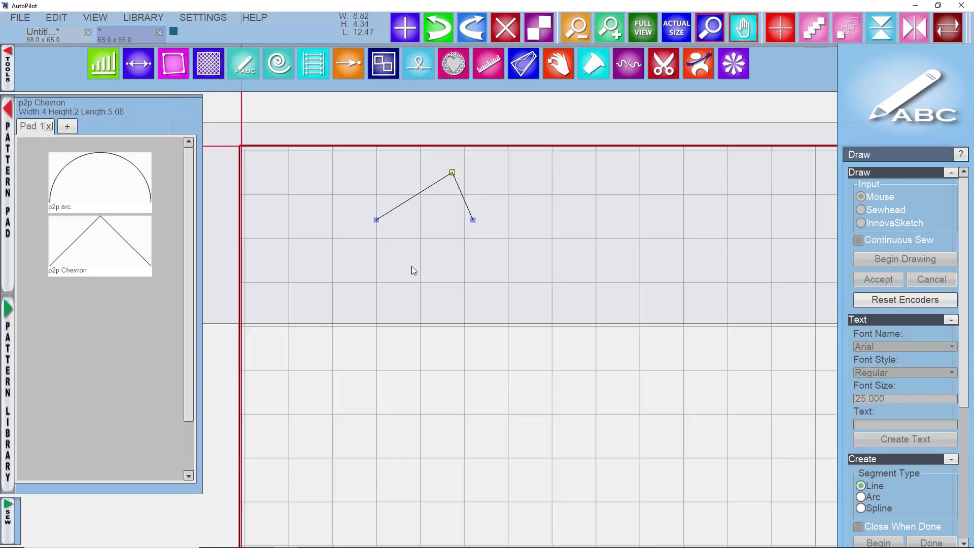
scroll(447, 304, "down", 2)
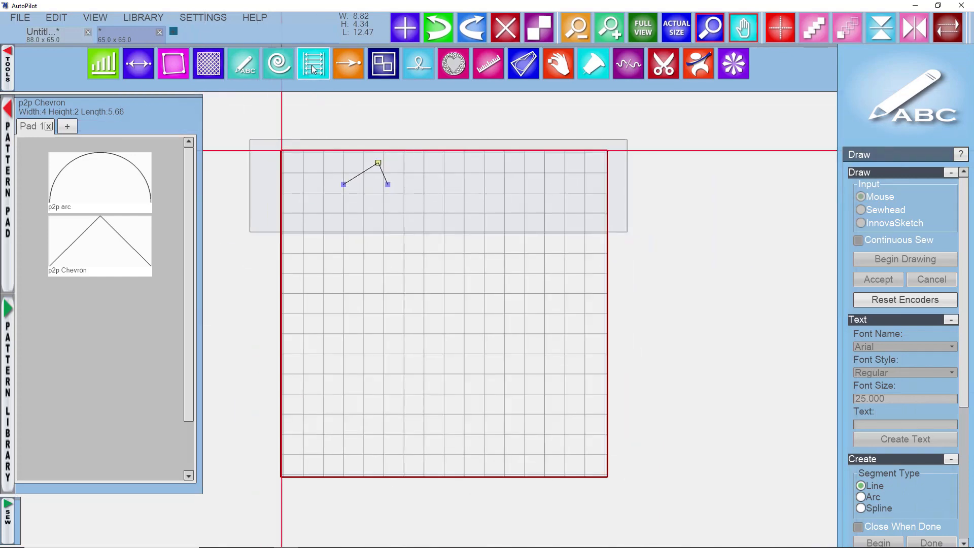
Step: Generate a trimmed edge-to-edge layout from the skewed chevron
left_click(313, 65)
scroll(887, 401, "down", 2)
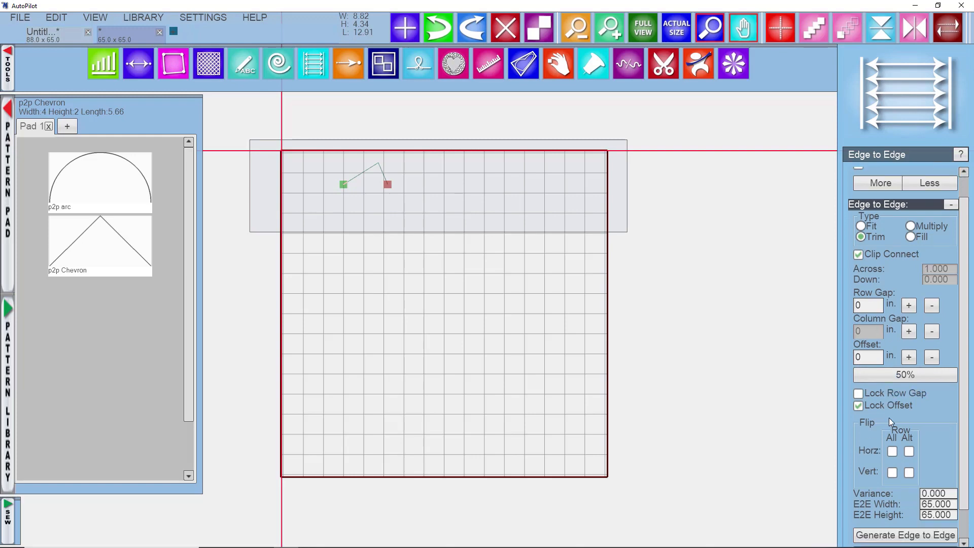
left_click(889, 517)
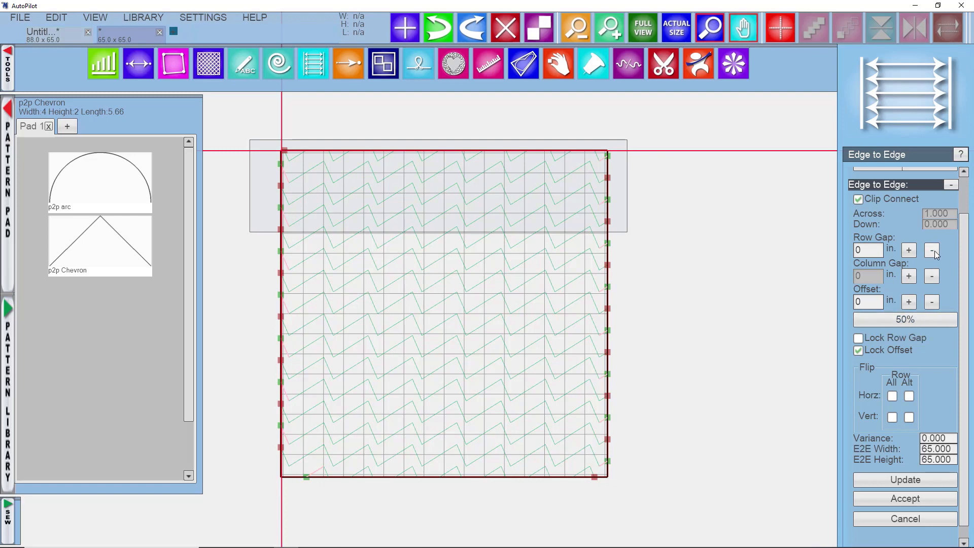
Step: Set the skewed chevron layout's row gap to 0.25 in and its offset to 2 in
left_click(903, 251)
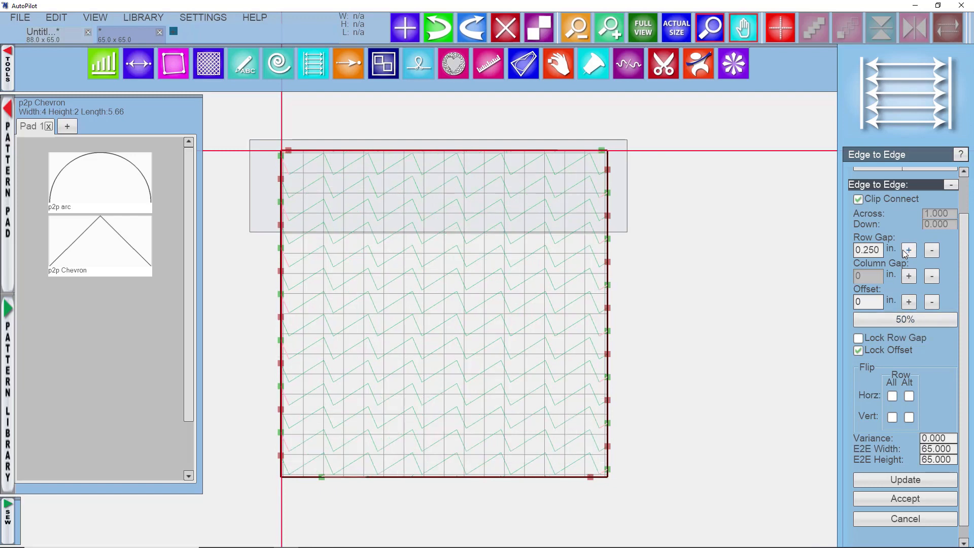
left_click(908, 302)
left_click(908, 302)
left_click(908, 301)
left_click(909, 301)
left_click(908, 302)
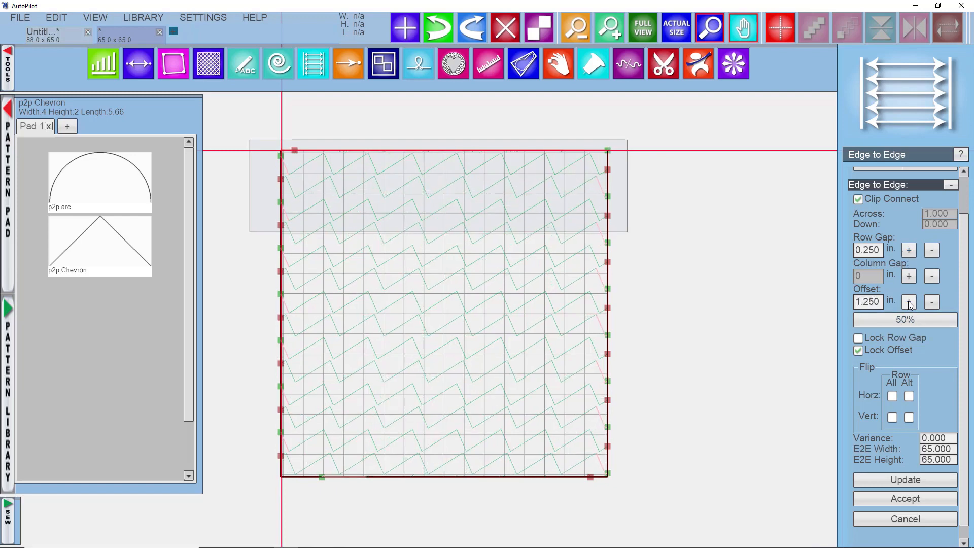
left_click(909, 301)
left_click(908, 301)
left_click(908, 301)
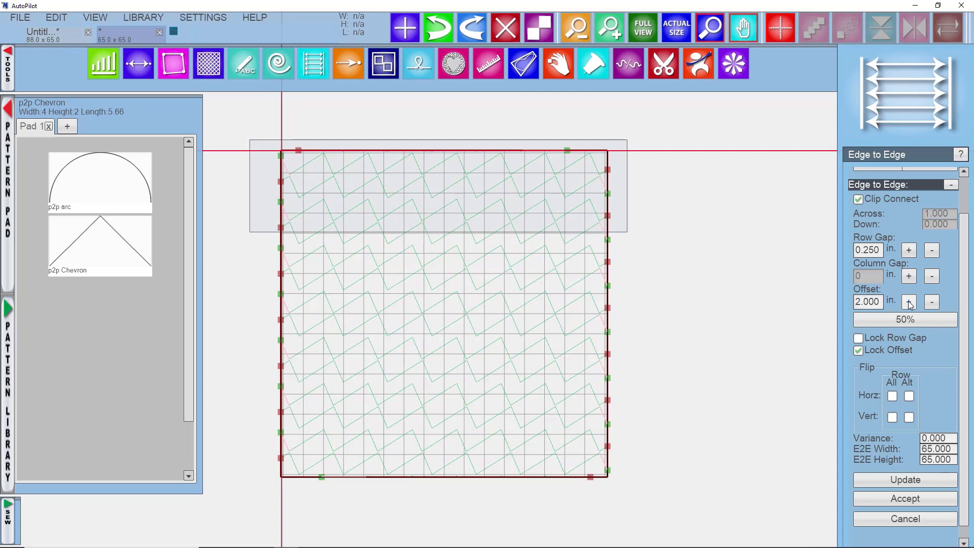
Step: Tighten the skewed chevron layout's row gap to -1.5 in, and discard the layout after reviewing it
left_click(931, 251)
left_click(931, 250)
left_click(932, 250)
left_click(931, 250)
left_click(931, 250)
left_click(931, 251)
left_click(931, 251)
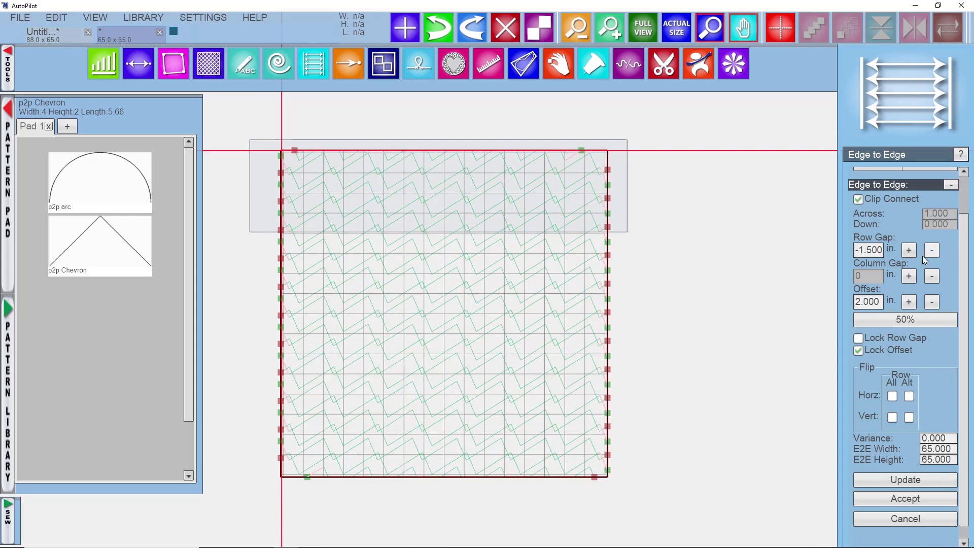
left_click(905, 479)
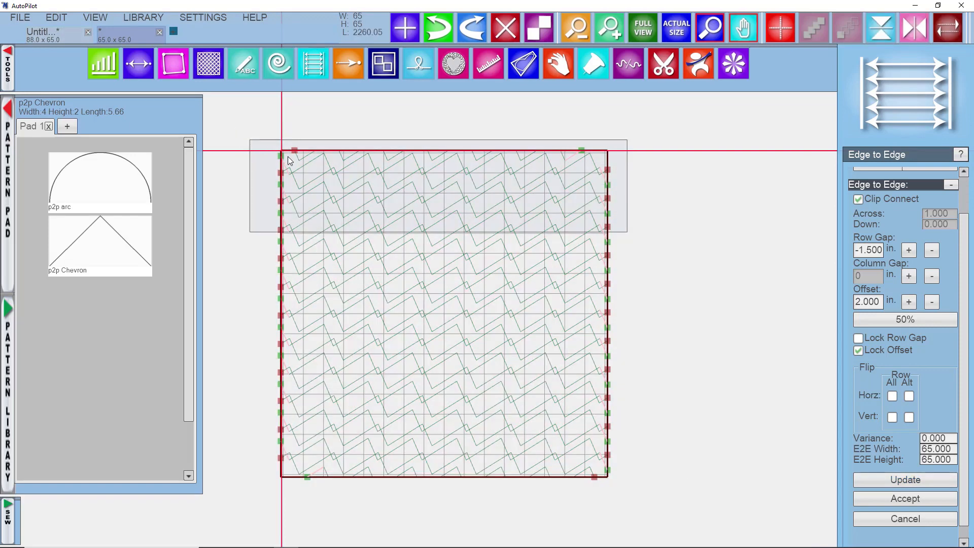
left_click(915, 519)
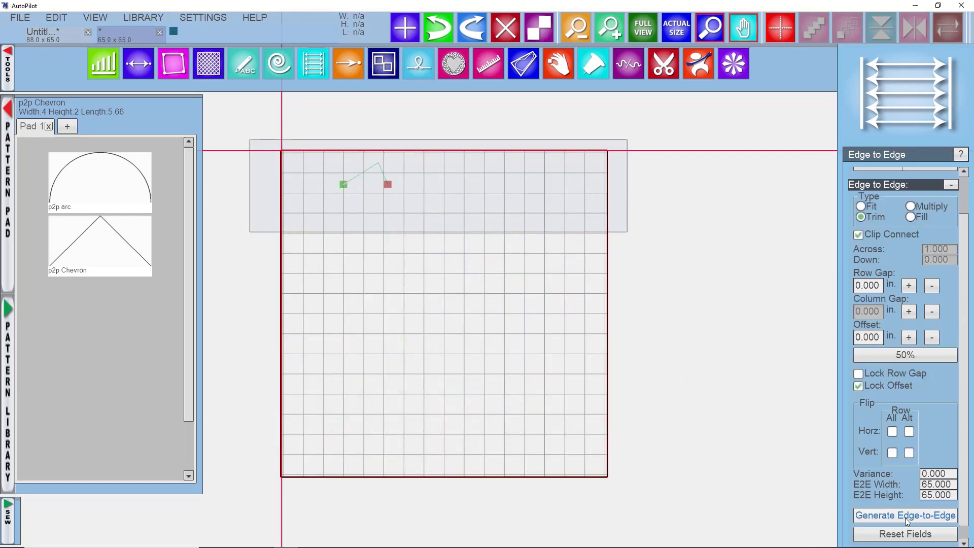
Step: Add an edit point partway along each side of the skewed chevron
left_click(365, 174)
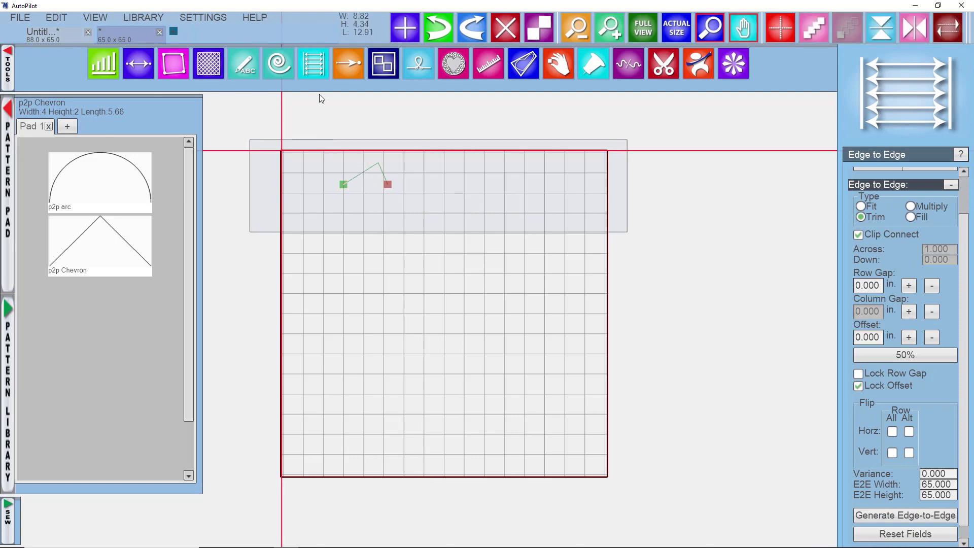
left_click(246, 64)
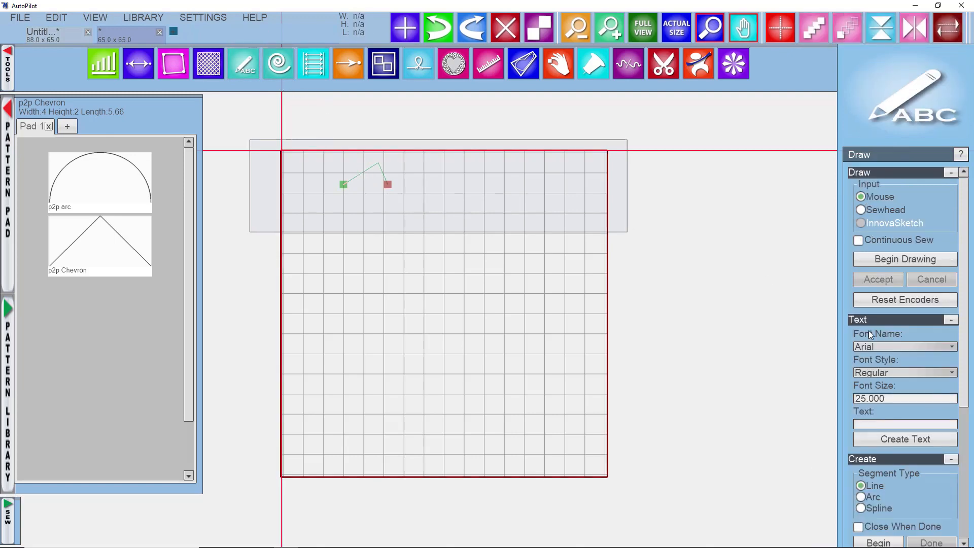
scroll(881, 441, "down", 3)
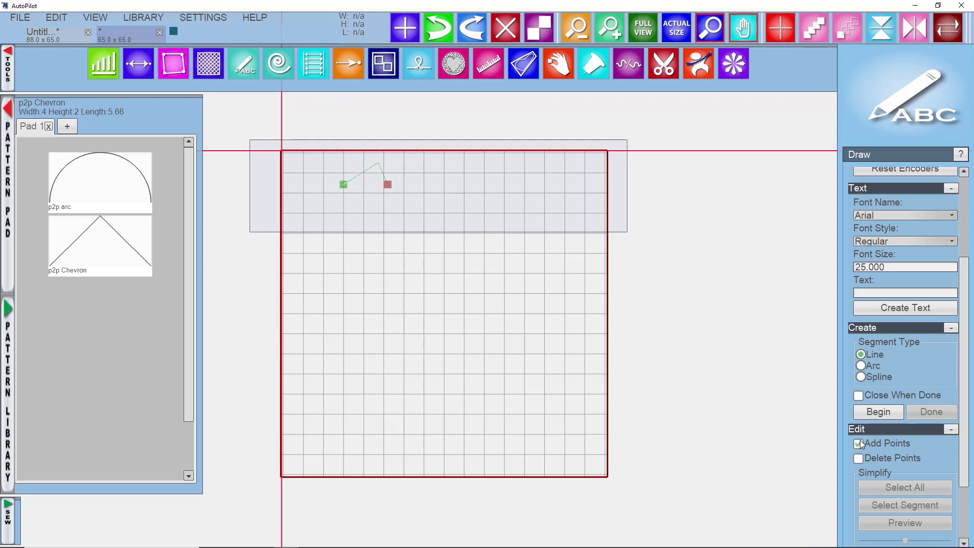
left_click(362, 173)
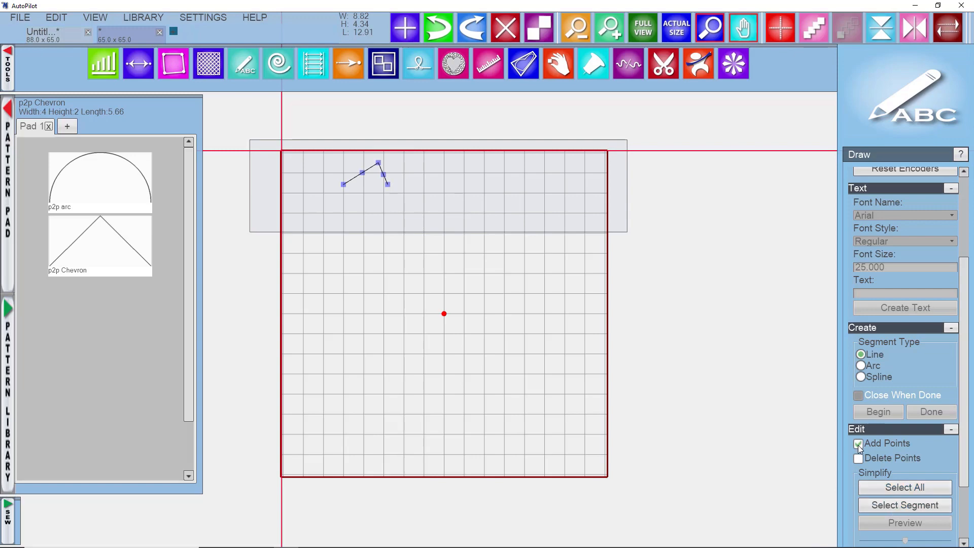
Step: Move the chevron's two added points downward and shift its peak slightly left to form a jagged zigzag
scroll(361, 161, "up", 2)
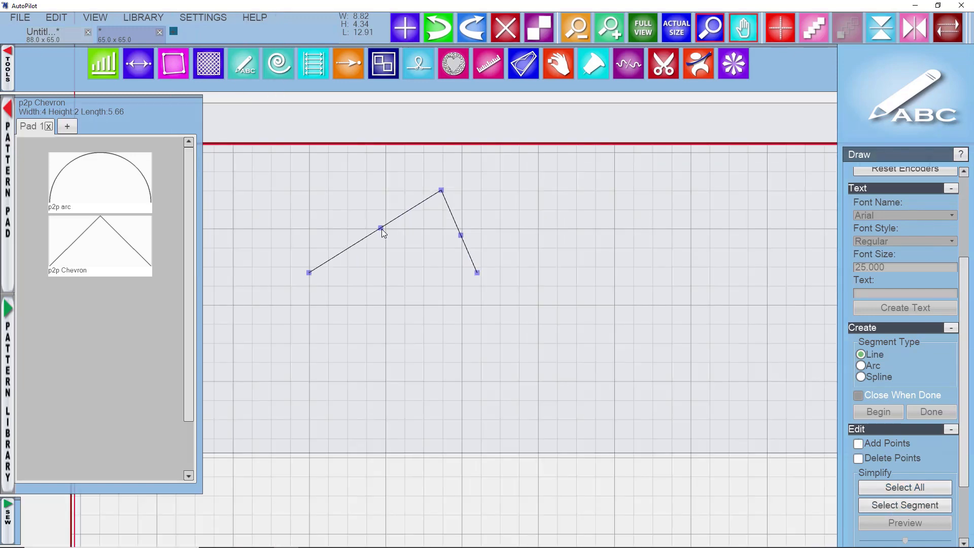
left_click_drag(381, 226, 384, 364)
left_click_drag(434, 194, 405, 200)
left_click_drag(461, 236, 427, 328)
scroll(540, 356, "down", 10)
left_click(632, 388)
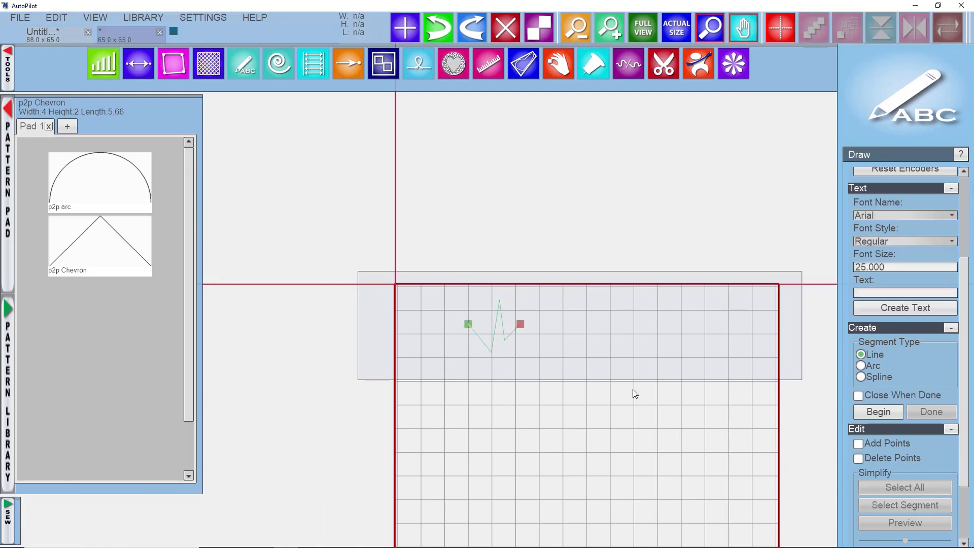
Step: Select the jagged zigzag pattern and generate a trimmed edge-to-edge layout of it across the quilt
left_click_drag(632, 389, 540, 289)
scroll(544, 306, "down", 3)
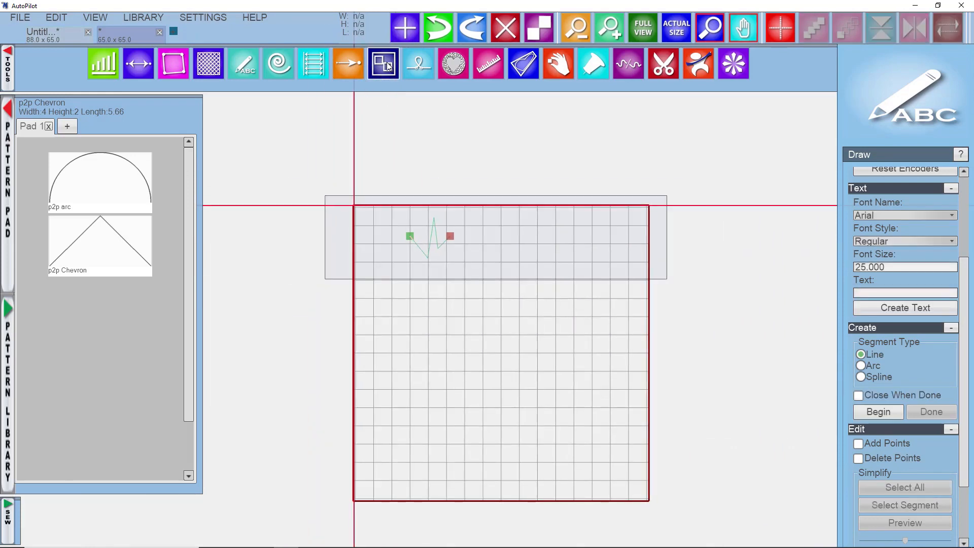
left_click(313, 63)
scroll(911, 338, "down", 2)
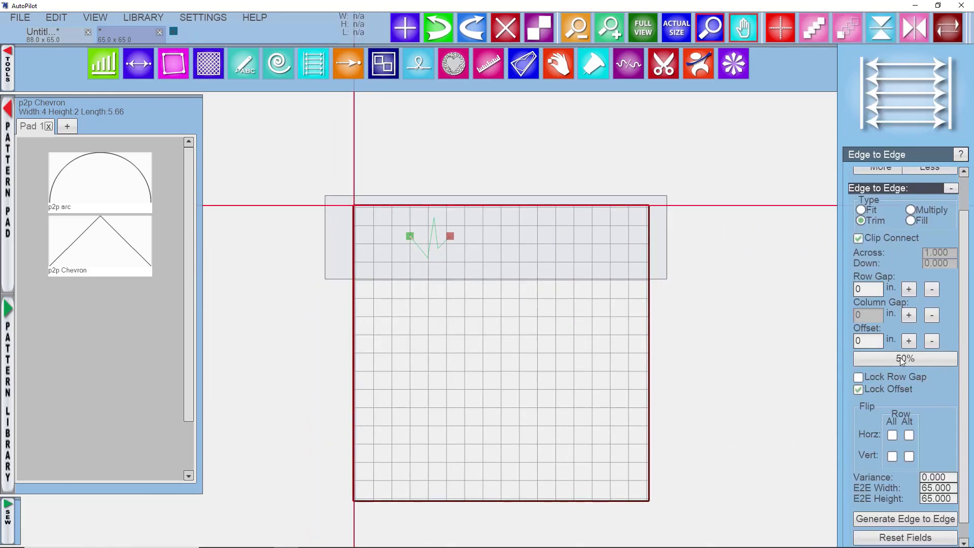
left_click(875, 514)
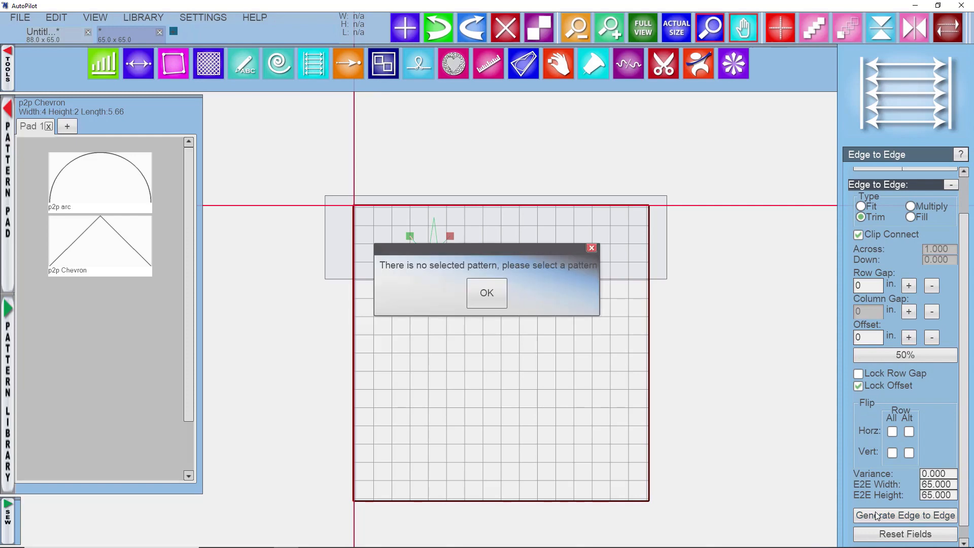
left_click(487, 292)
left_click(698, 64)
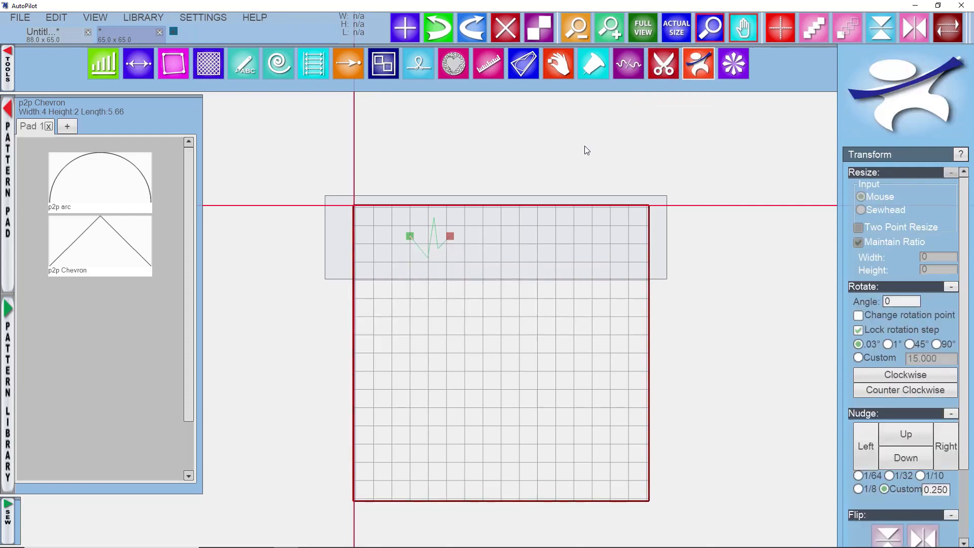
left_click(440, 239)
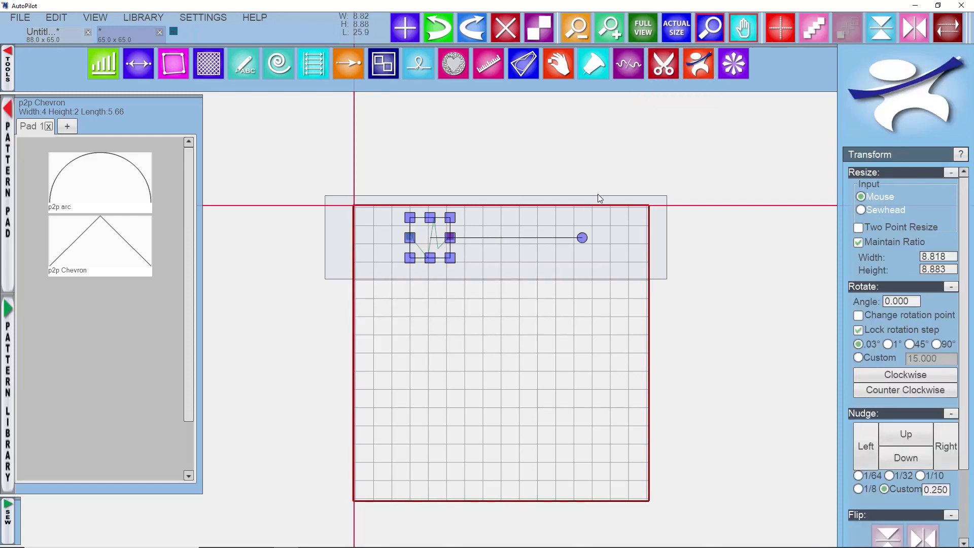
left_click(312, 66)
scroll(895, 426, "down", 2)
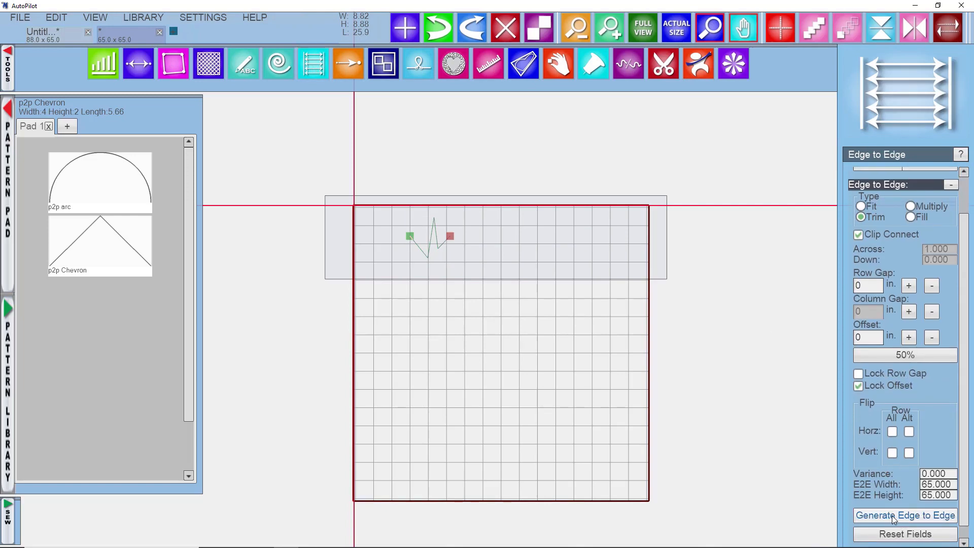
left_click(891, 516)
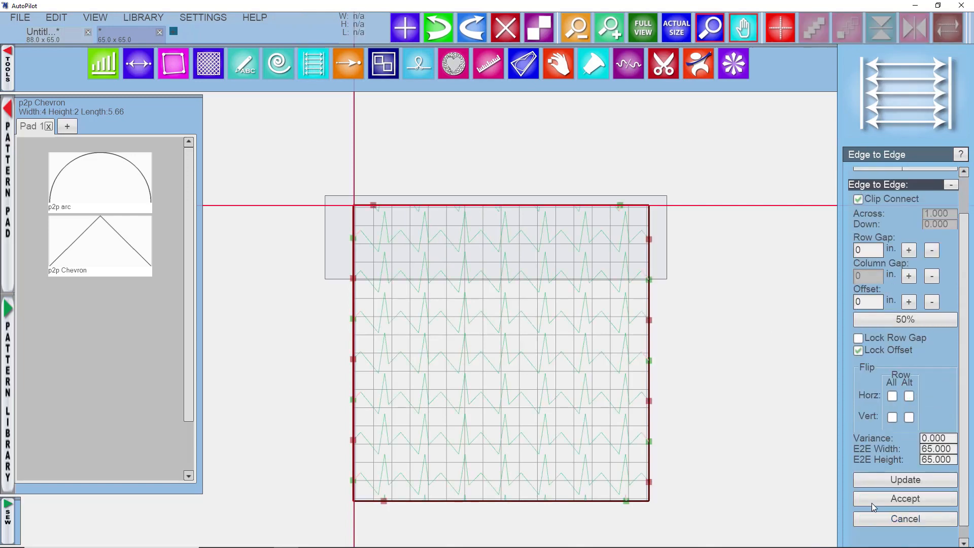
Step: Set the zigzag layout's offset to 3.5 in
left_click(909, 302)
left_click(910, 303)
left_click(910, 303)
left_click(910, 302)
left_click(911, 302)
left_click(910, 302)
left_click(910, 303)
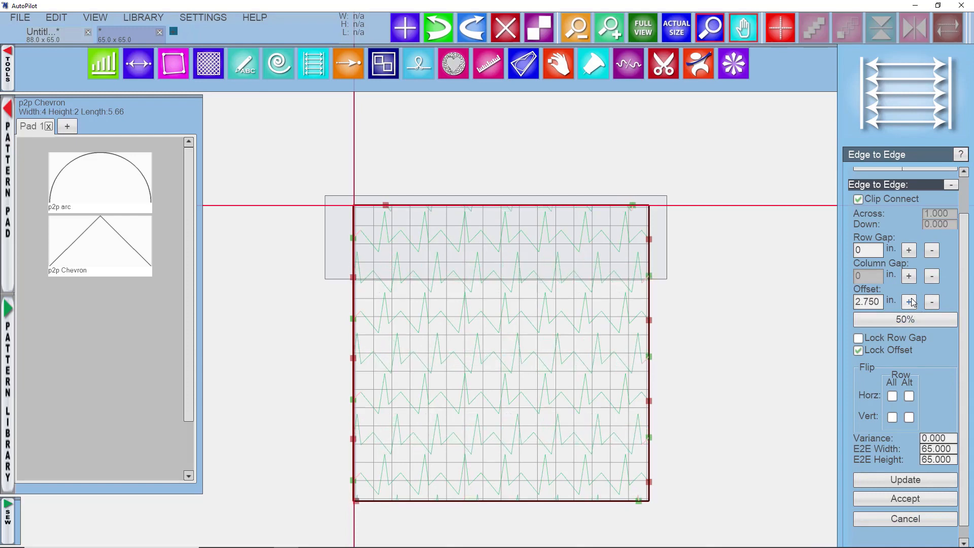
left_click(910, 303)
double_click(910, 303)
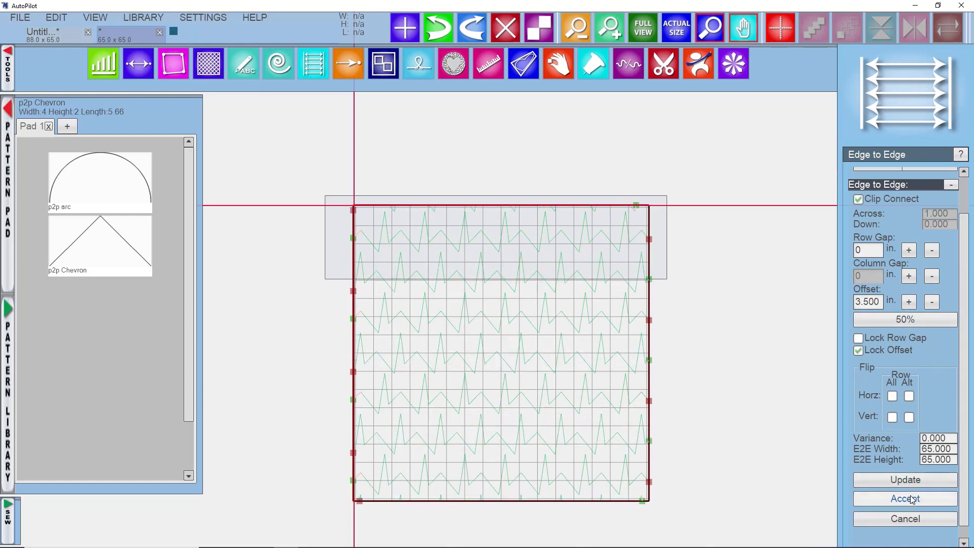
Step: Tighten the zigzag layout's row gap to -5 in and accept the layout
left_click(932, 250)
left_click(932, 251)
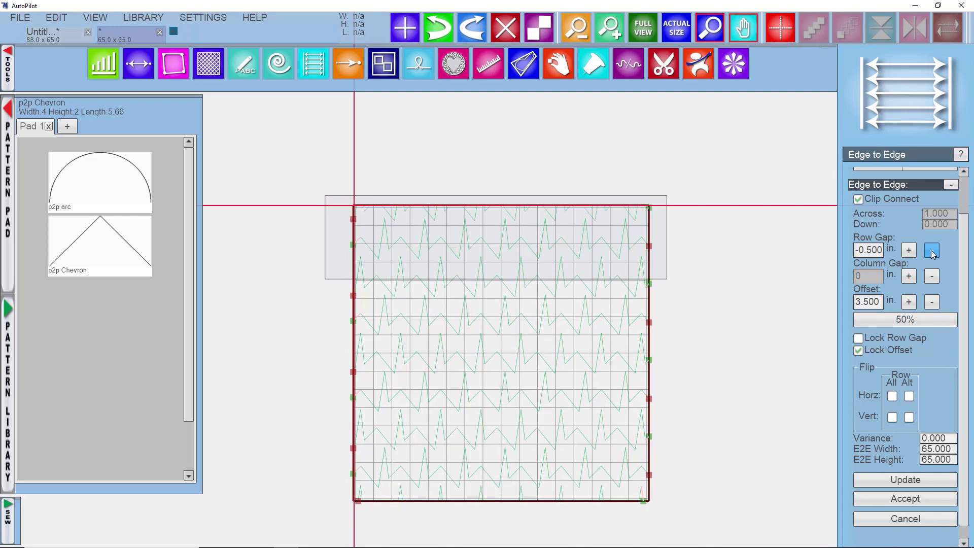
left_click(932, 250)
left_click(932, 250)
left_click(932, 250)
left_click(932, 251)
left_click(932, 251)
left_click(932, 251)
left_click(932, 250)
left_click(932, 250)
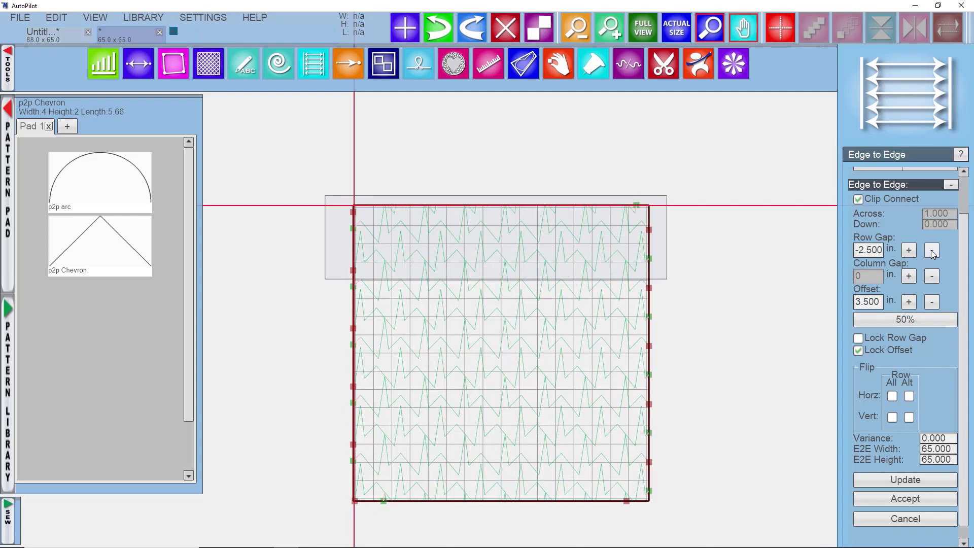
left_click(932, 251)
left_click(932, 250)
left_click(932, 250)
left_click(932, 251)
left_click(932, 250)
left_click(932, 251)
left_click(932, 251)
left_click(932, 250)
left_click(932, 250)
left_click(932, 251)
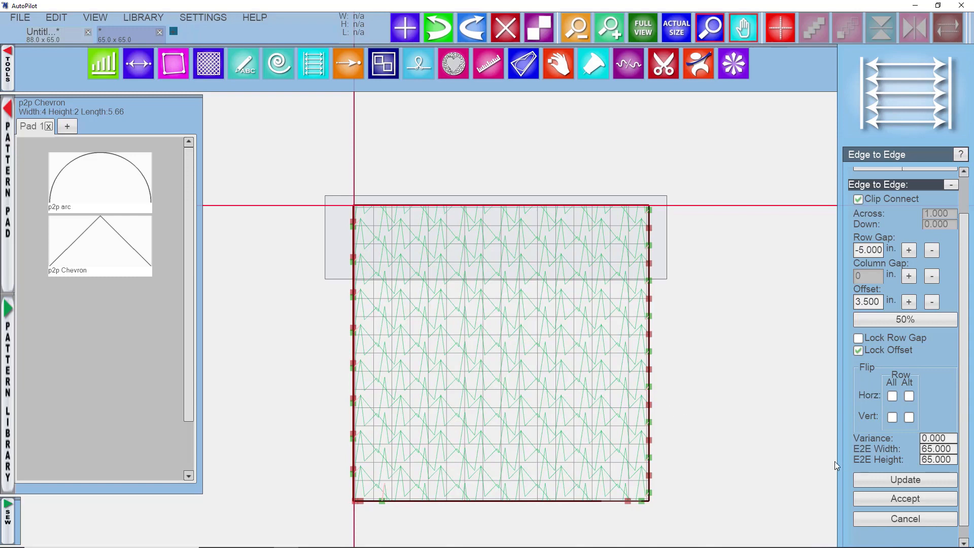
left_click(902, 499)
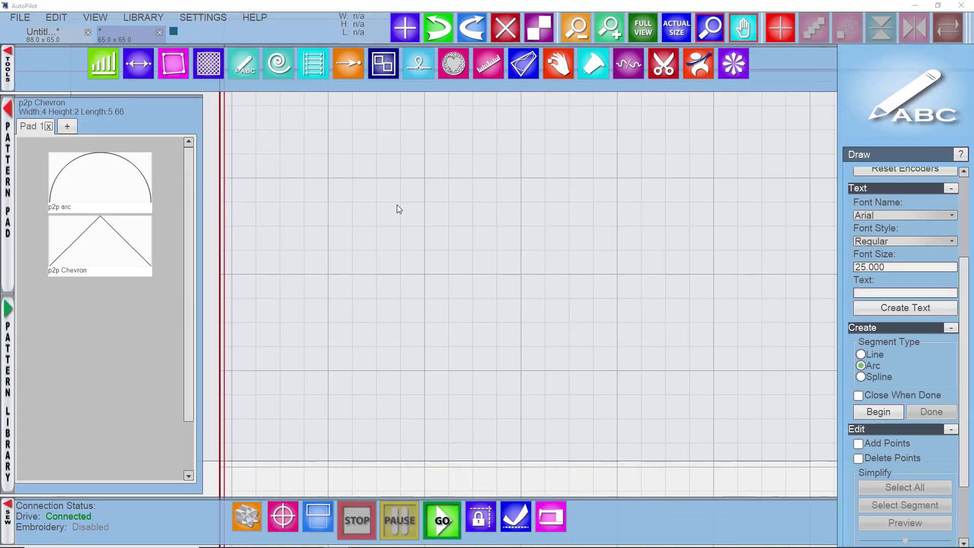
Step: Check the snap-to-grid setting and draw a circle about 4 in wide from arc segments, retracing its upper half to end opposite the start
left_click(203, 18)
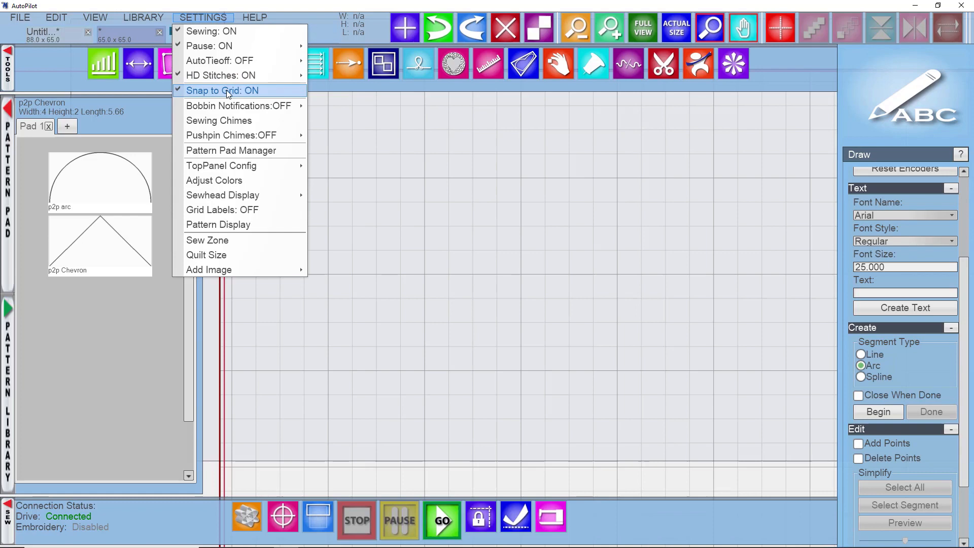
left_click(203, 18)
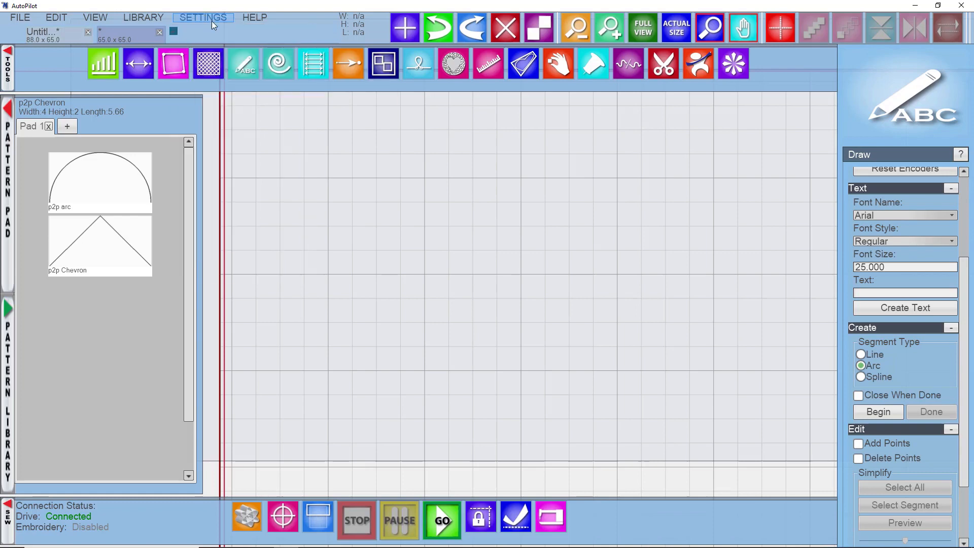
left_click(875, 412)
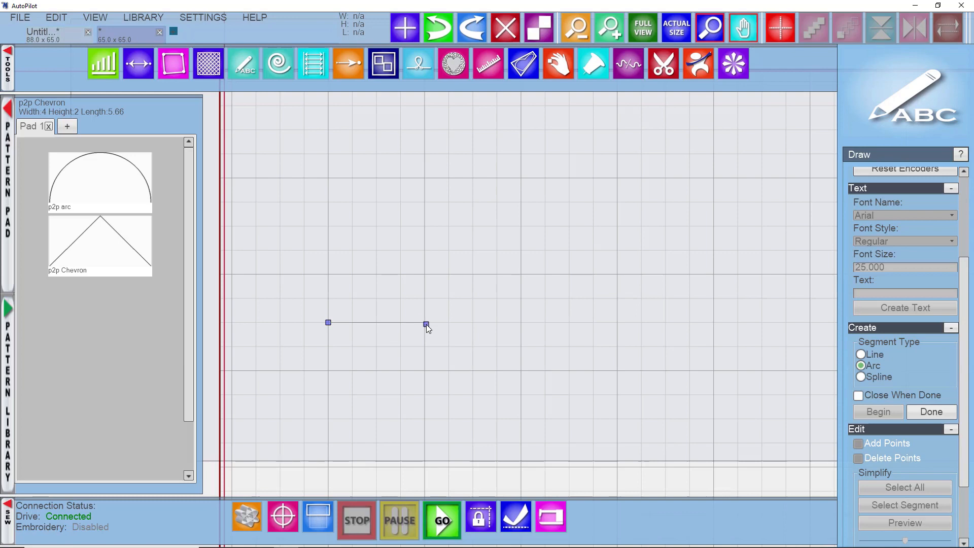
left_click(425, 323)
left_click(376, 275)
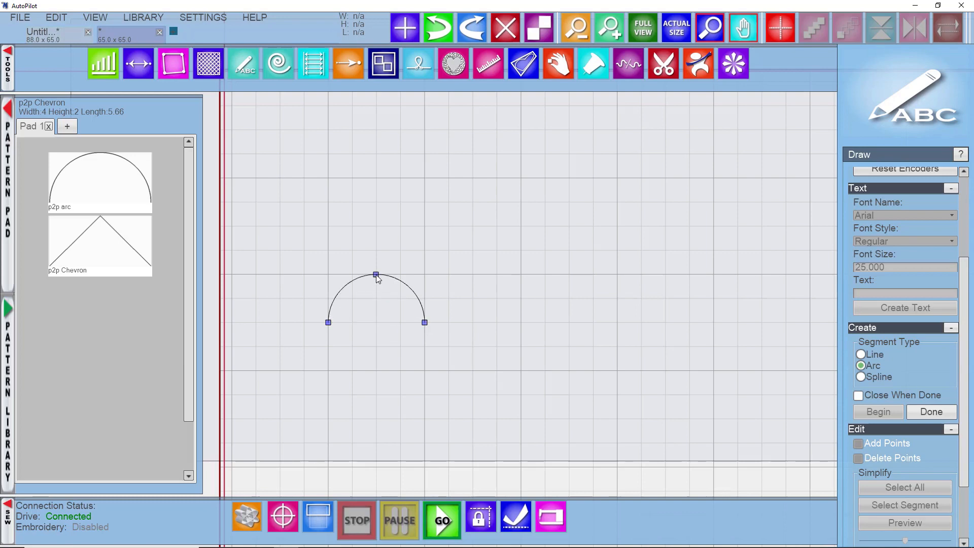
left_click(327, 322)
left_click(376, 371)
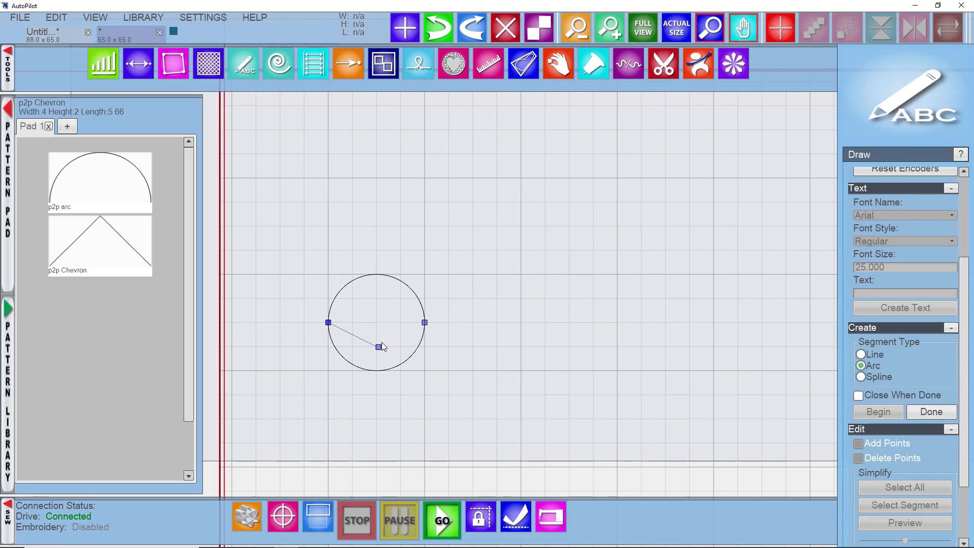
left_click(425, 323)
left_click(378, 275)
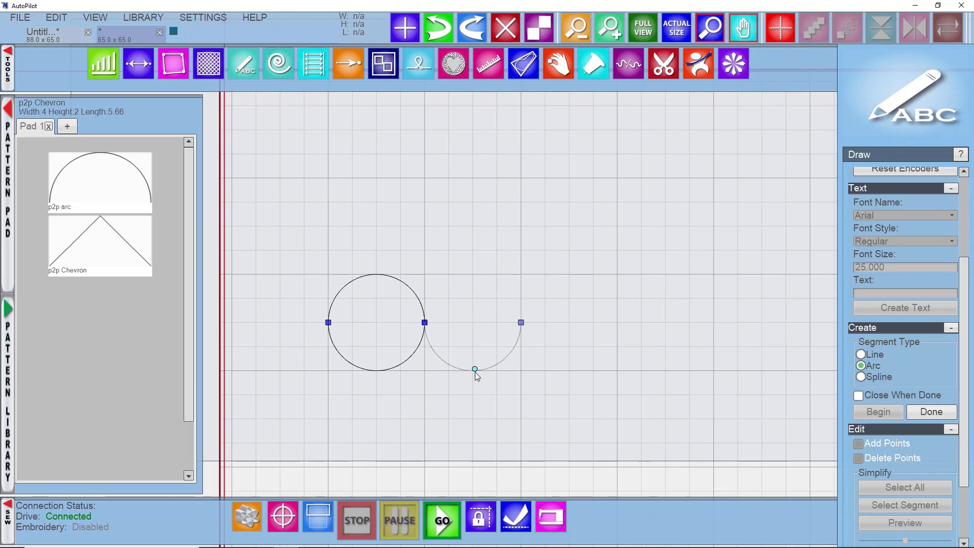
Step: Continue the path with a second, touching 4 in circle of arcs, retracing its lower half, and finish the pattern at its far side
left_click(472, 372)
left_click(469, 279)
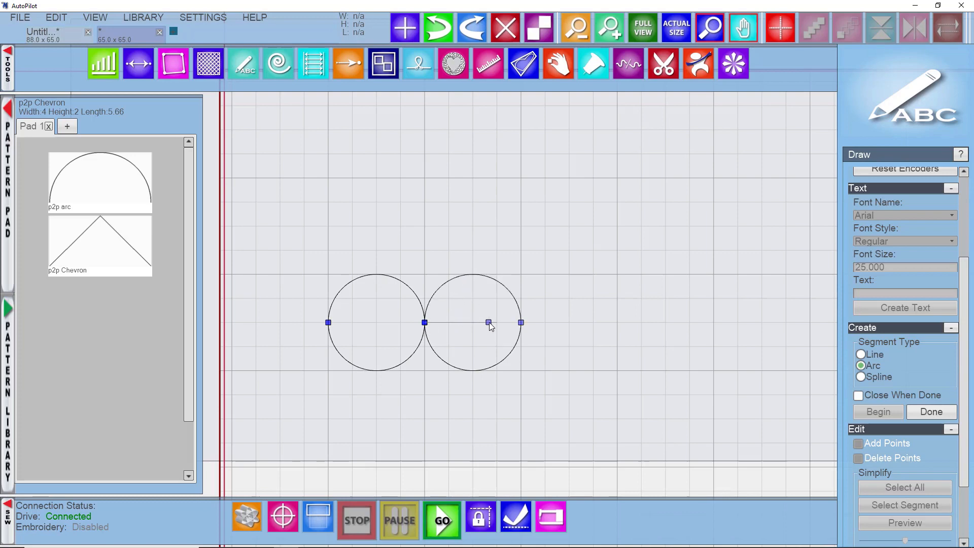
left_click(521, 322)
left_click(473, 372)
right_click(544, 323)
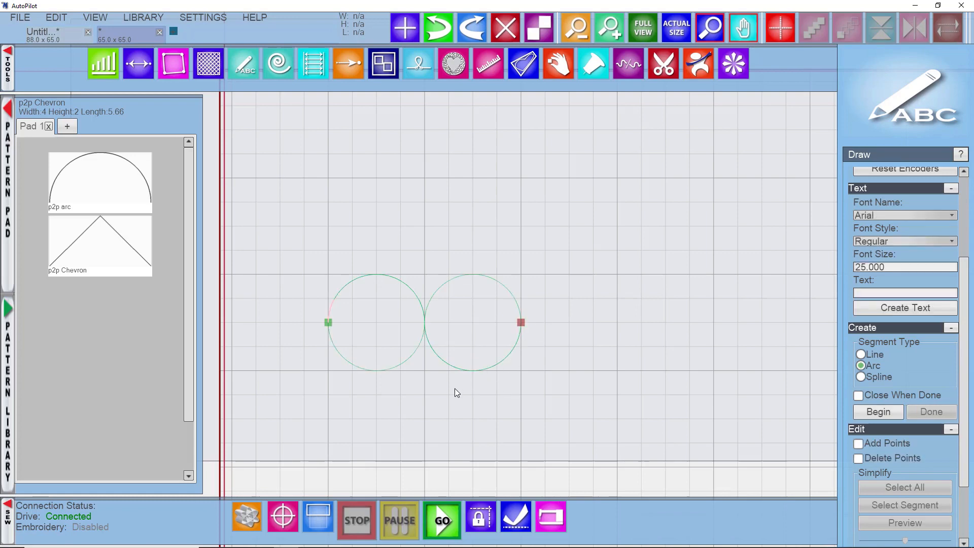
scroll(439, 392, "down", 2)
left_click_drag(436, 395, 462, 380)
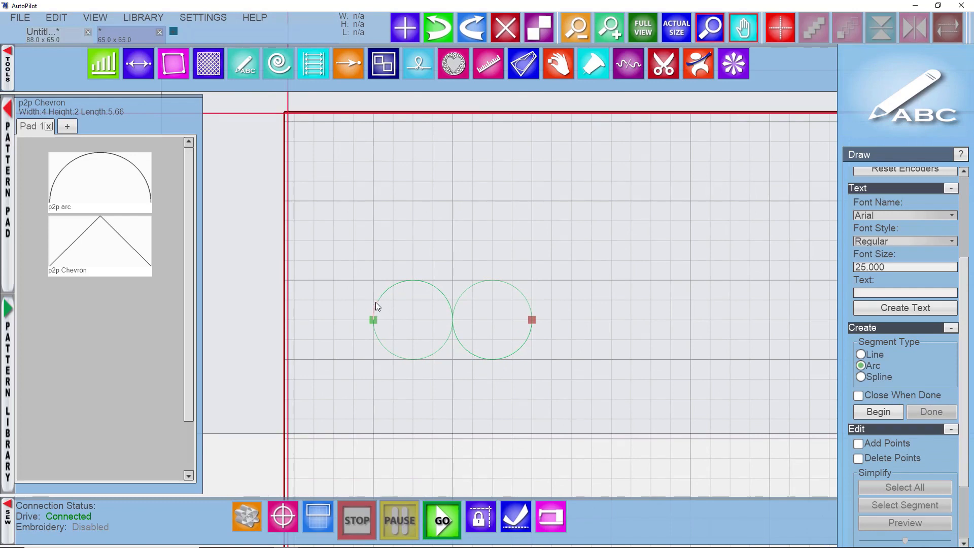
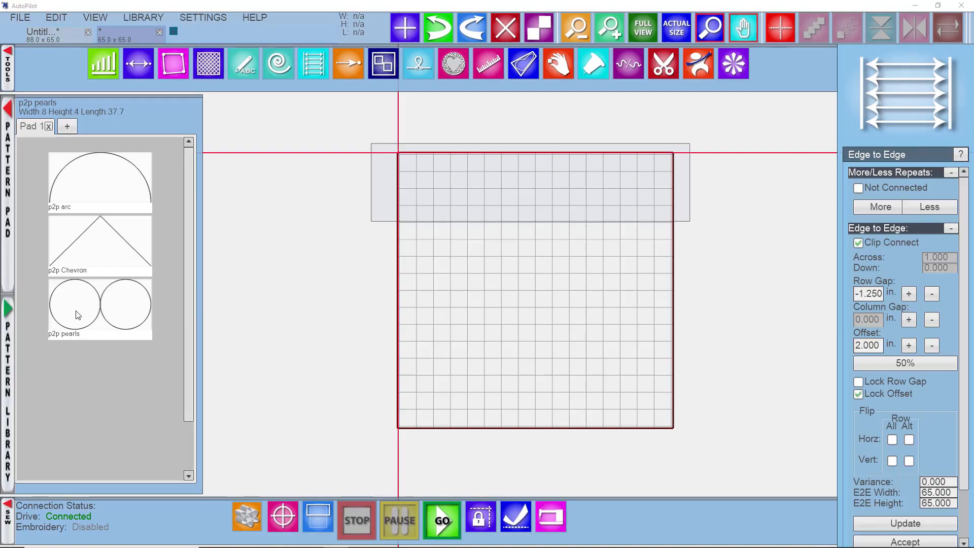
Step: Place the p2p pearls pattern in the upper part of the quilt and bring it into Edge to Edge
left_click_drag(134, 318, 484, 207)
scroll(482, 165, "up", 3)
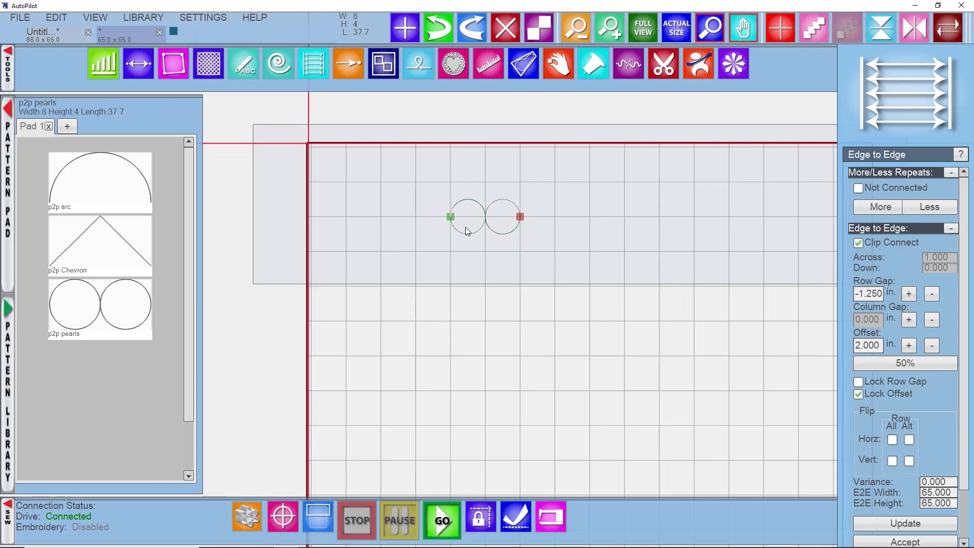
left_click(698, 64)
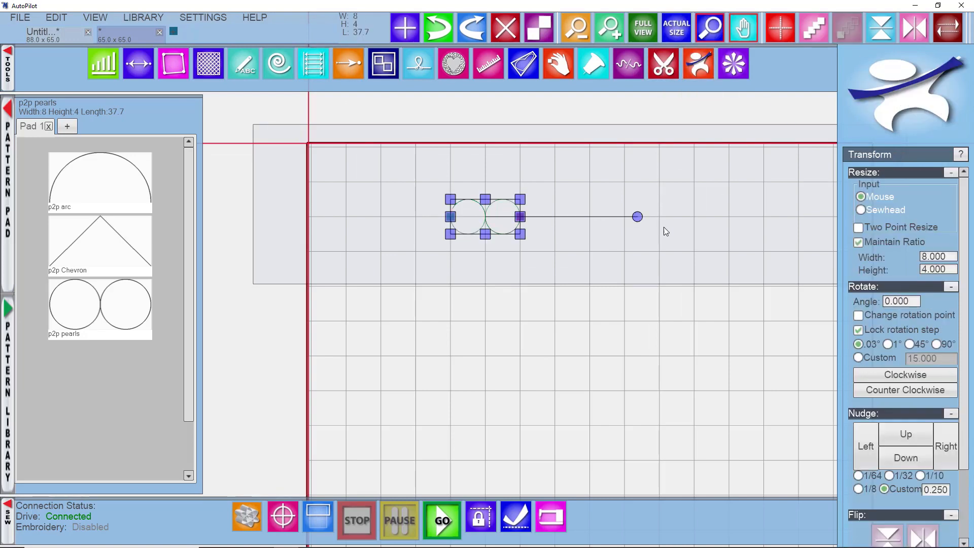
left_click(313, 64)
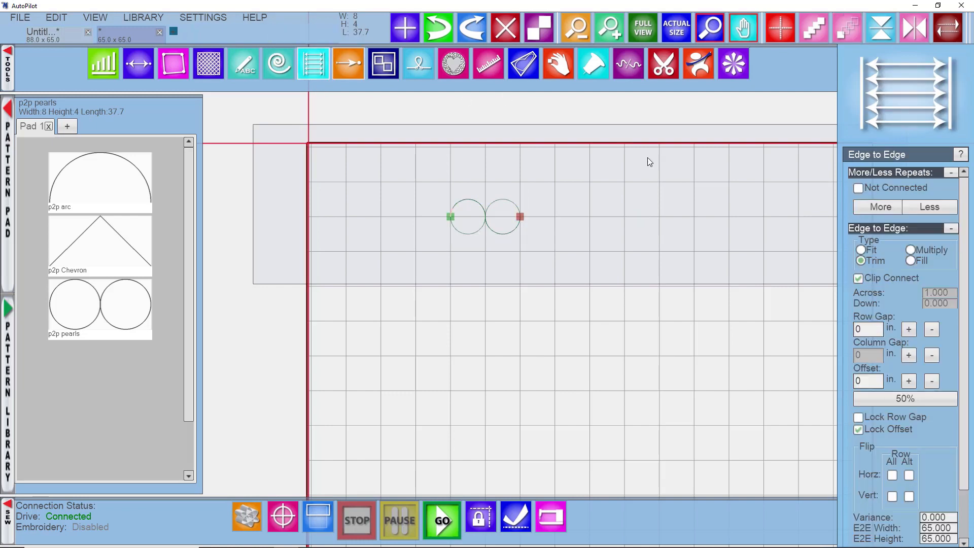
Step: Add five more connected repeats of the pearls pattern to form a row
left_click(878, 207)
left_click(877, 208)
left_click(878, 208)
left_click(878, 208)
left_click(877, 208)
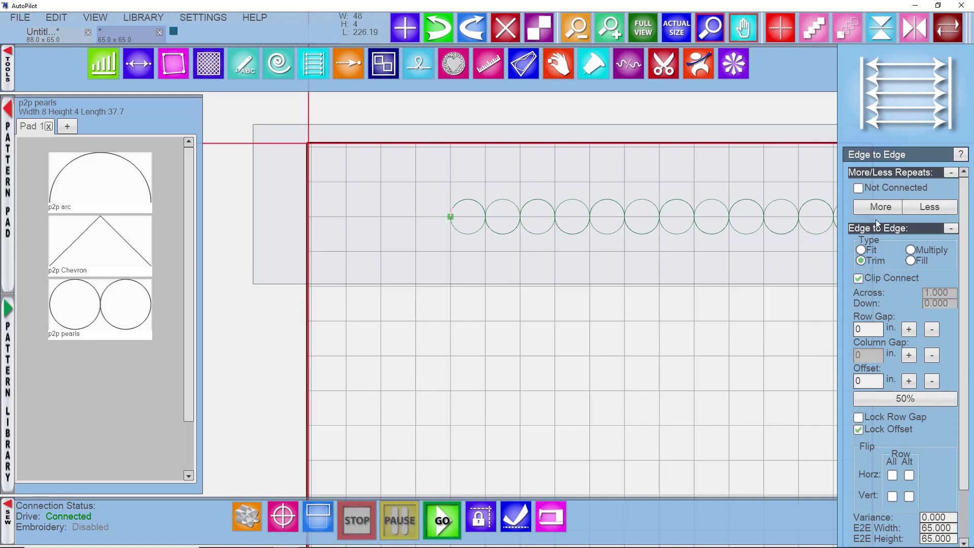
Step: Delete the row of repeated pearls from the quilt
scroll(823, 252, "down", 1)
left_click(762, 266)
scroll(746, 289, "down", 1)
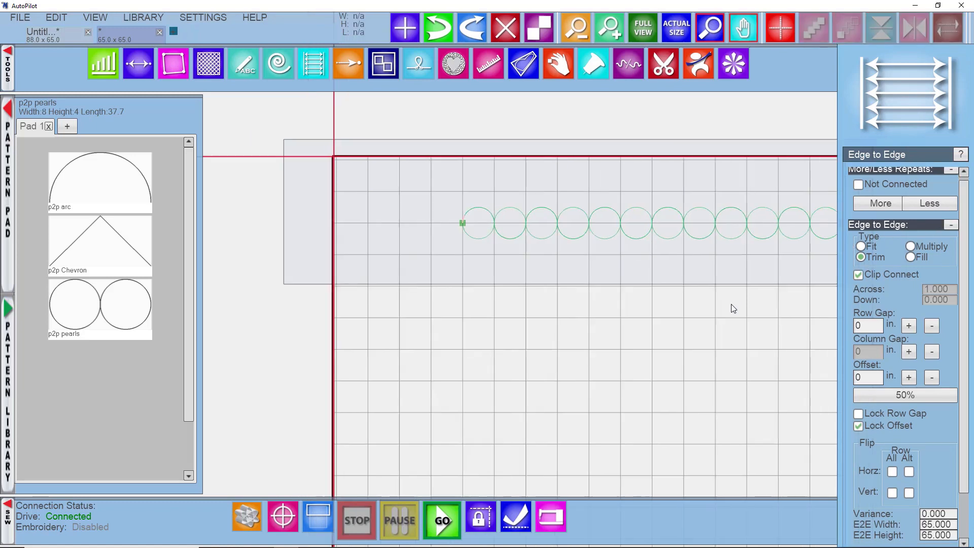
left_click_drag(733, 306, 652, 304)
left_click_drag(765, 290, 379, 163)
key("Delete")
Step: Place a fresh p2p pearls pattern on the quilt and generate a Trim edge-to-edge layout with the offset unlocked
left_click_drag(66, 302, 319, 191)
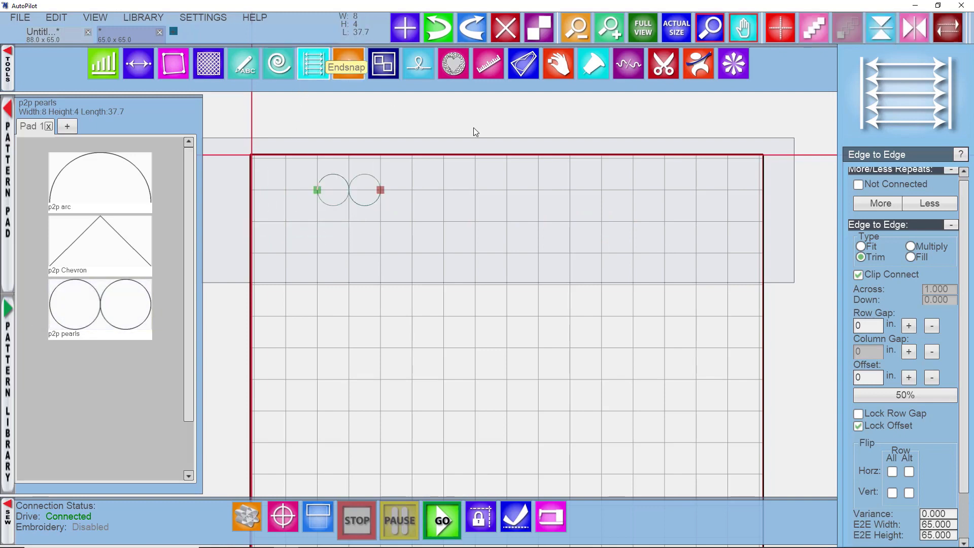
left_click(864, 247)
left_click(861, 258)
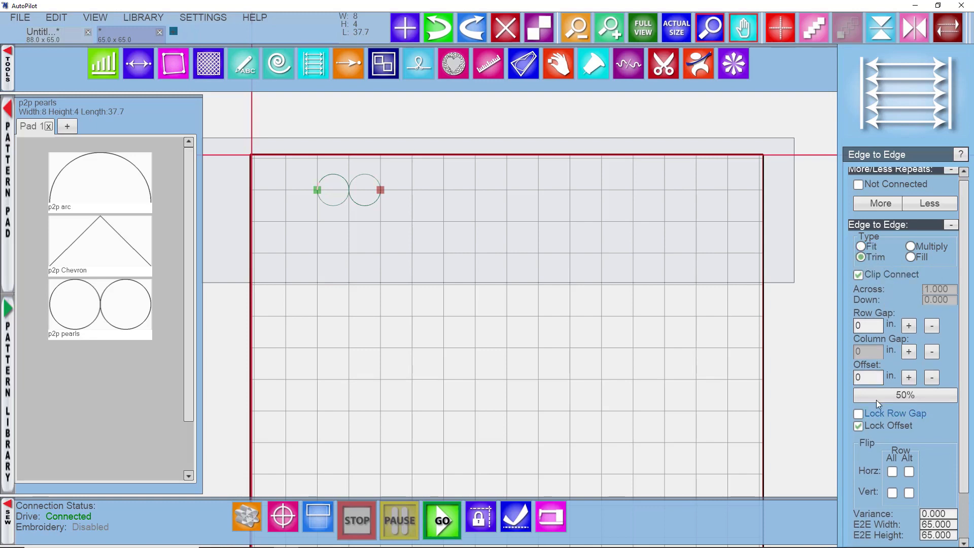
left_click(883, 425)
scroll(882, 424, "down", 4)
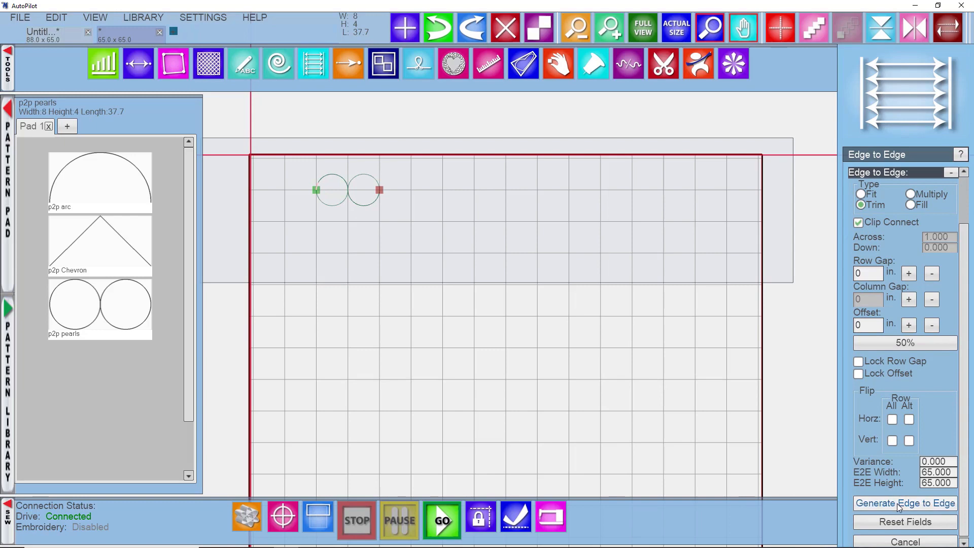
left_click(904, 503)
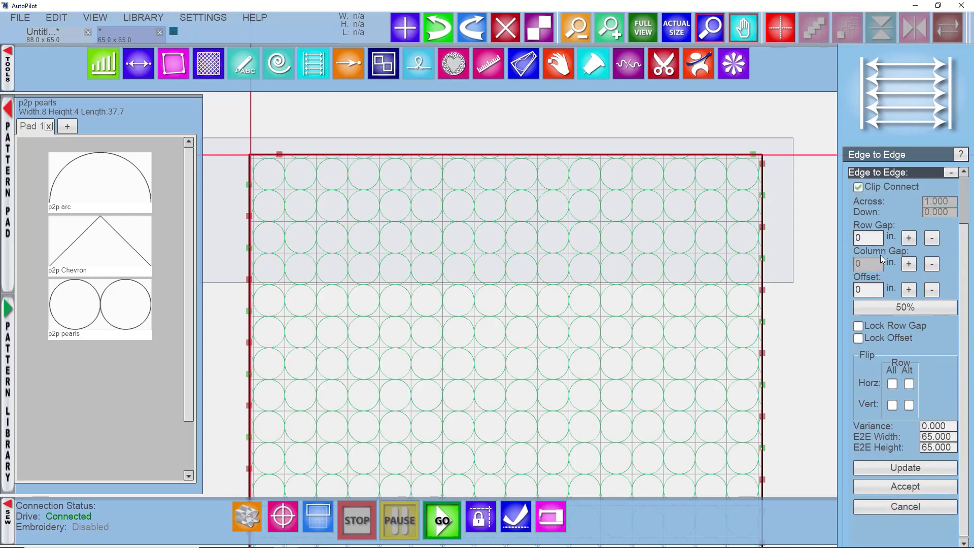
Step: Increase the pearls layout's offset to 2.25 in and step it back by one increment
left_click(908, 290)
left_click(908, 290)
left_click(908, 290)
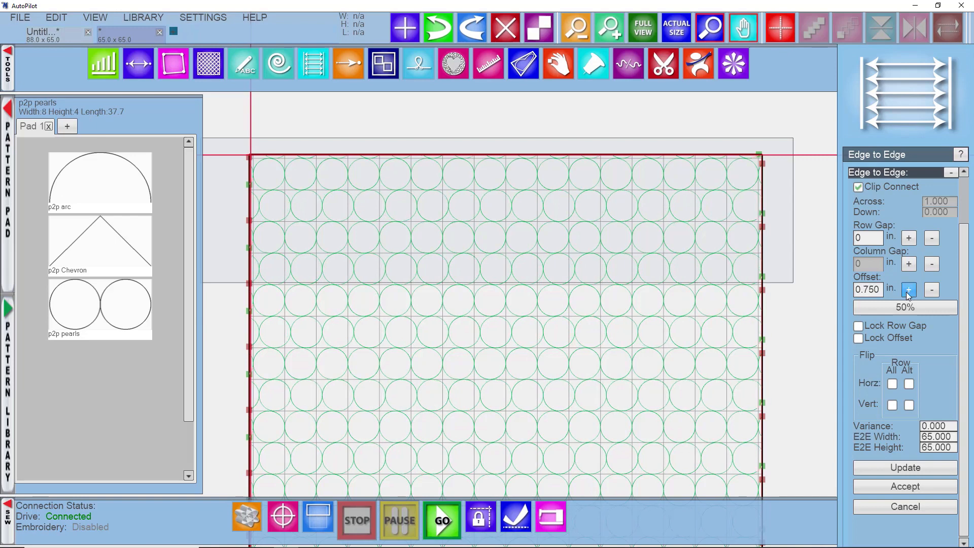
left_click(909, 290)
left_click(908, 290)
left_click(908, 290)
left_click(908, 290)
left_click(908, 290)
left_click(908, 290)
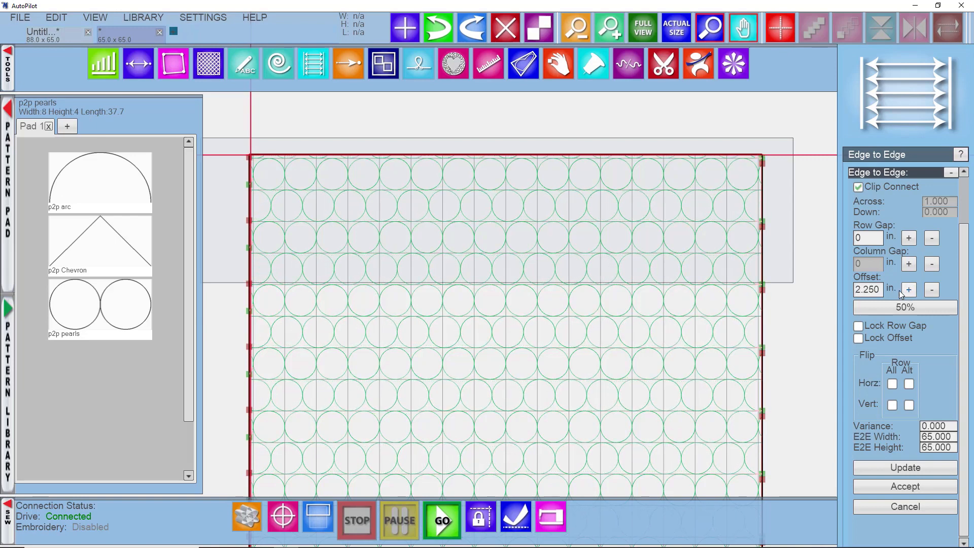
left_click(931, 289)
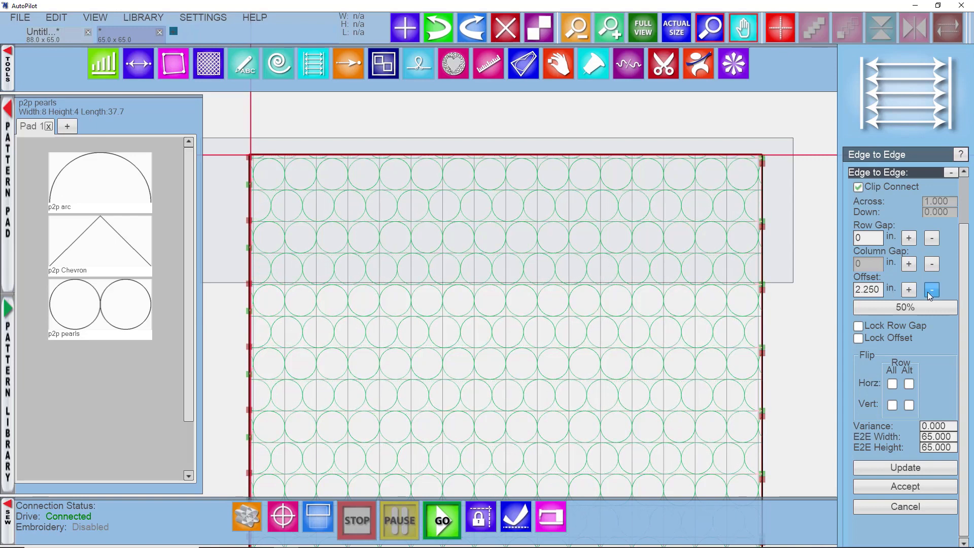
Step: Reduce the pearls layout's row gap to -1.5 in so the rows overlap
left_click(930, 242)
left_click(930, 241)
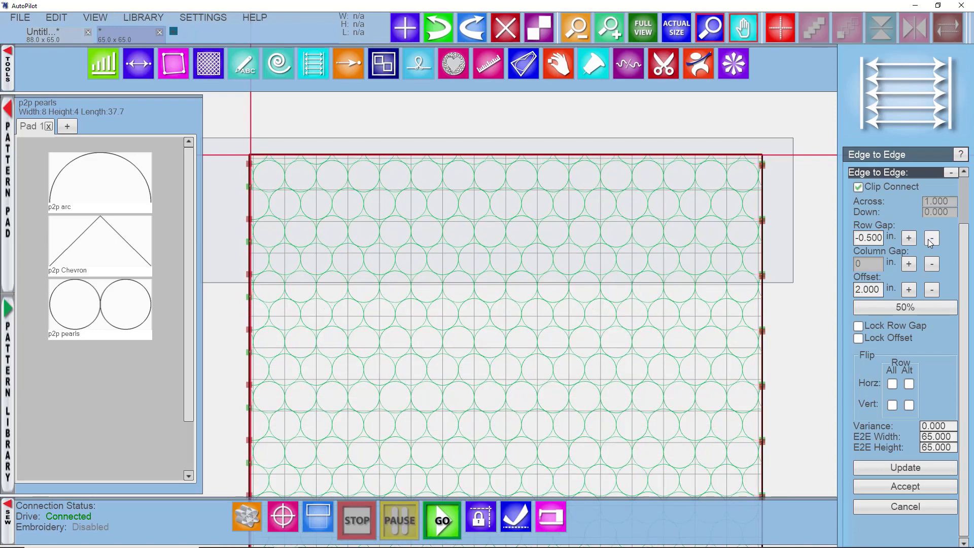
left_click(930, 241)
left_click(930, 242)
left_click(930, 241)
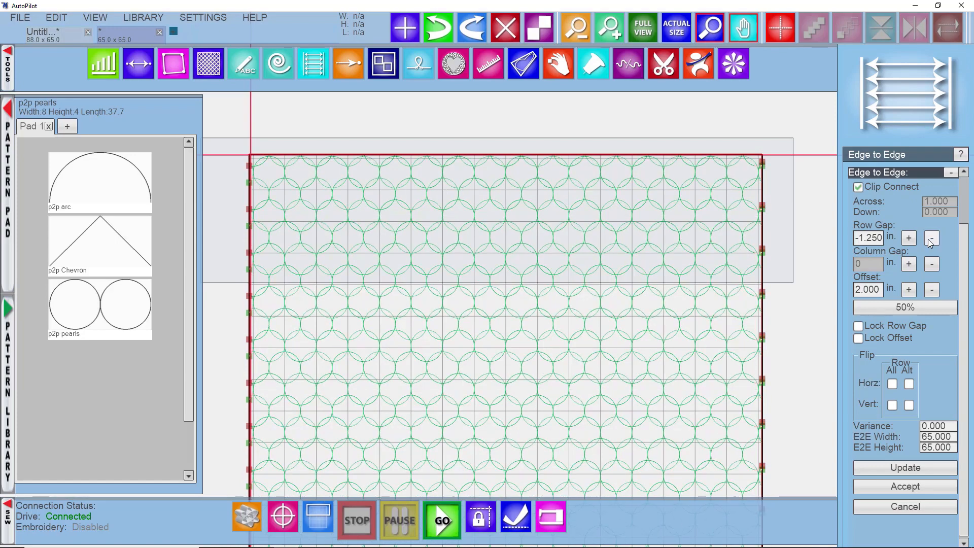
left_click(930, 241)
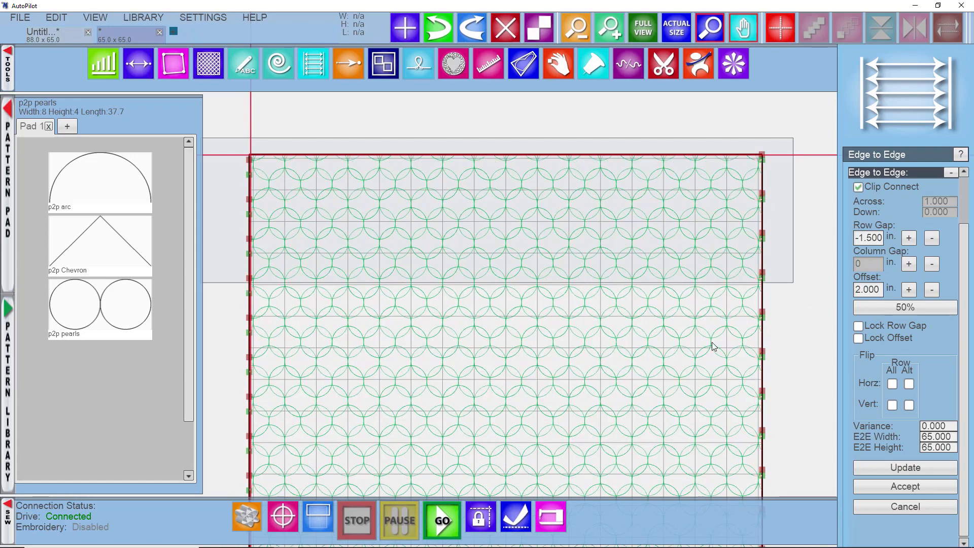
scroll(703, 360, "down", 2)
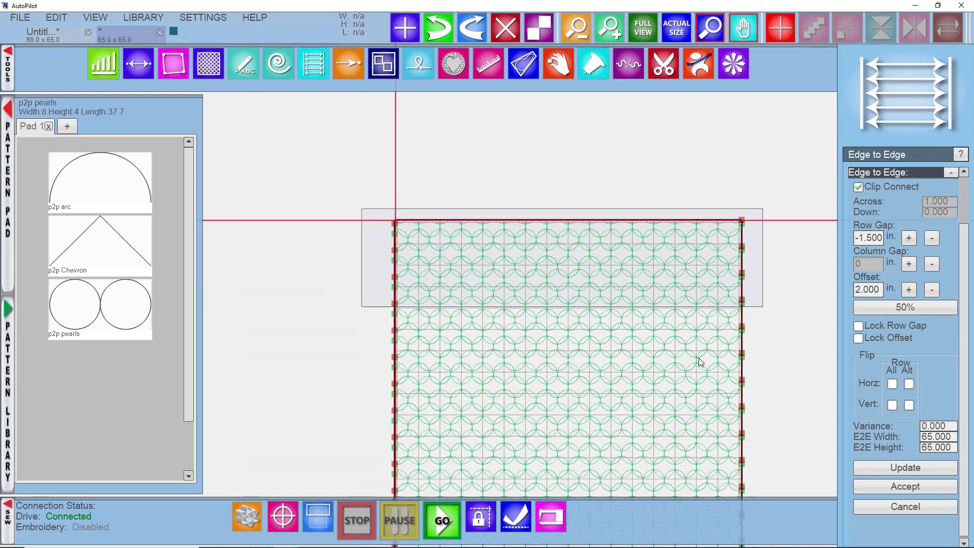
left_click_drag(719, 391, 632, 315)
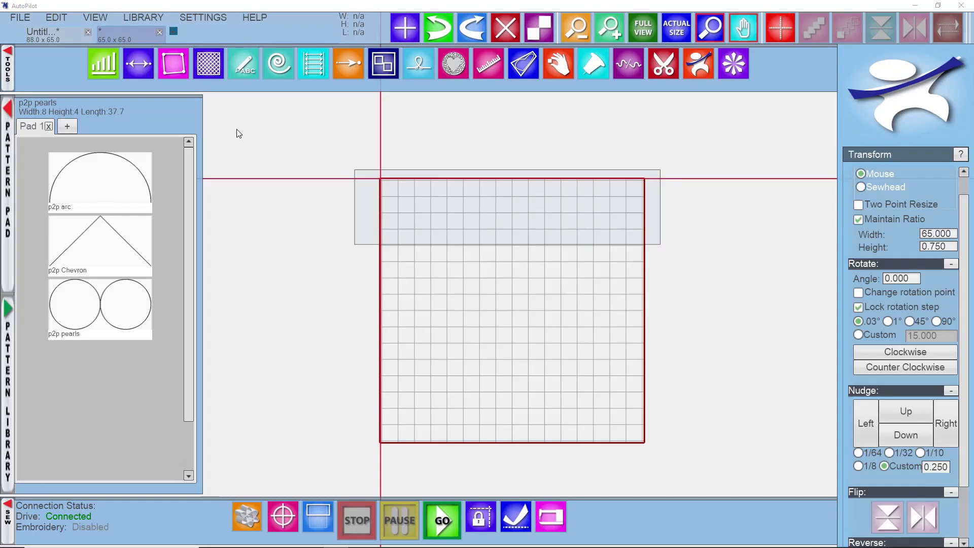
Step: Draw an S-shaped curve on the empty quilt from two connected arcs bulging in opposite directions, 8 in wide and 2 in high overall
left_click(249, 65)
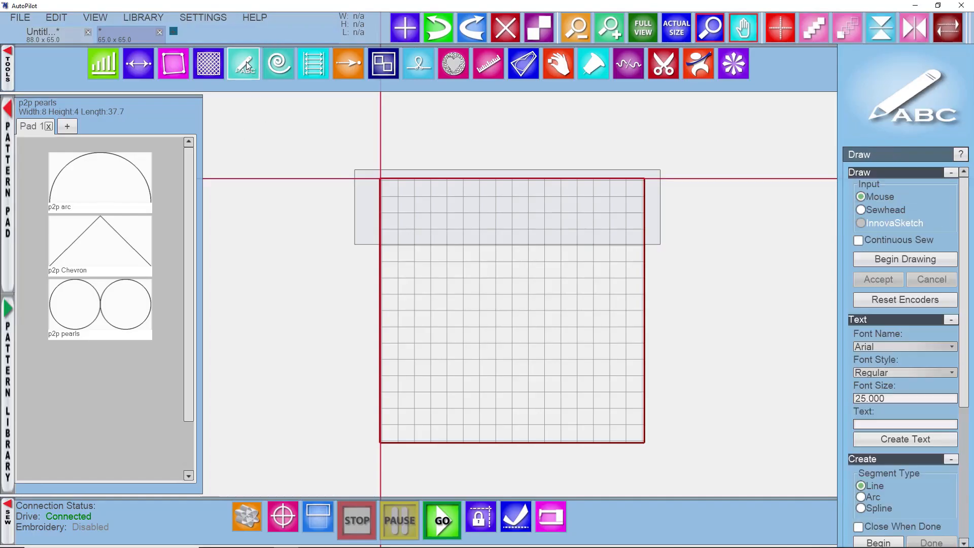
left_click(203, 17)
left_click(238, 89)
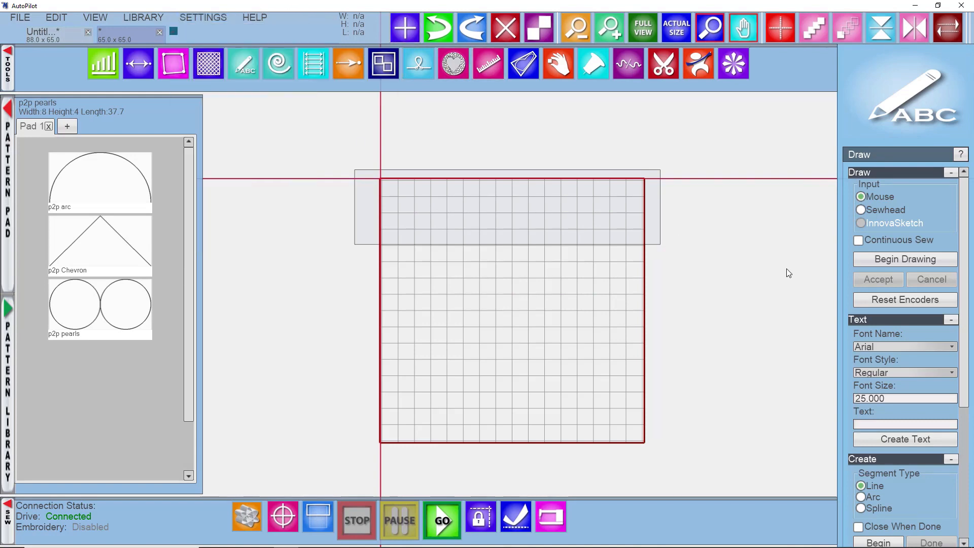
scroll(486, 195, "up", 3)
scroll(484, 201, "up", 1)
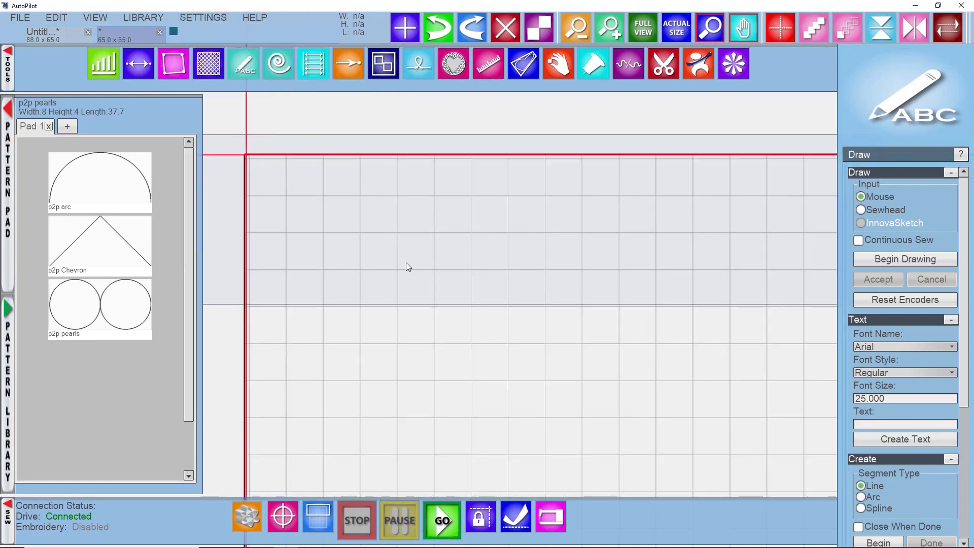
left_click_drag(405, 263, 683, 345)
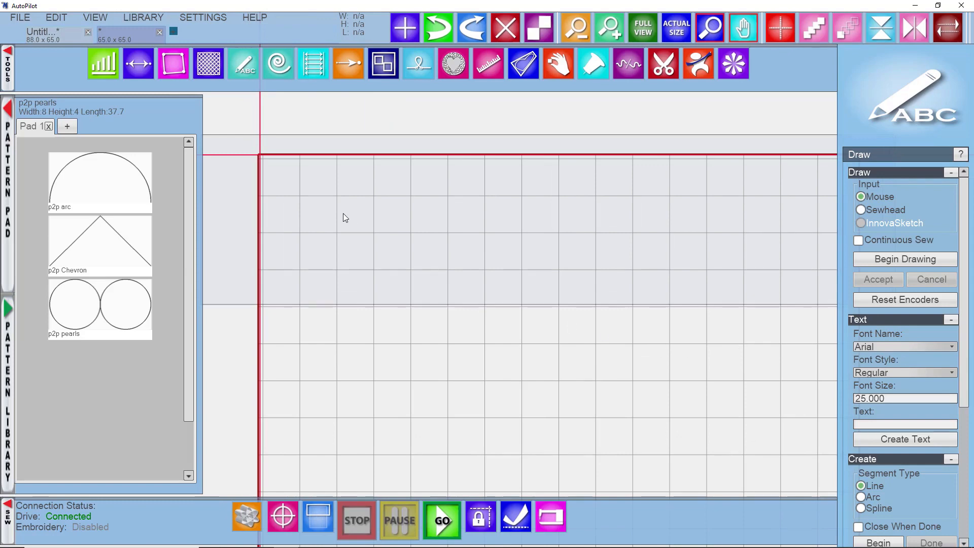
scroll(443, 248, "up", 3)
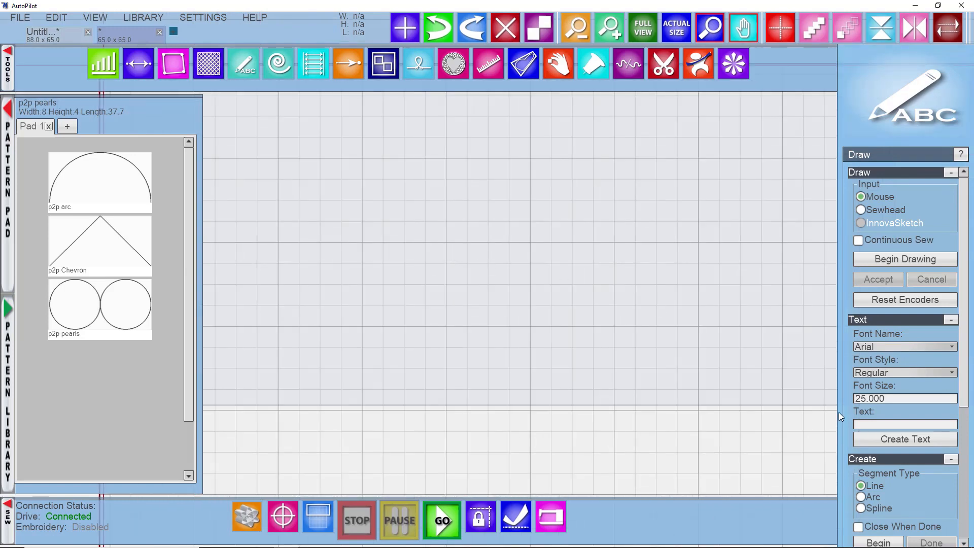
scroll(849, 416, "down", 2)
left_click(860, 442)
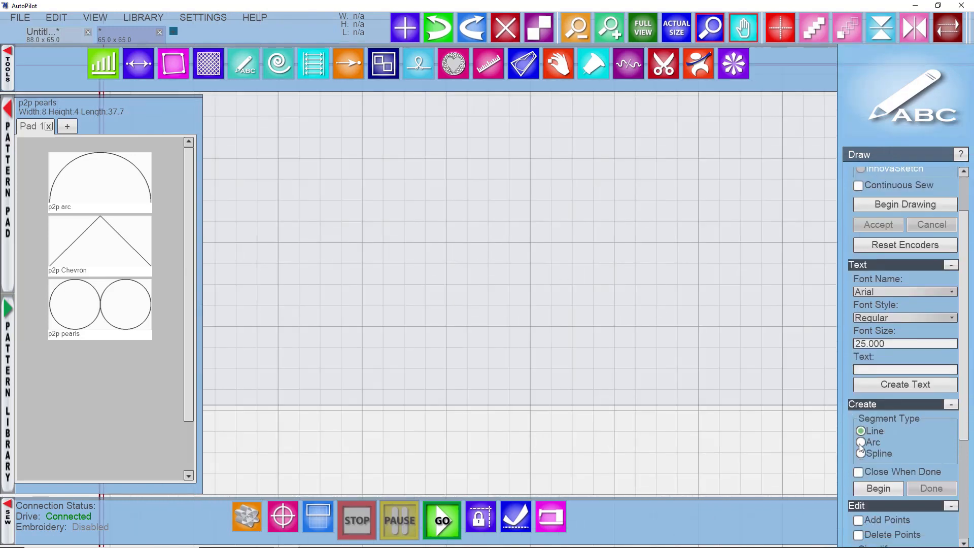
left_click(873, 489)
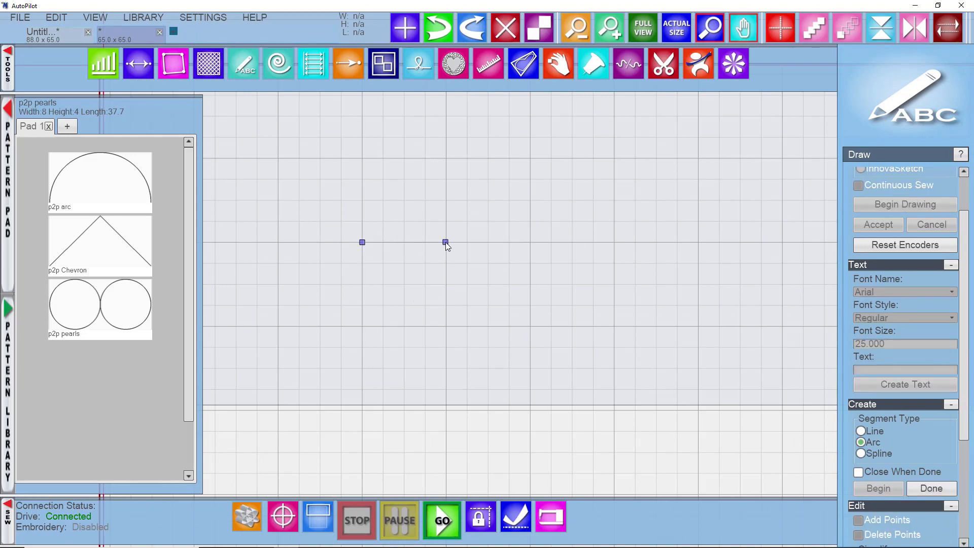
left_click(446, 242)
left_click(403, 221)
left_click(530, 242)
right_click(490, 261)
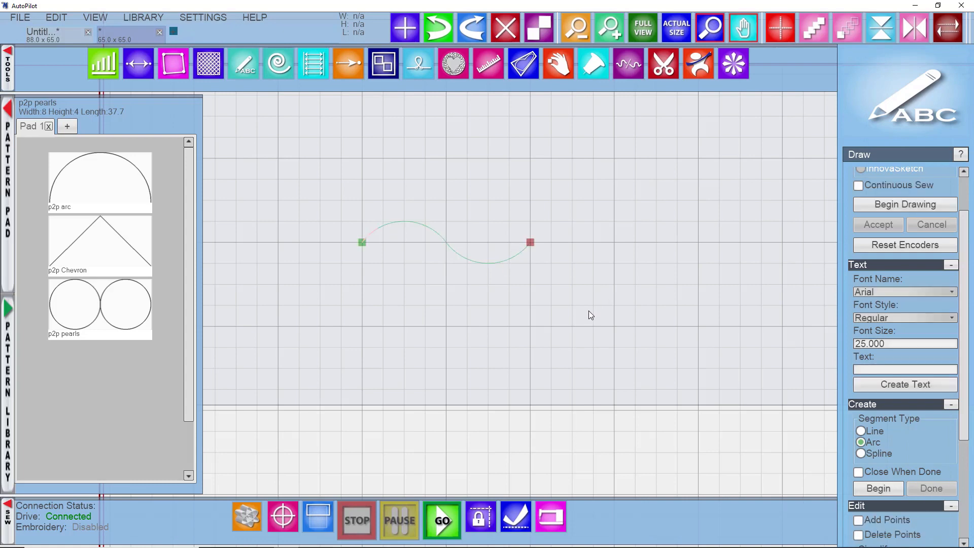
scroll(589, 311, "down", 2)
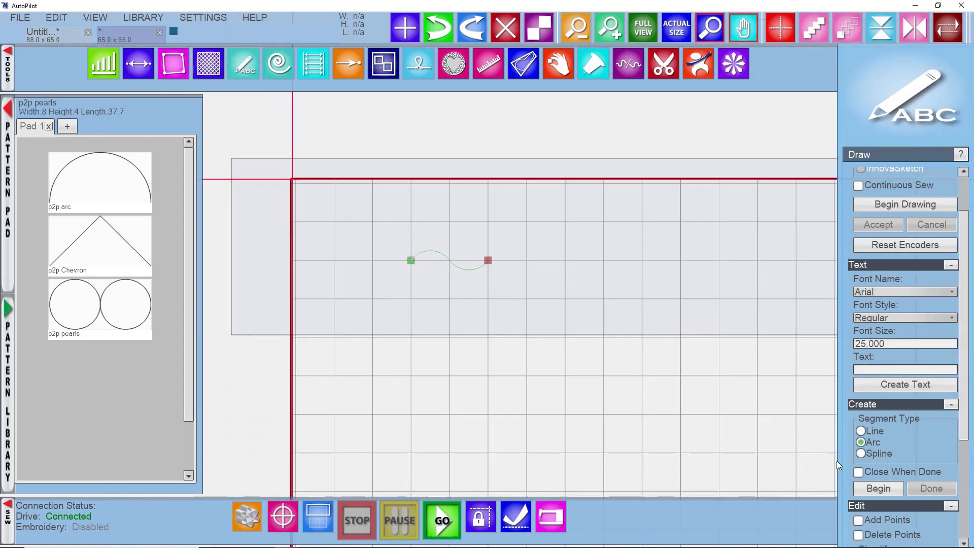
scroll(827, 476, "down", 1)
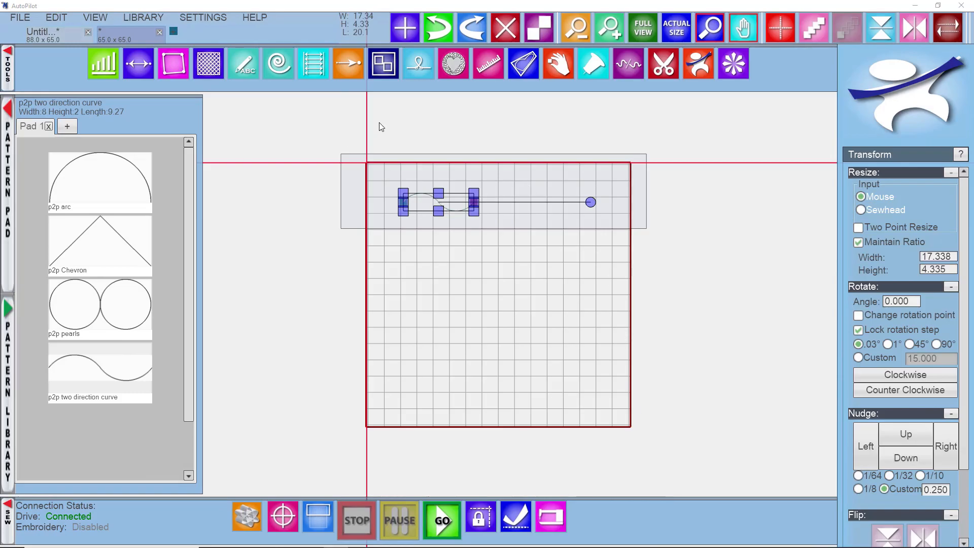
Step: Generate a Trim edge-to-edge layout from the p2p two direction curve pattern
left_click(312, 63)
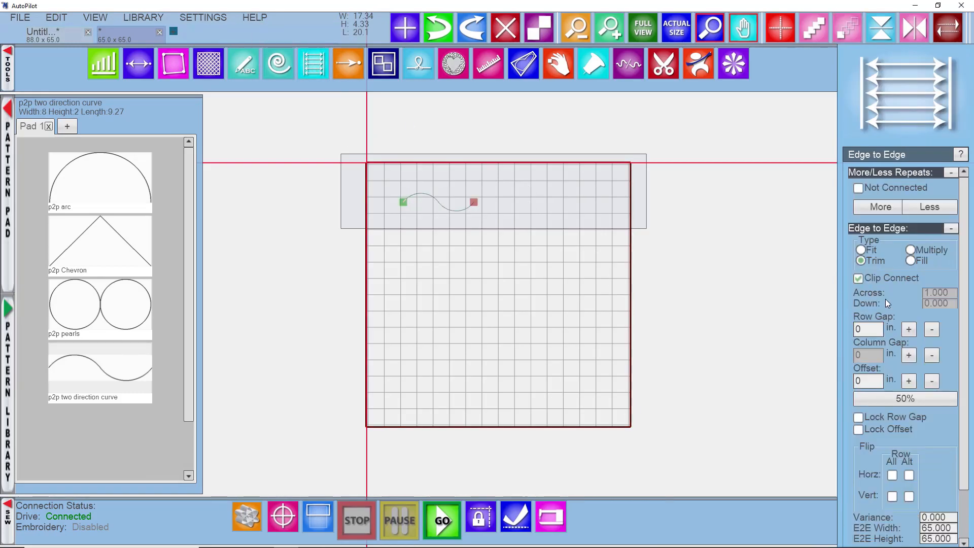
scroll(884, 299, "down", 2)
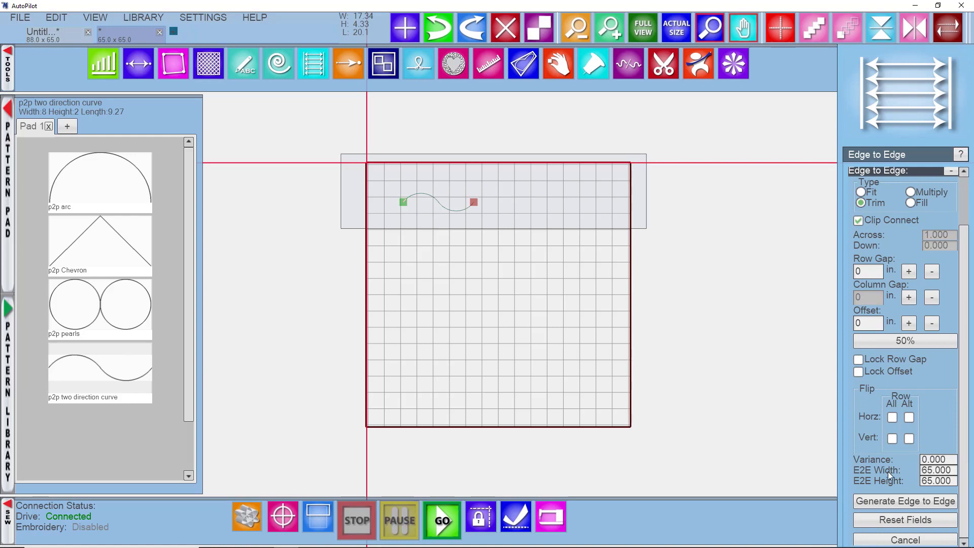
left_click(884, 501)
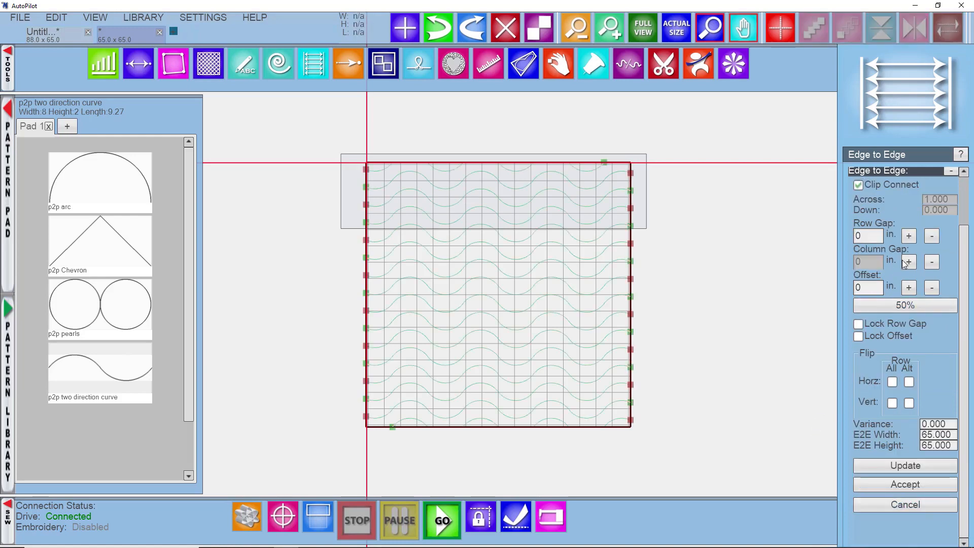
Step: Try a row gap of -2.75 in on the curve layout and raise its offset in increments to at least 4.75 in
left_click(931, 236)
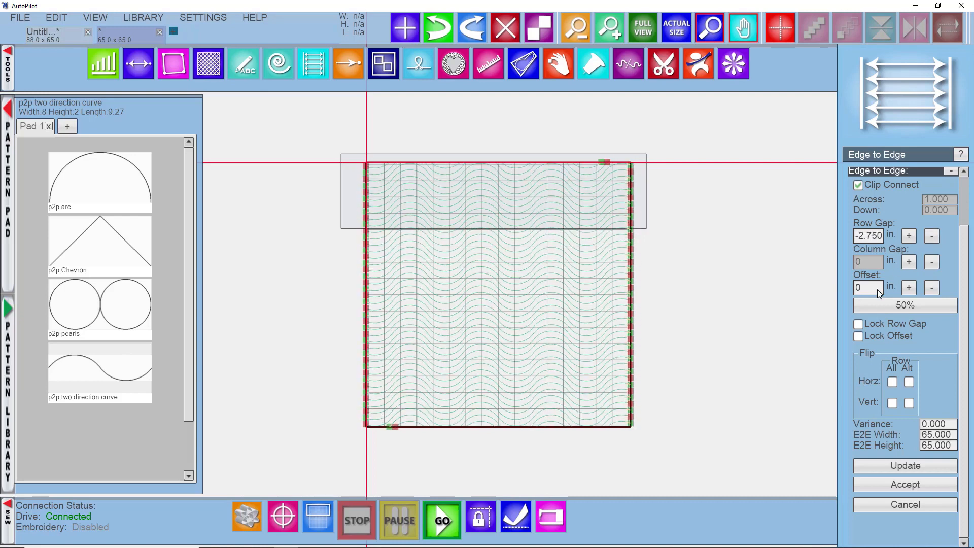
left_click(908, 288)
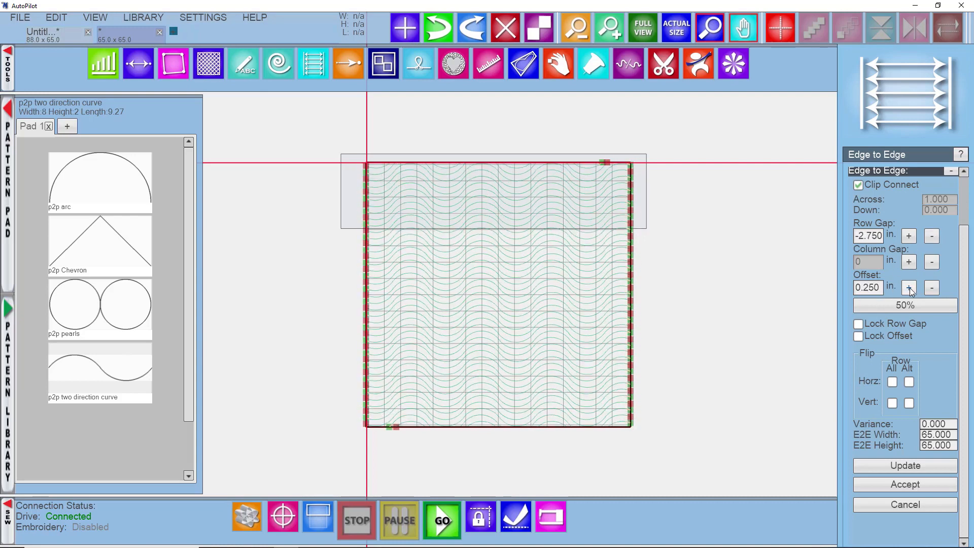
left_click(909, 287)
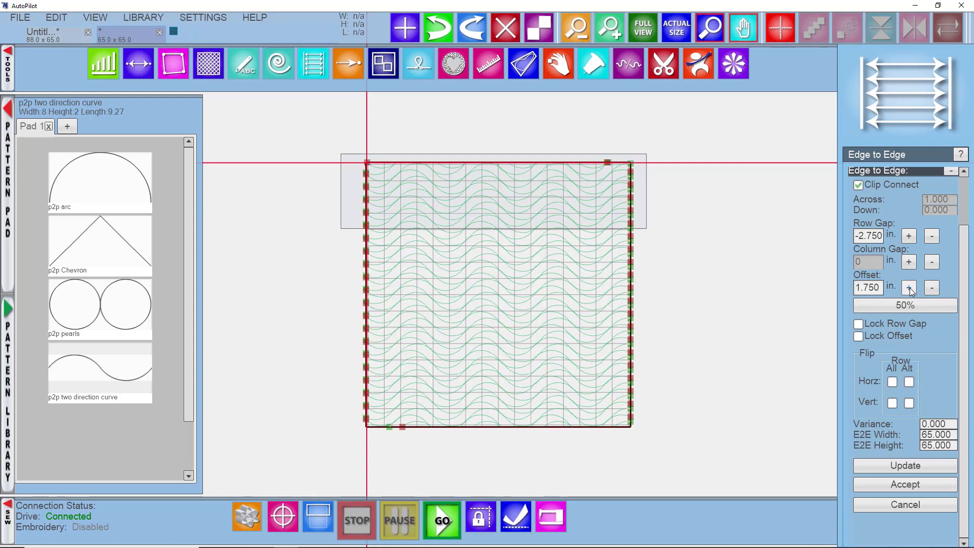
left_click(908, 288)
left_click(908, 288)
left_click(908, 288)
left_click(908, 287)
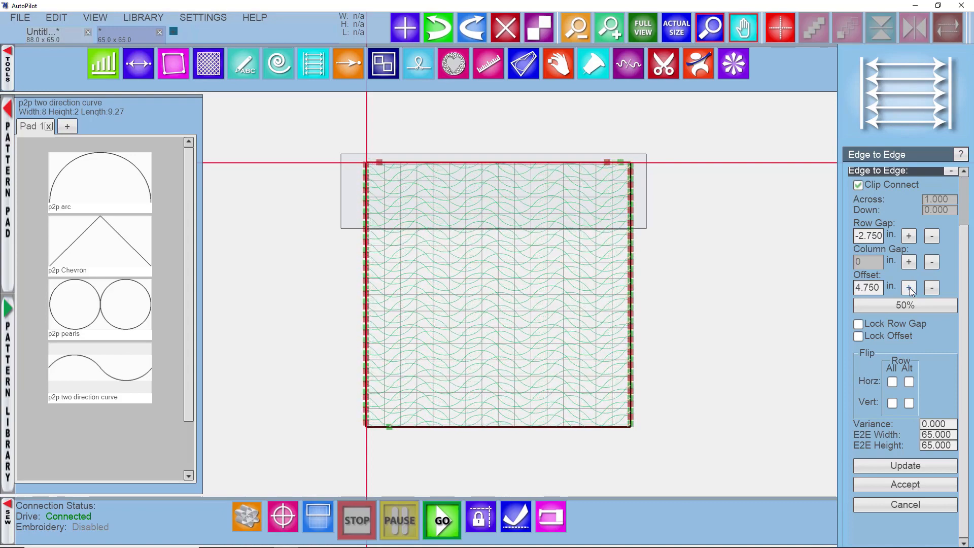
left_click(908, 287)
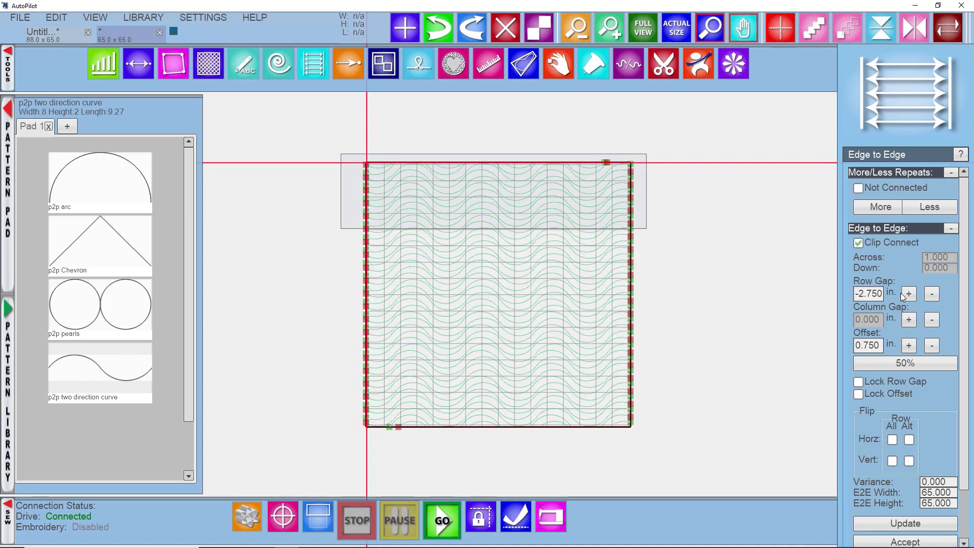
Step: Undo the offset and row gap changes and the generated edge-to-edge layout, back to the single curve
key("ctrl+z")
key("ctrl+z")
key("ctrl+z")
key("ctrl+z")
key("ctrl+z")
key("ctrl+z")
key("ctrl+z")
key("ctrl+z")
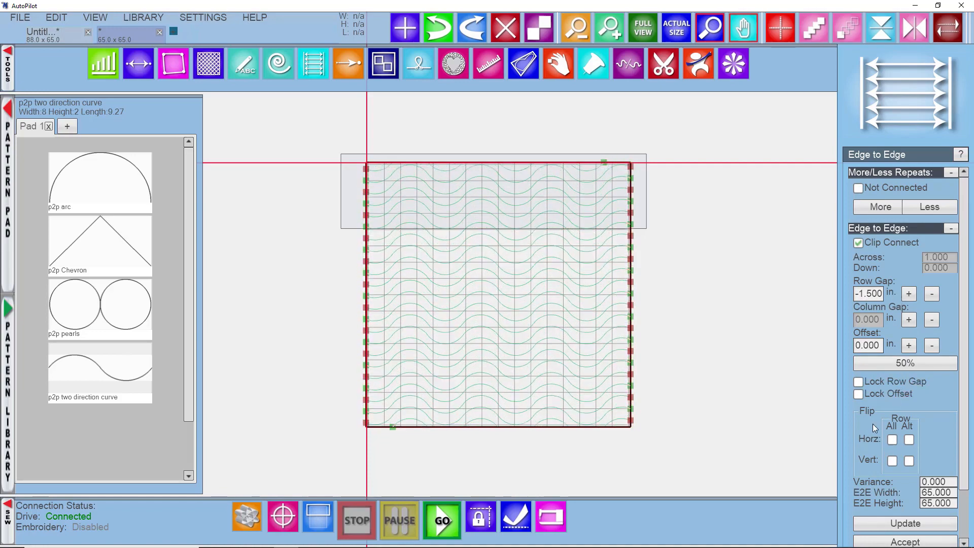
key("ctrl+z")
key("ctrl+z")
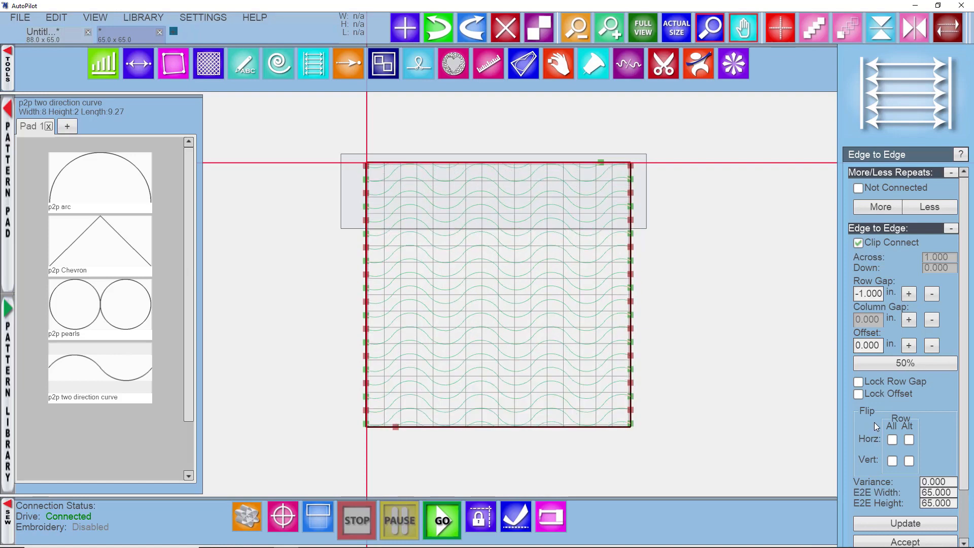
key("ctrl+z")
key("ctrl+z")
key("ctrl+z")
key("ctrl+z")
key("ctrl+z")
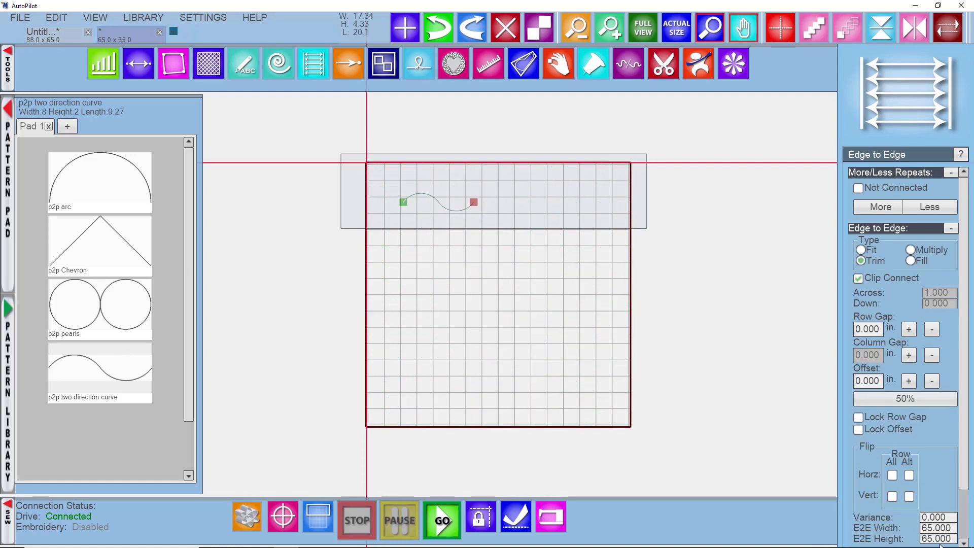
Step: Generate the curve's Trim edge-to-edge layout again and update it with alternate rows flipped vertically
scroll(899, 397, "down", 2)
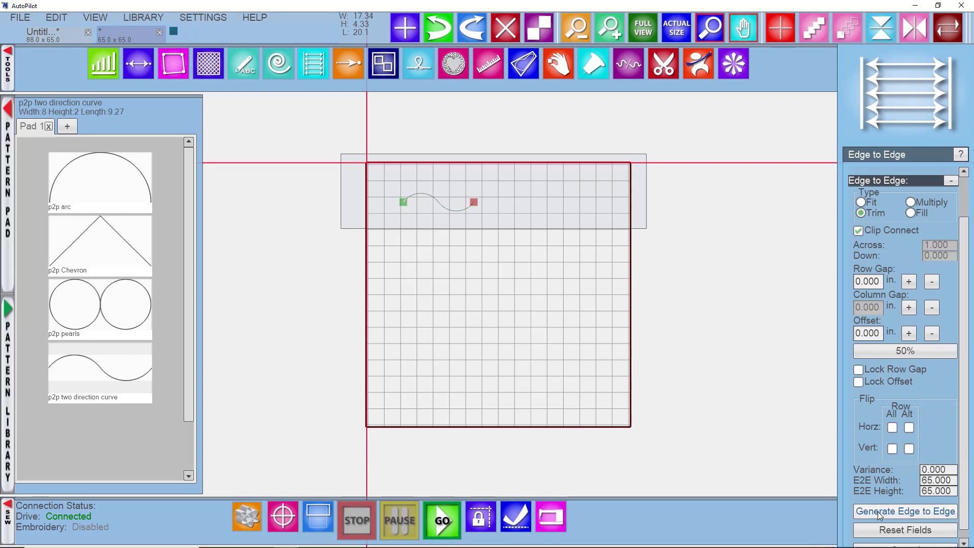
left_click(877, 511)
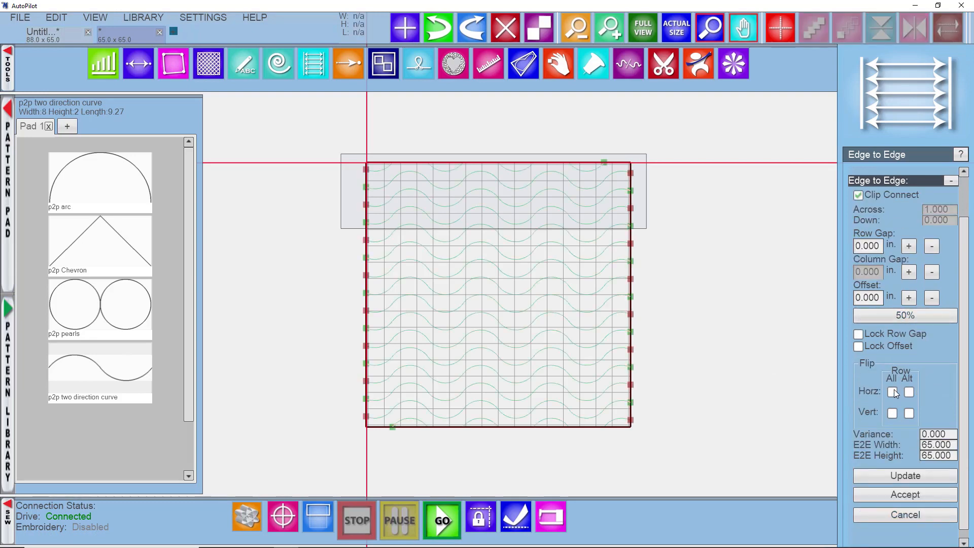
left_click(909, 413)
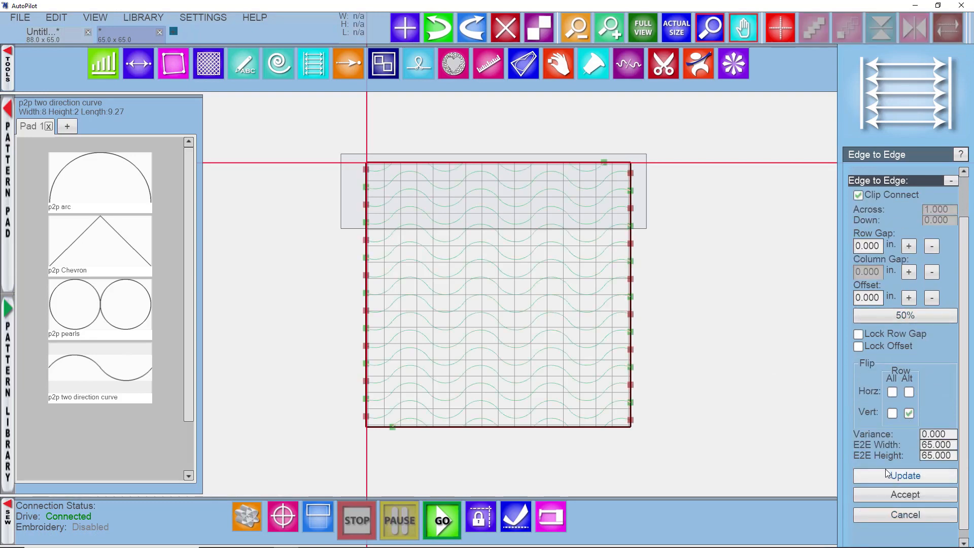
left_click(885, 475)
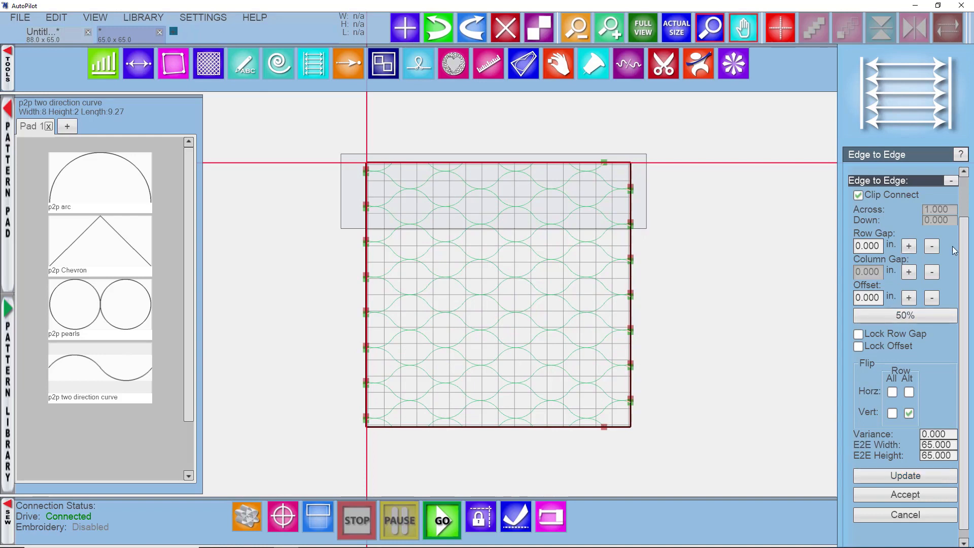
Step: Reduce the flipped curve layout's row gap to -2 in
left_click(931, 246)
left_click(930, 246)
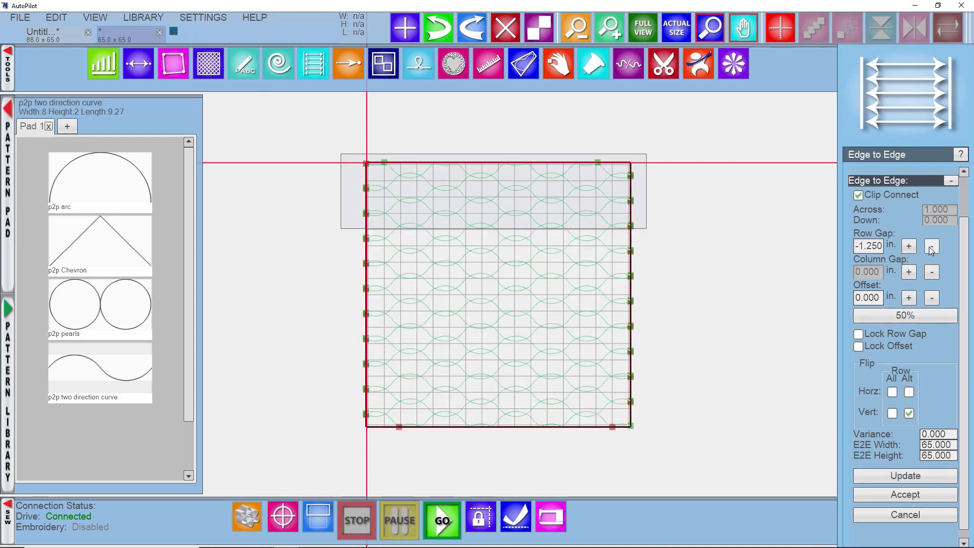
left_click(931, 247)
left_click(931, 247)
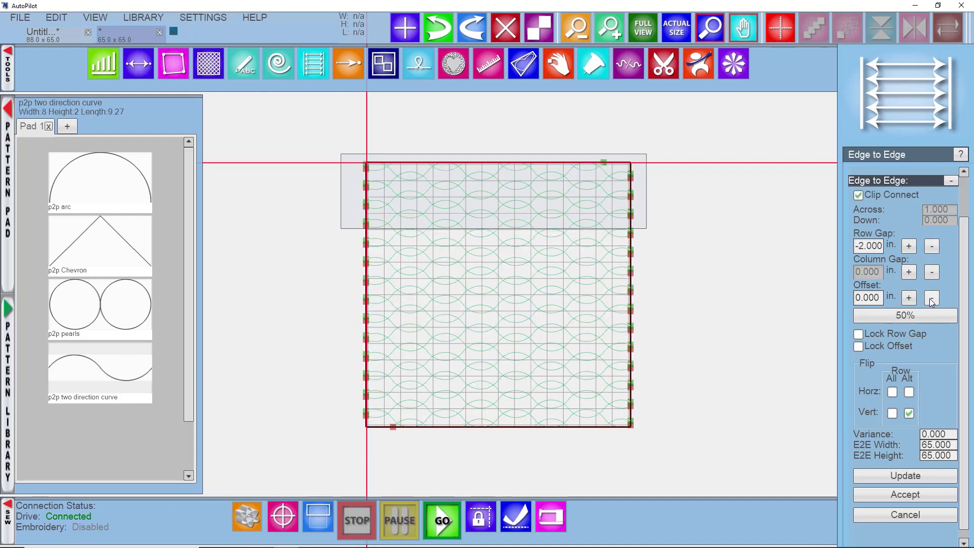
Step: Increase the flipped curve layout's offset to 5.25 in
left_click(908, 298)
left_click(908, 299)
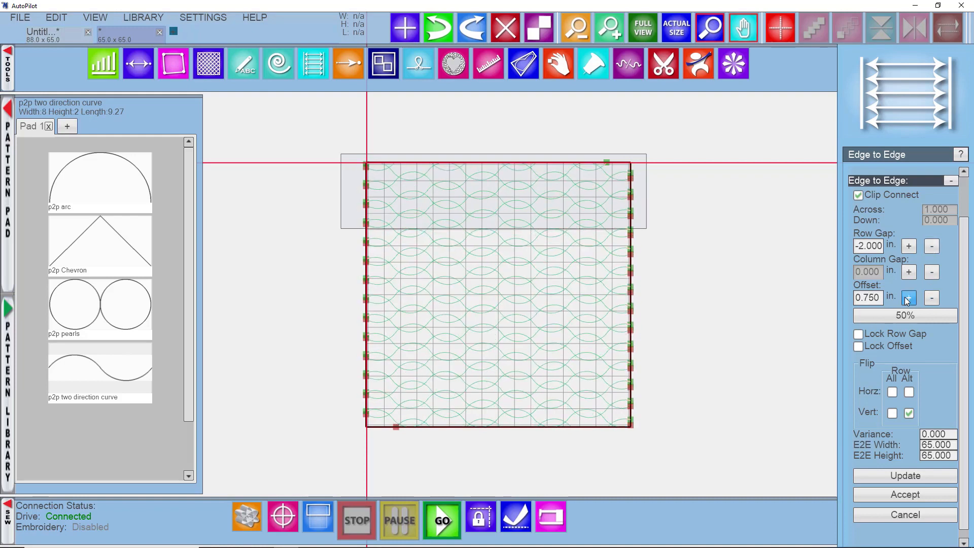
left_click(908, 299)
left_click(908, 298)
left_click(908, 298)
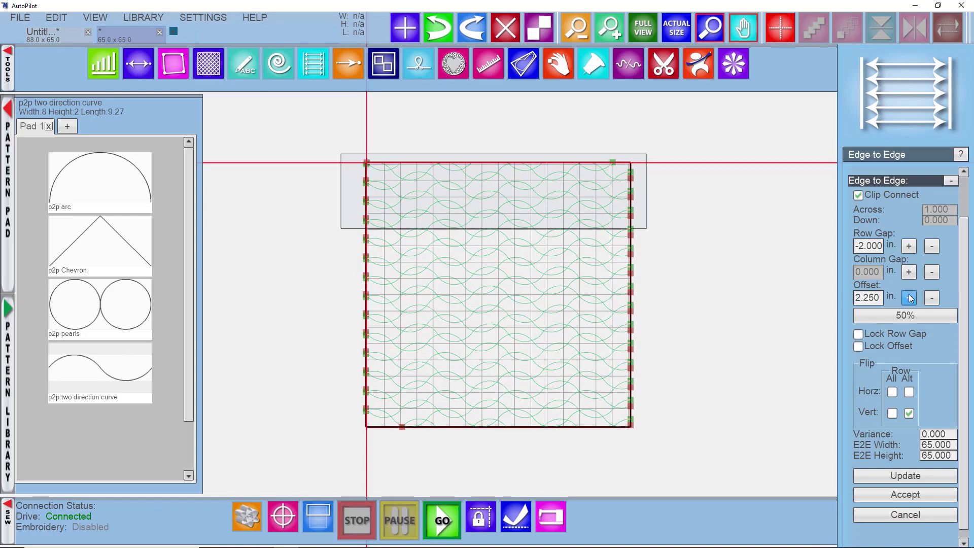
left_click(908, 298)
left_click(908, 299)
left_click(908, 298)
left_click(908, 298)
left_click(908, 298)
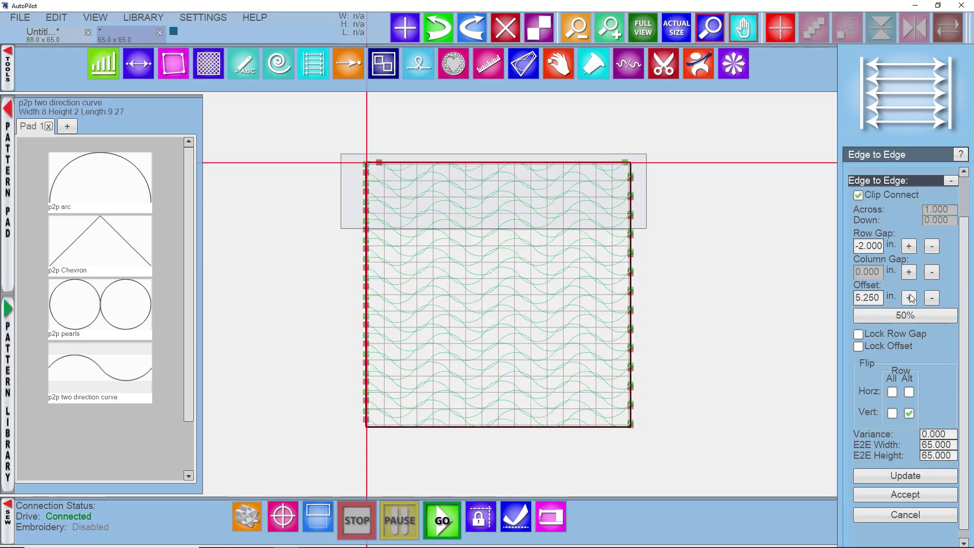
Step: Increase the flipped curve layout's offset to 6.75 in and accept the edge-to-edge layout
left_click(908, 298)
left_click(908, 298)
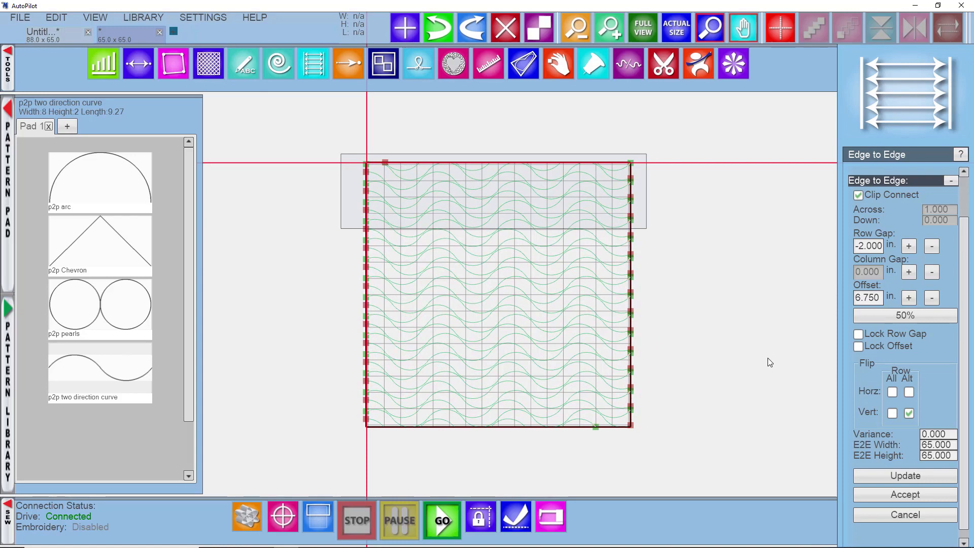
left_click(904, 496)
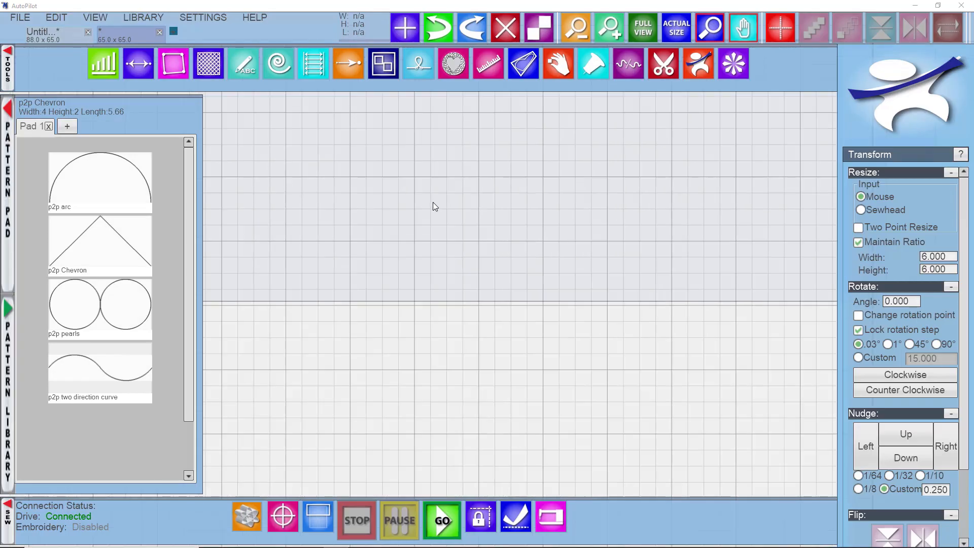
Step: Draw a five-pointed star from continuous line segments, about 5 in wide and 7 in high, starting at its left point and ending at its right point
scroll(434, 205, "up", 2)
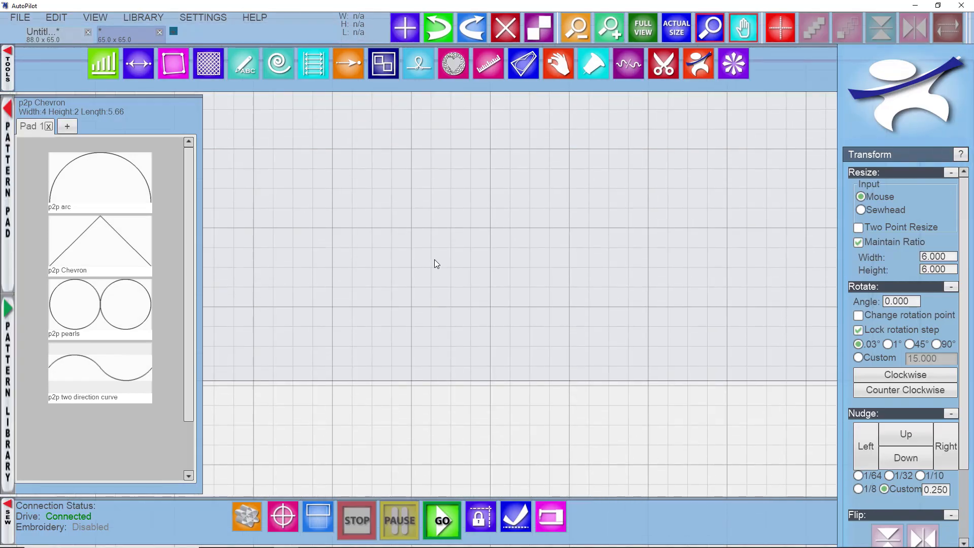
left_click(242, 63)
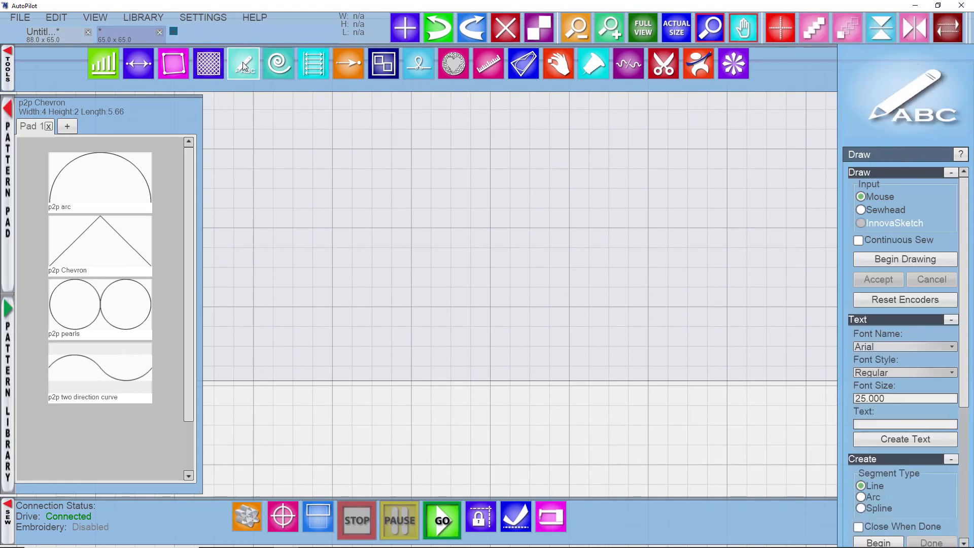
scroll(880, 441, "down", 3)
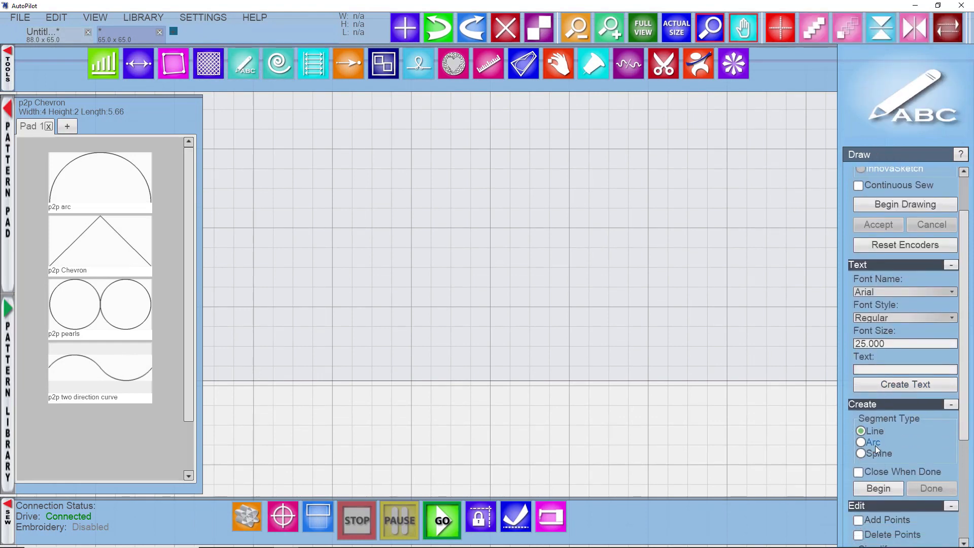
left_click(872, 489)
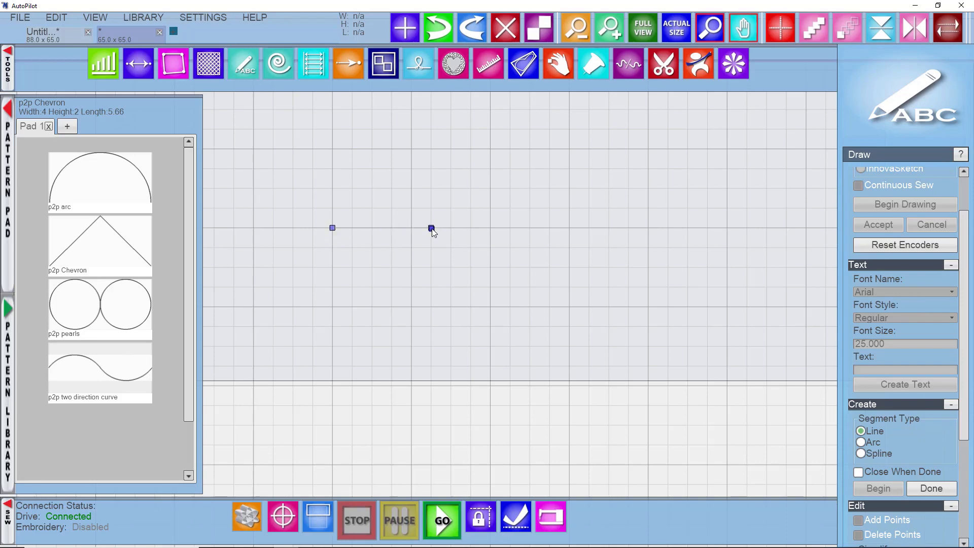
left_click(431, 228)
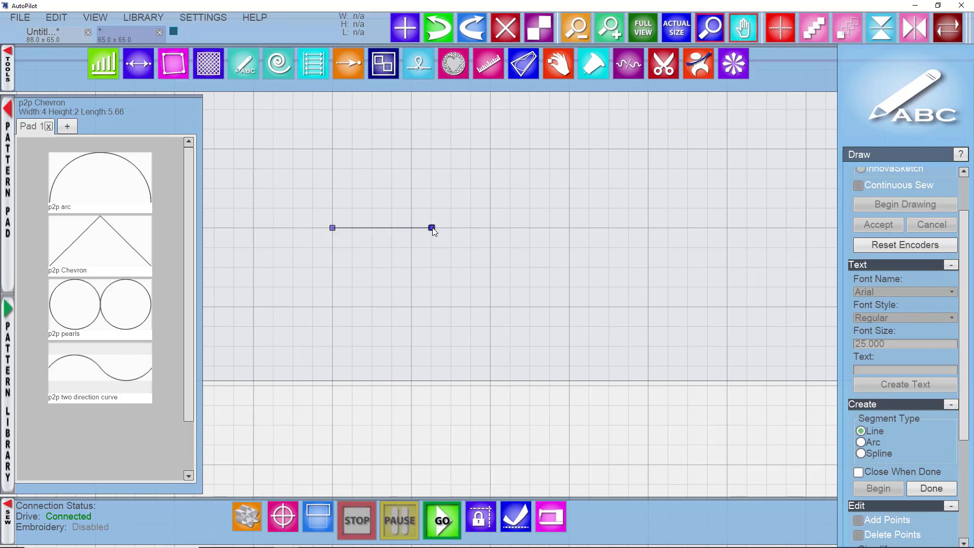
left_click(334, 306)
left_click(392, 174)
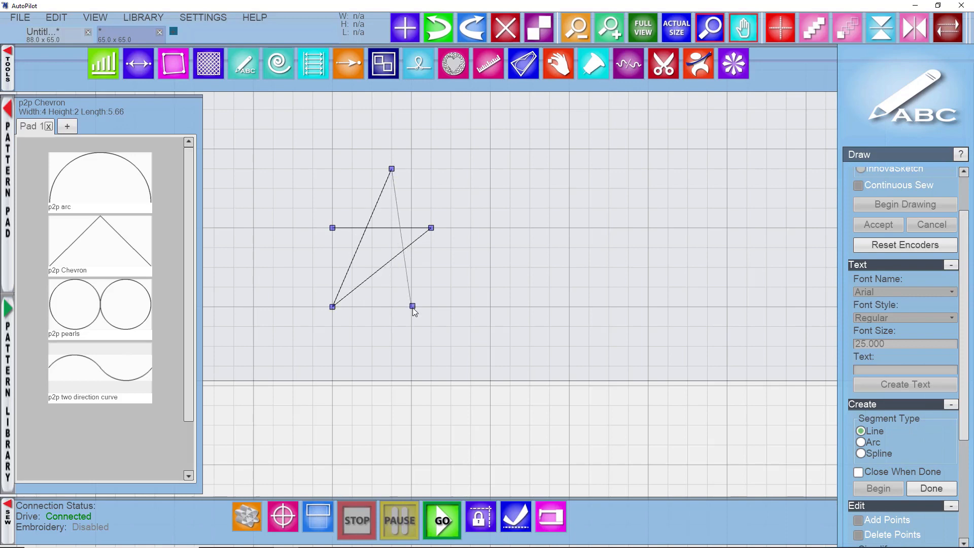
left_click(436, 308)
left_click(333, 229)
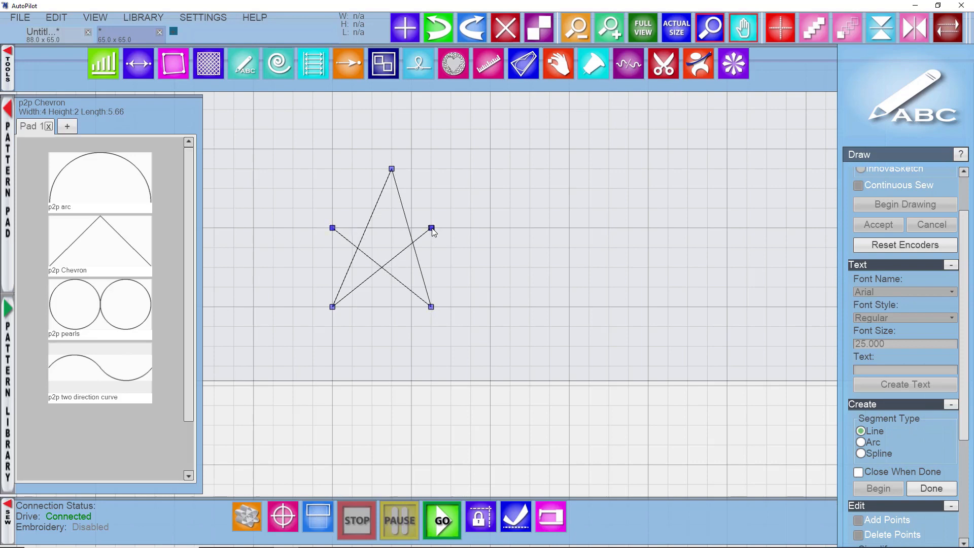
left_click(432, 229)
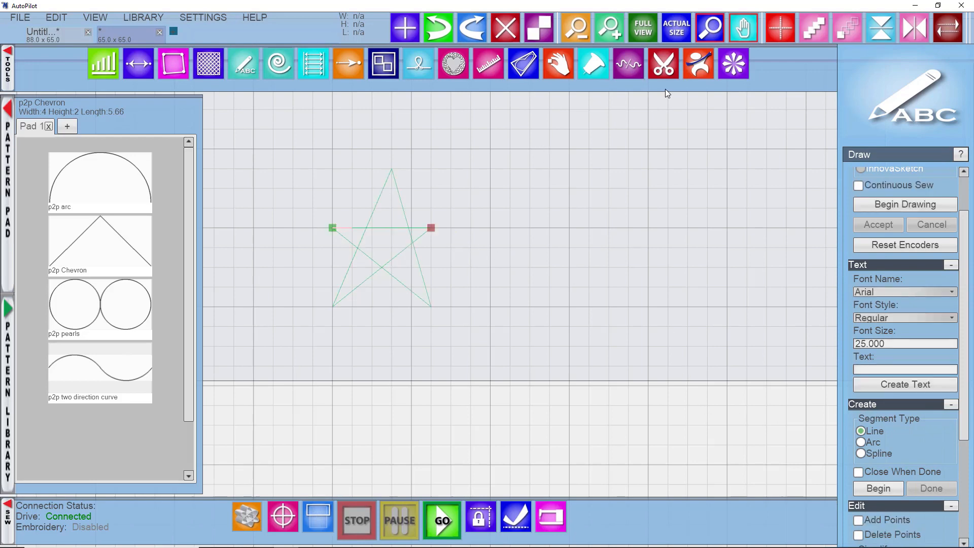
Step: Select the star and generate a Trim edge-to-edge layout from it
left_click(313, 64)
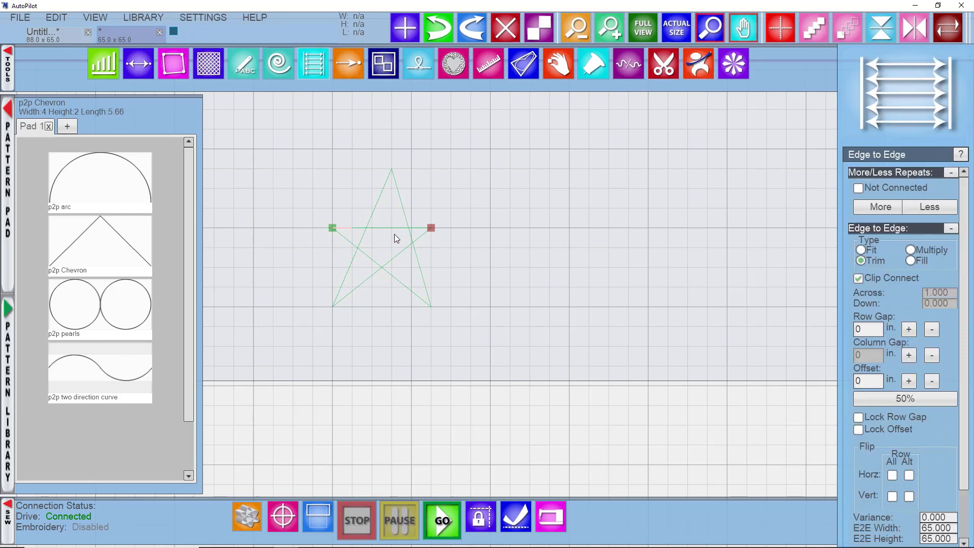
left_click(698, 64)
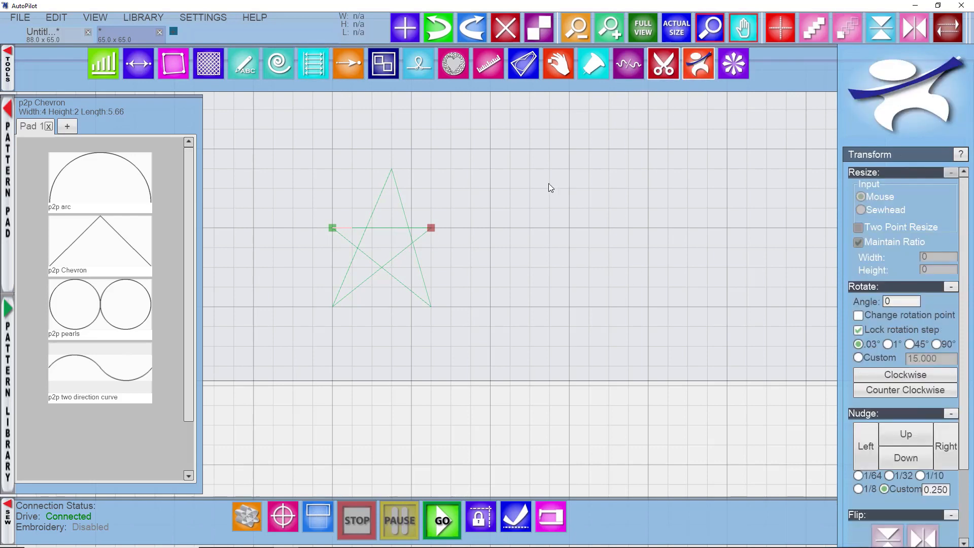
left_click(399, 238)
left_click(313, 66)
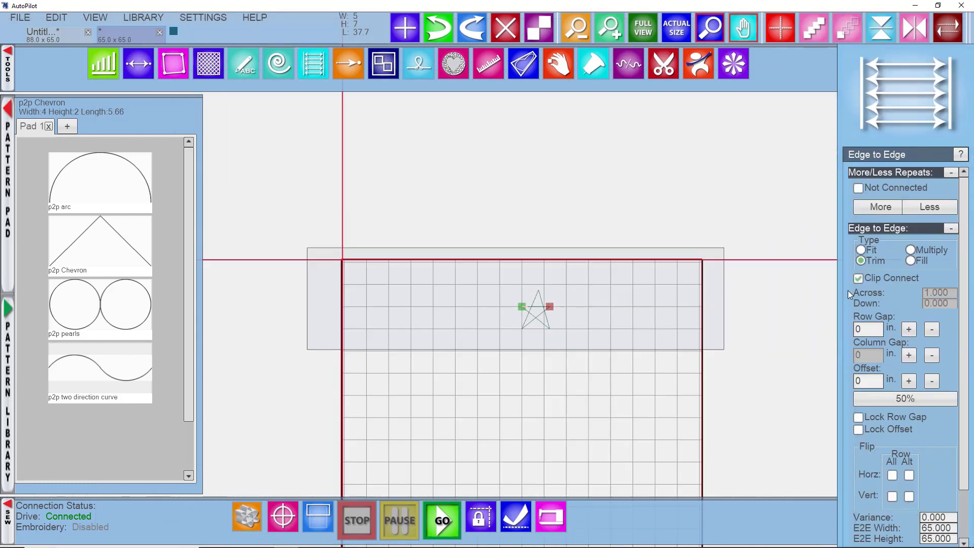
scroll(877, 413, "down", 3)
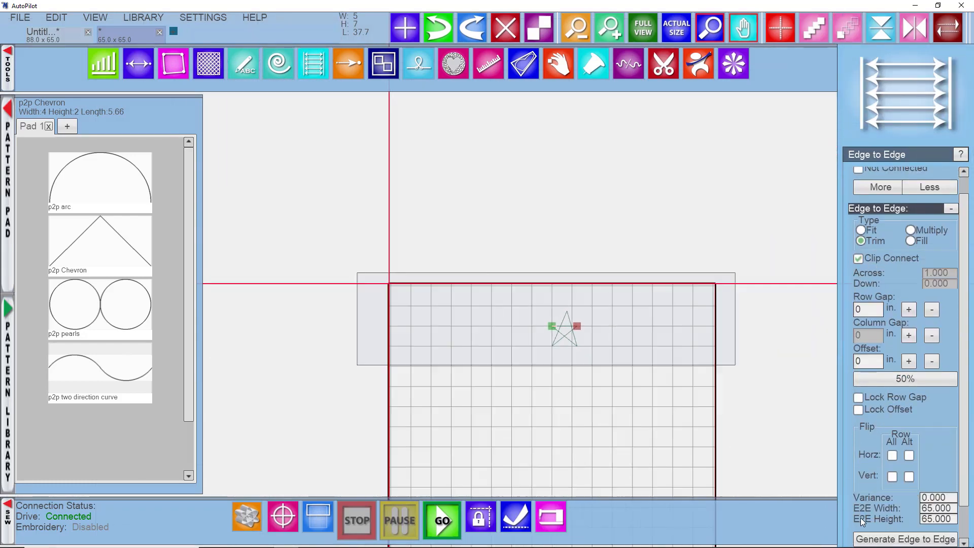
left_click(874, 528)
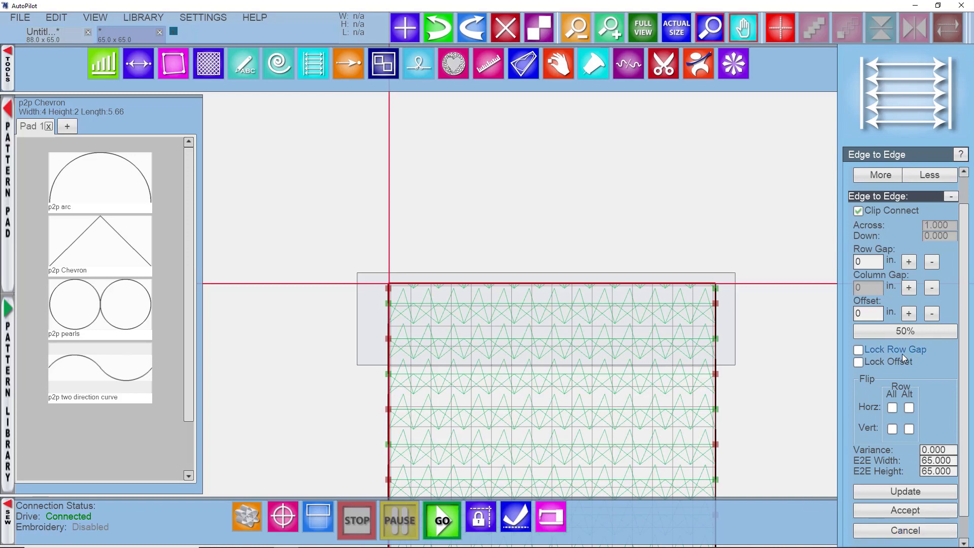
Step: Reduce the star layout's row gap to -1.25 in
left_click(932, 262)
left_click(932, 262)
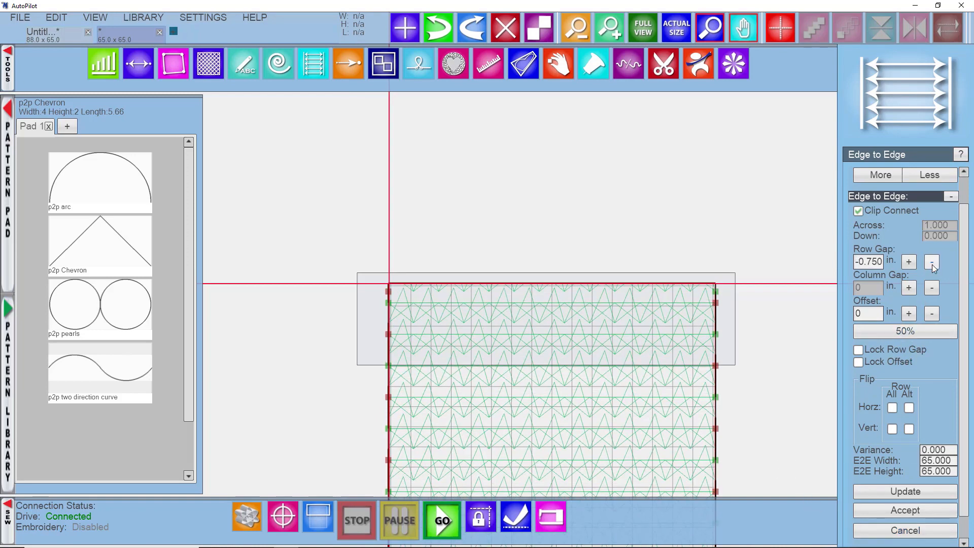
left_click(932, 262)
left_click(932, 262)
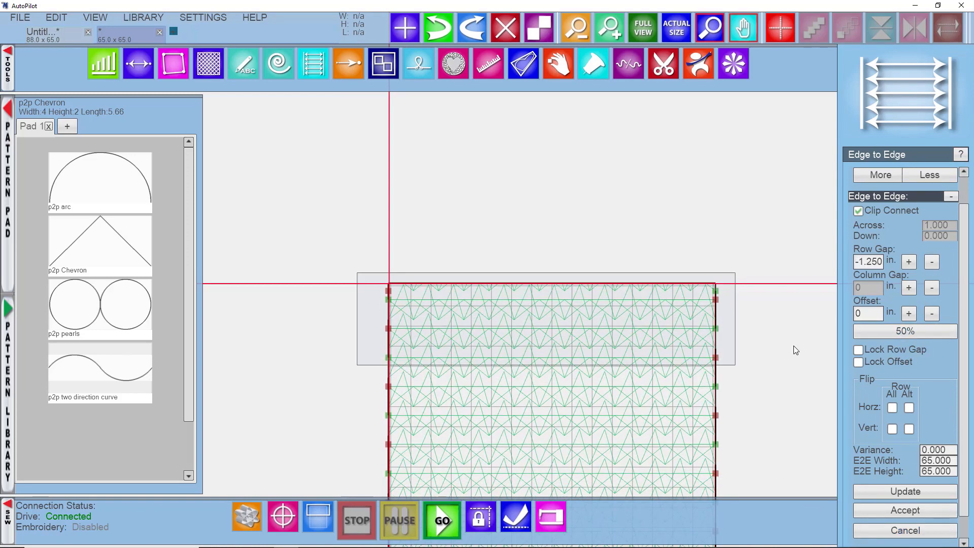
Step: Undo the row gap changes and the generated star layout, back to the single star
key("ctrl+z")
key("ctrl+z")
key("ctrl+z")
key("ctrl+z")
key("ctrl+z")
key("ctrl+z")
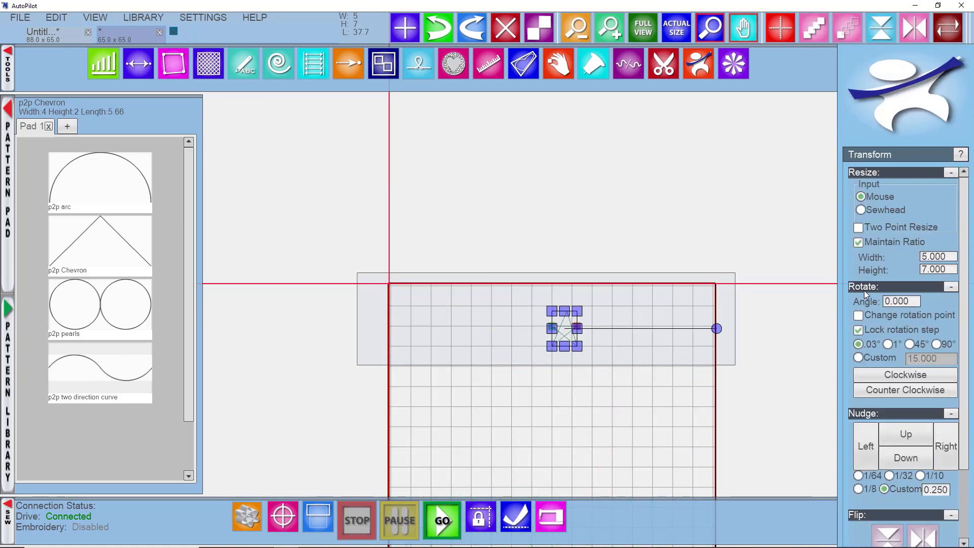
Step: Try to add two more repeats of the star with the Edge to Edge tool
left_click(327, 72)
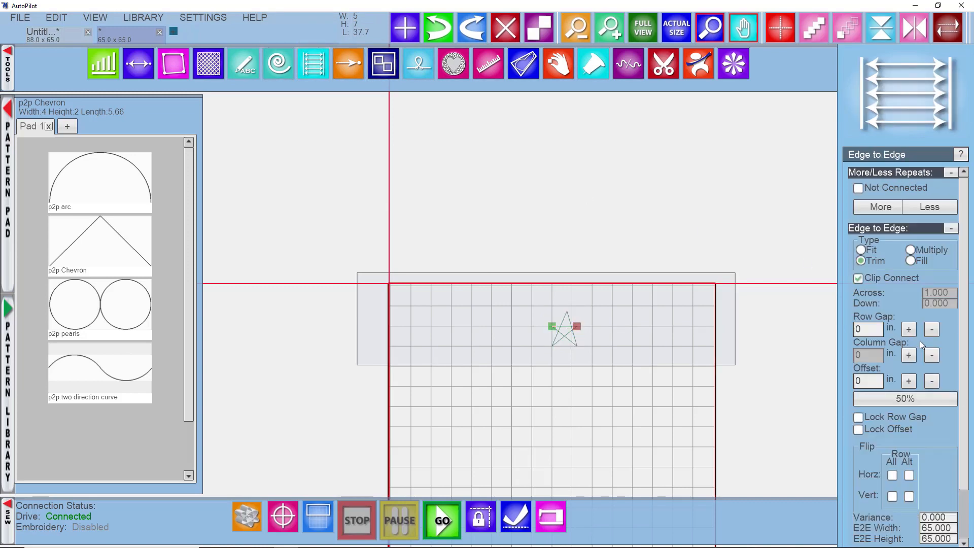
left_click(881, 206)
left_click(881, 206)
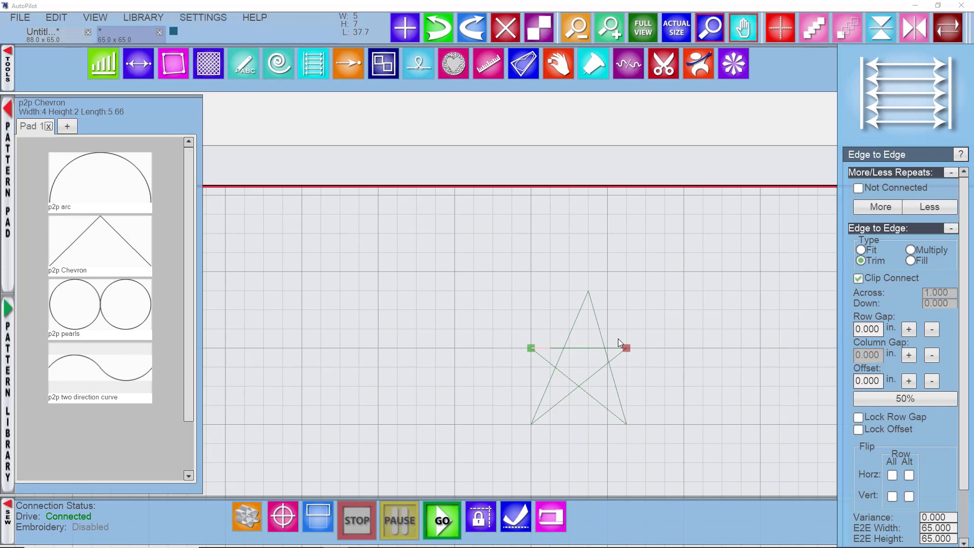
left_click(211, 16)
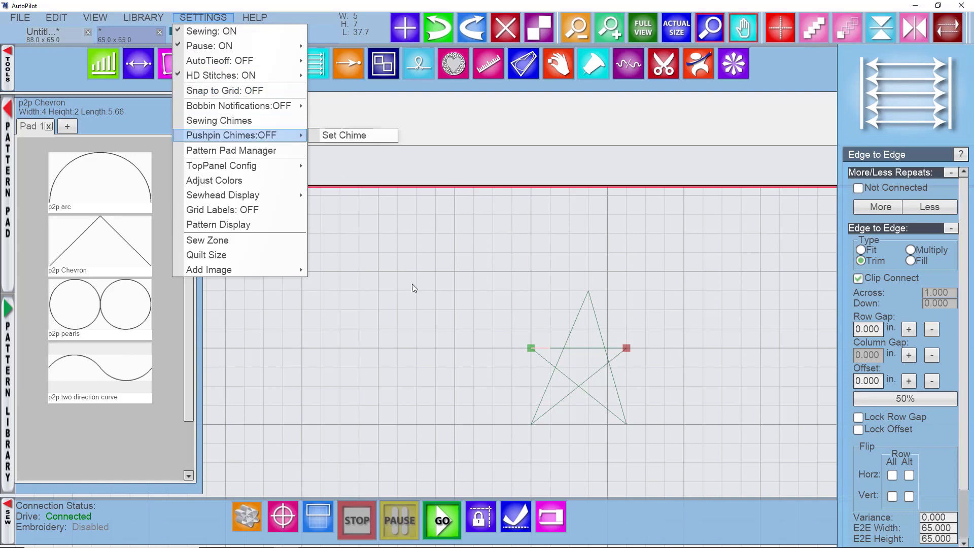
left_click(511, 331)
Step: Reshape the star to about 5.18 in high by lowering its top point and moving its two bottom points up and inward
left_click(257, 68)
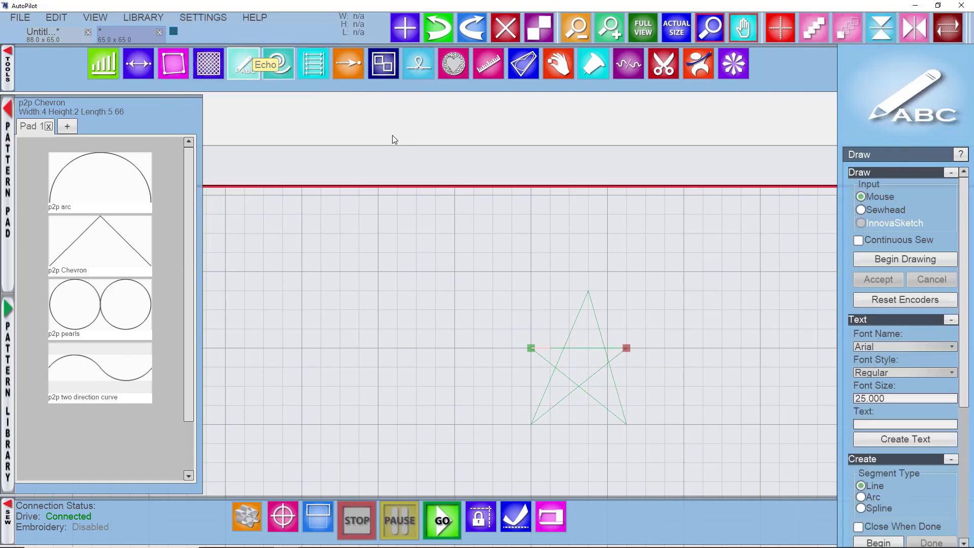
scroll(595, 318, "up", 2)
left_click_drag(579, 265, 566, 292)
left_click_drag(490, 469, 508, 451)
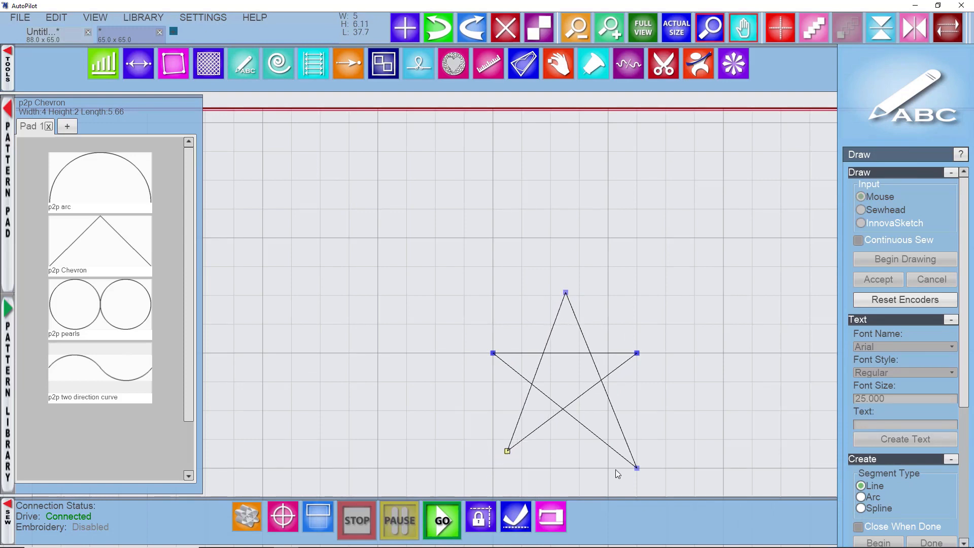
left_click_drag(636, 467, 610, 441)
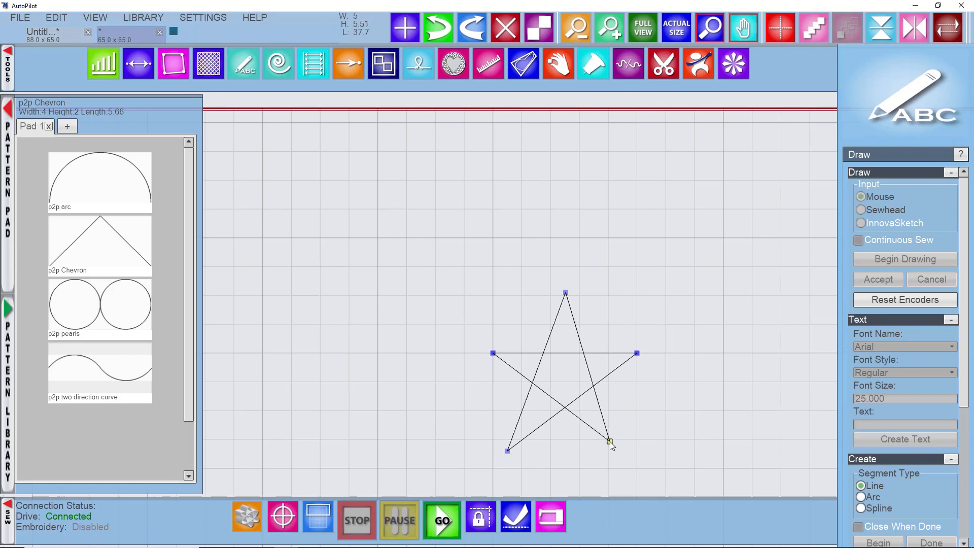
left_click_drag(508, 451, 518, 440)
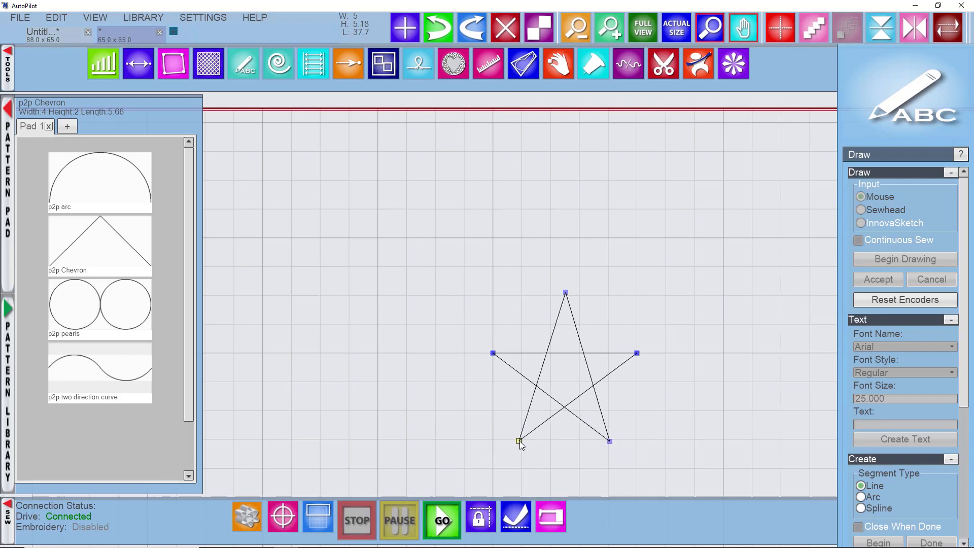
left_click(592, 459)
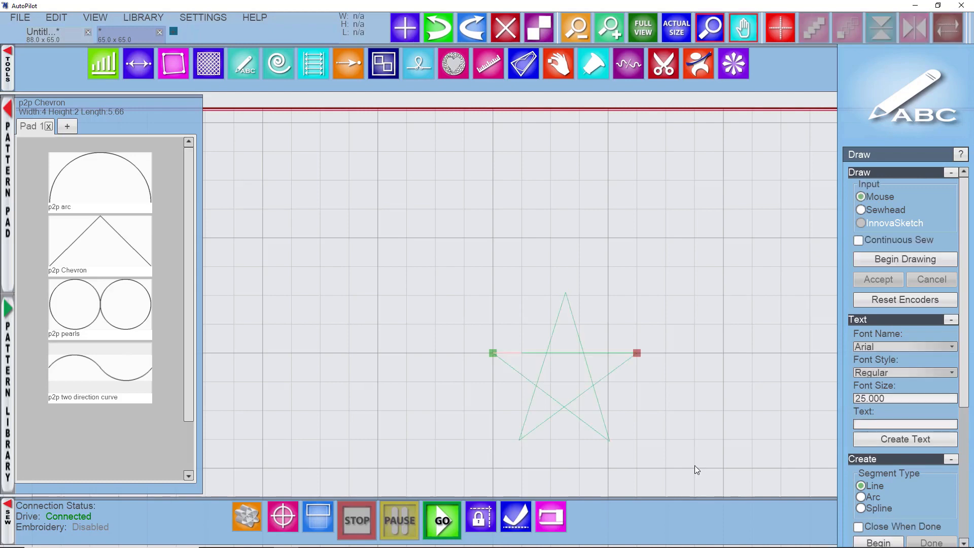
Step: Select the reshaped star with the Transform tool
left_click(584, 395)
left_click(707, 53)
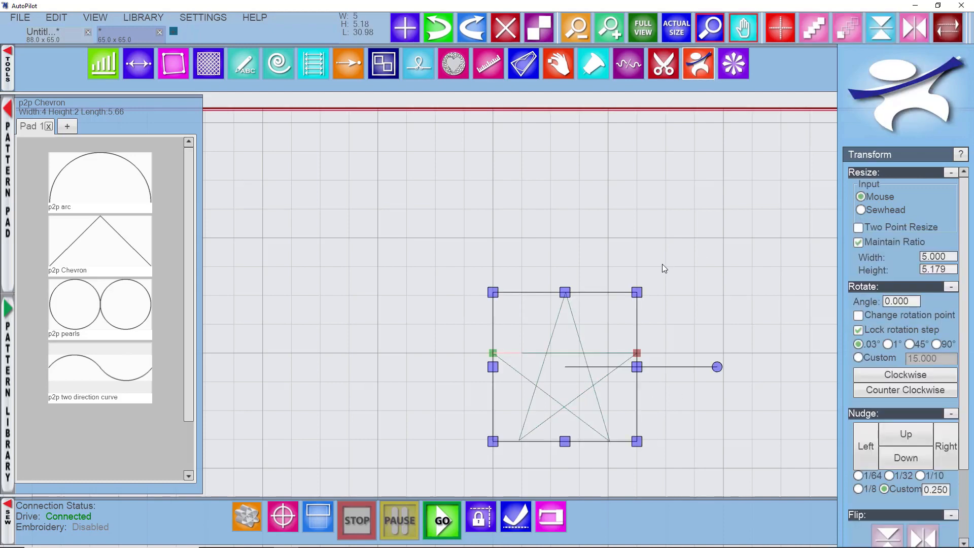